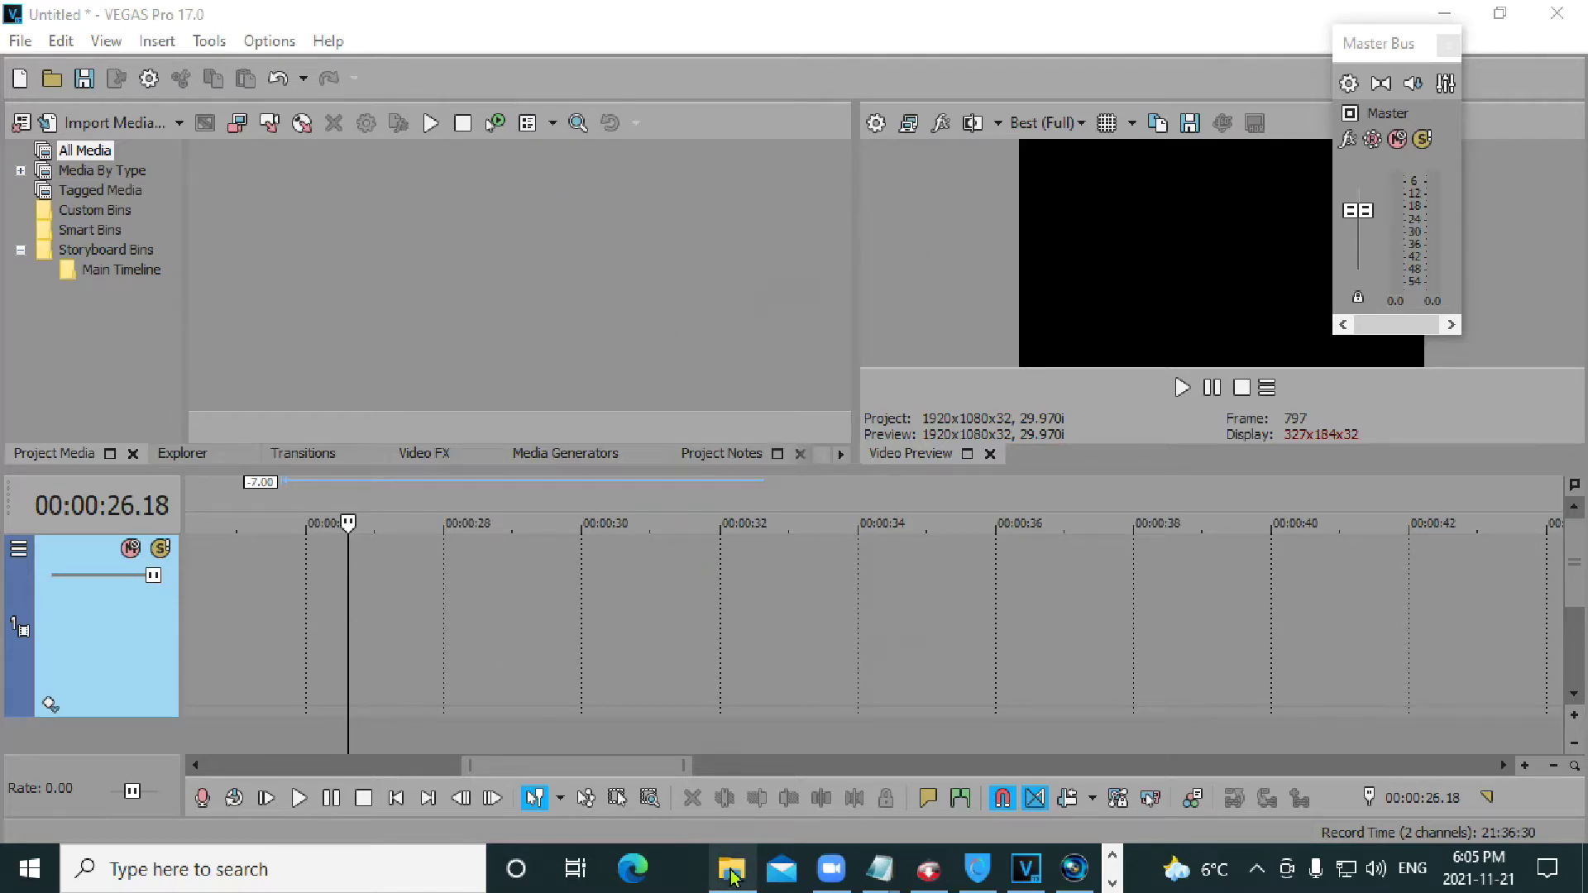
From the Camera folder, add IMG_6095 (2) to the timeline and IMG_6095 (3) to Project Media.
left_click(732, 875)
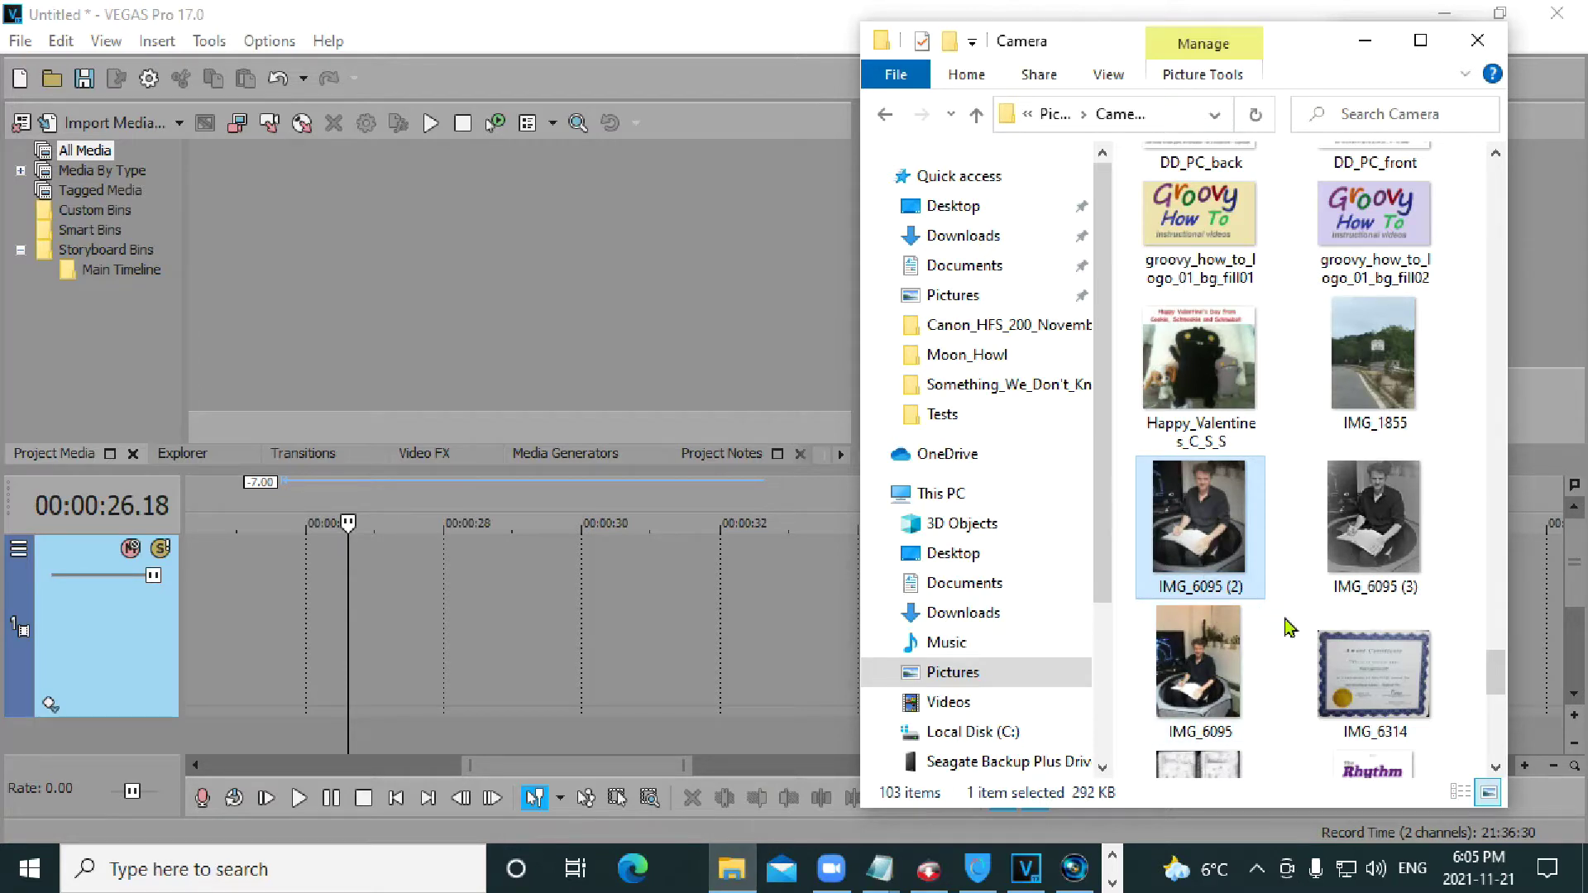
left_click_drag(1207, 529, 400, 609)
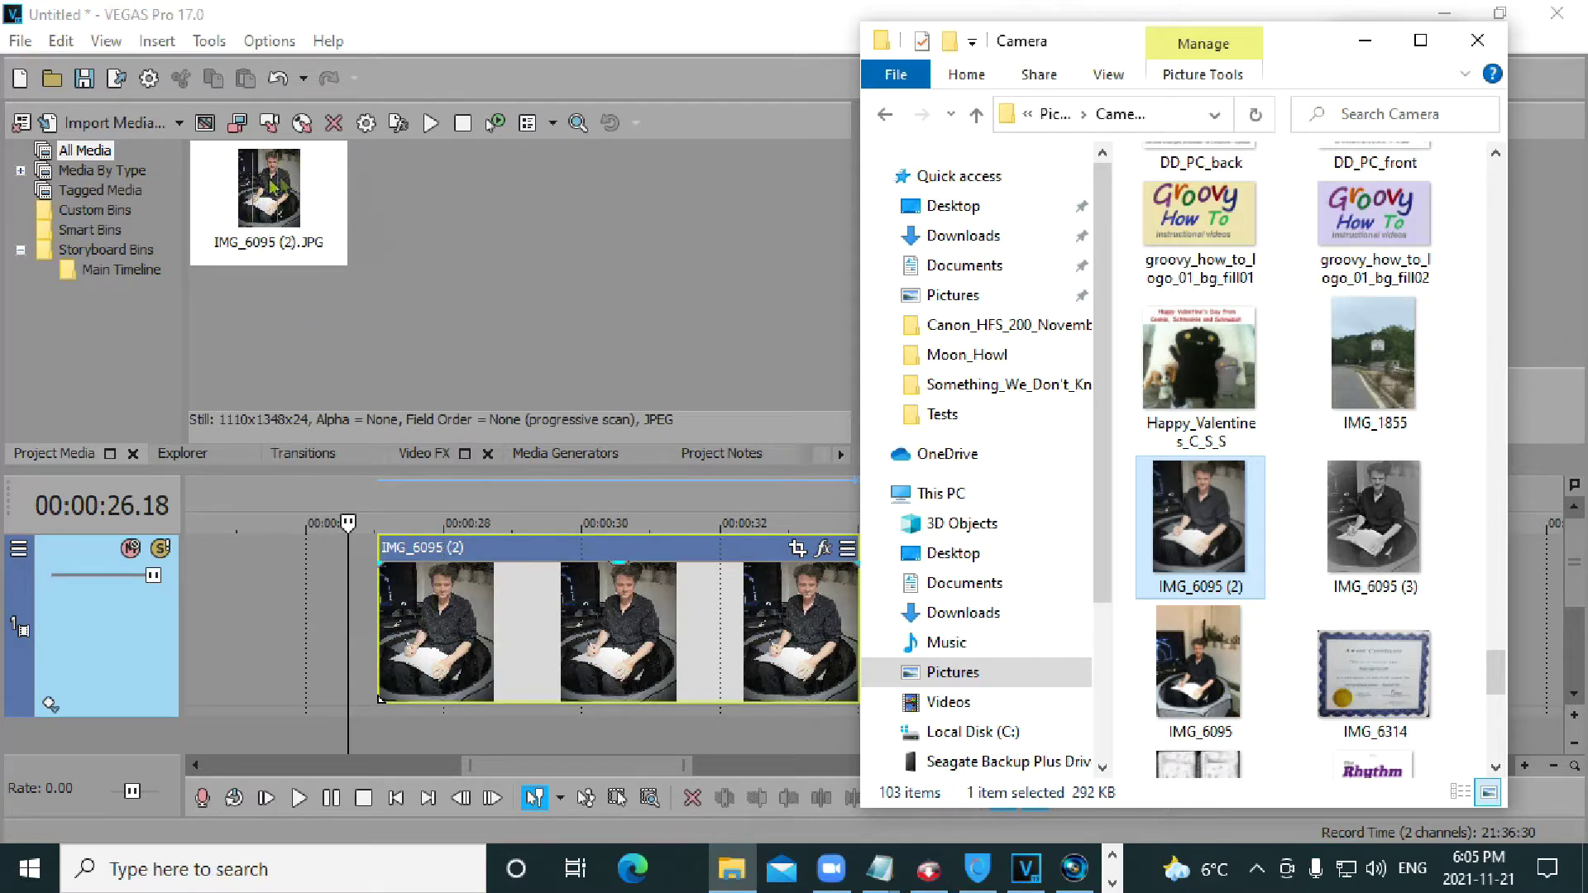
left_click(1341, 531)
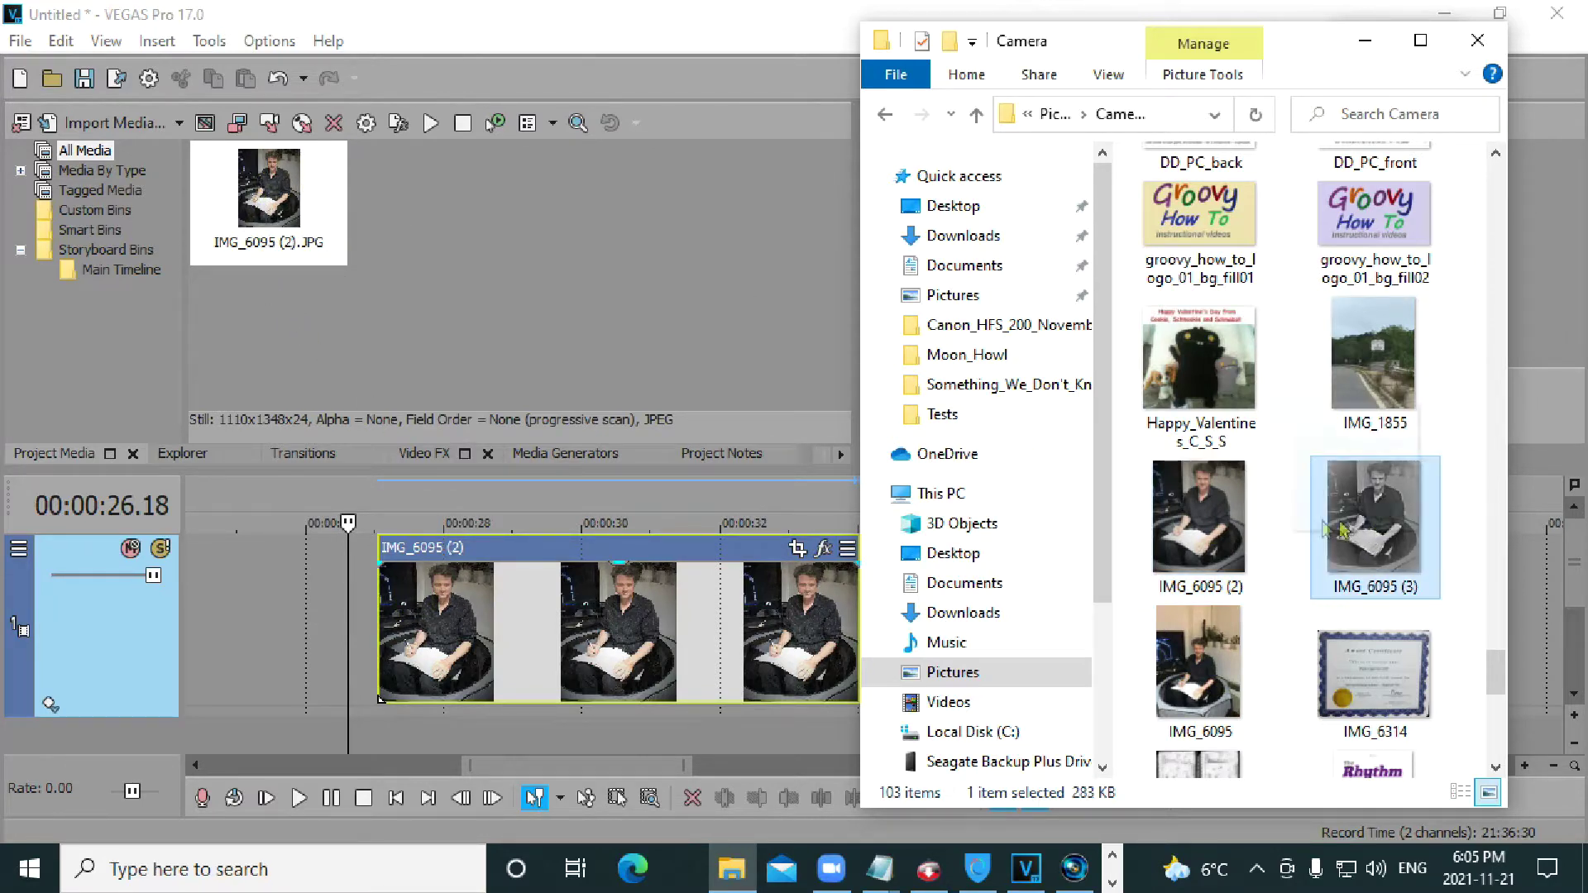
left_click_drag(1342, 531, 555, 260)
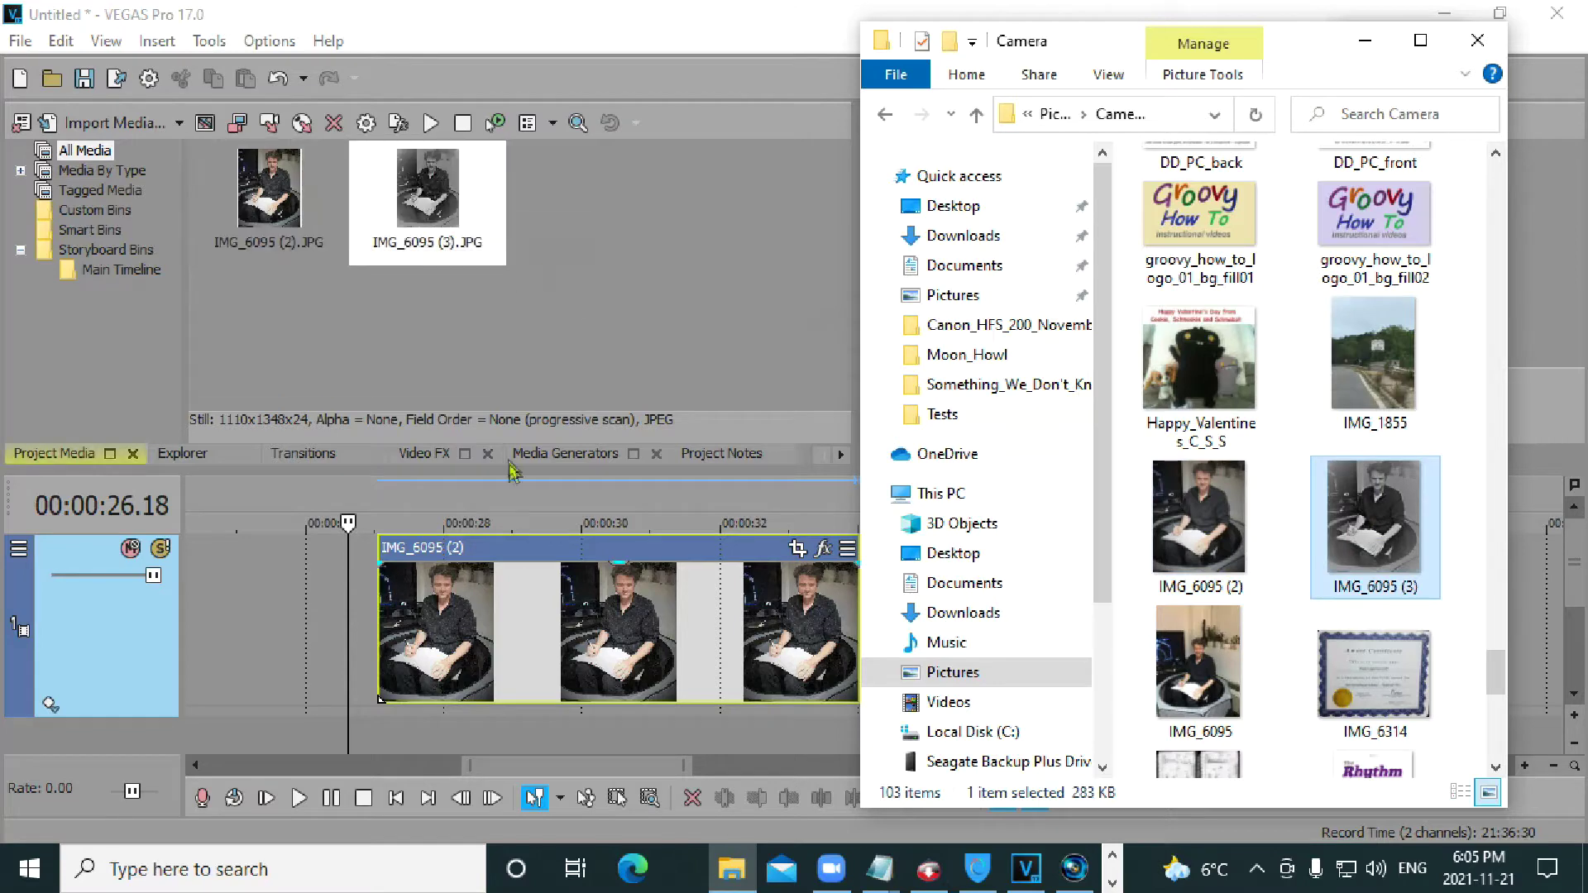
left_click(1365, 40)
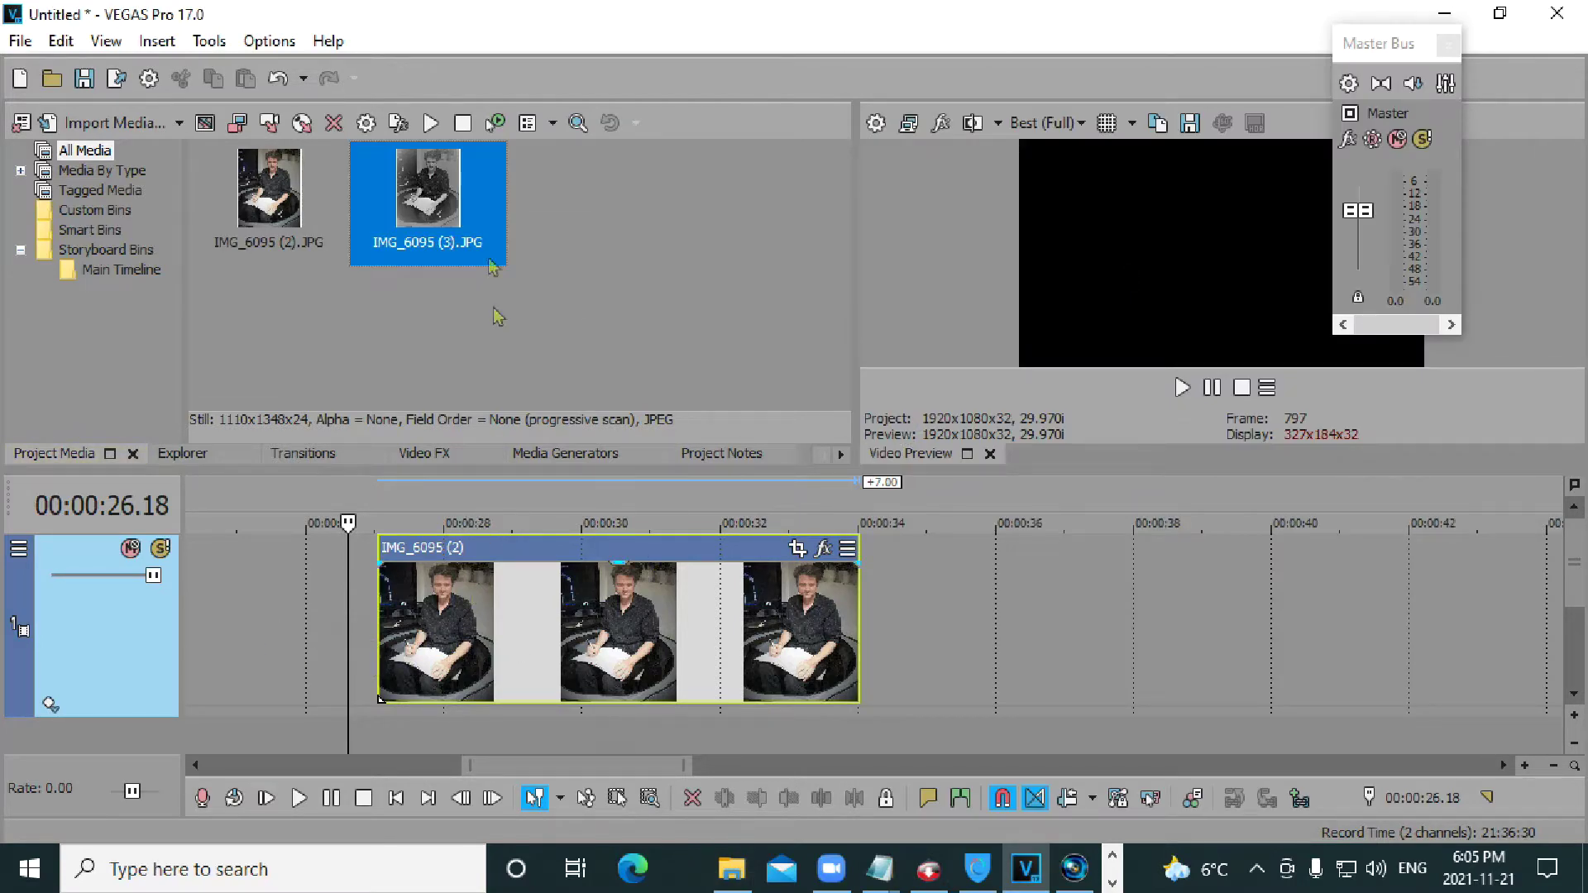
left_click(665, 246)
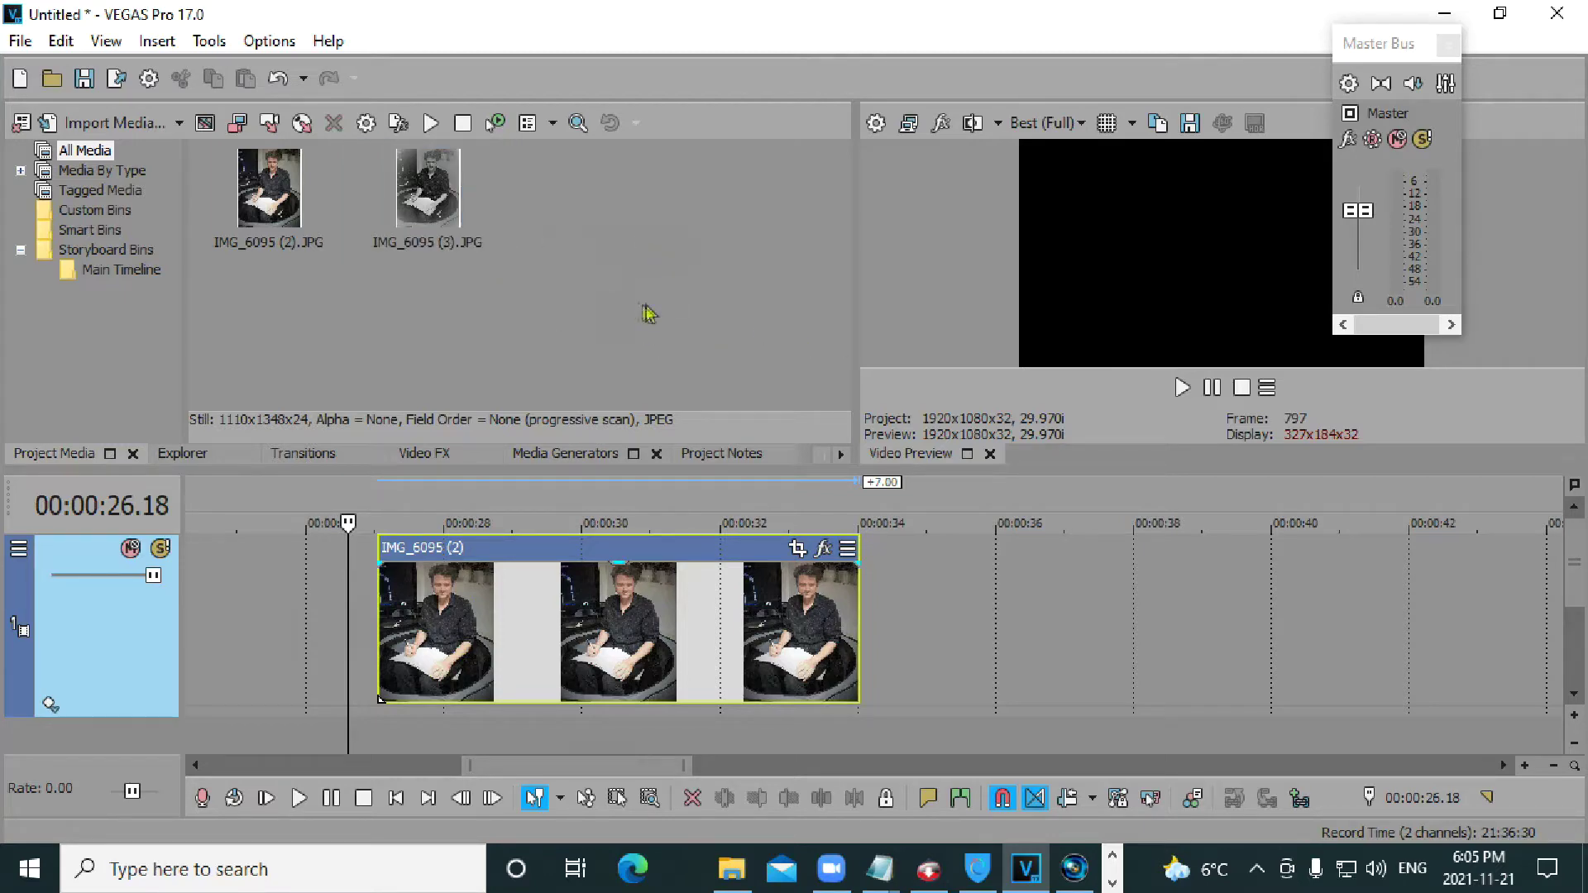
right_click(428, 204)
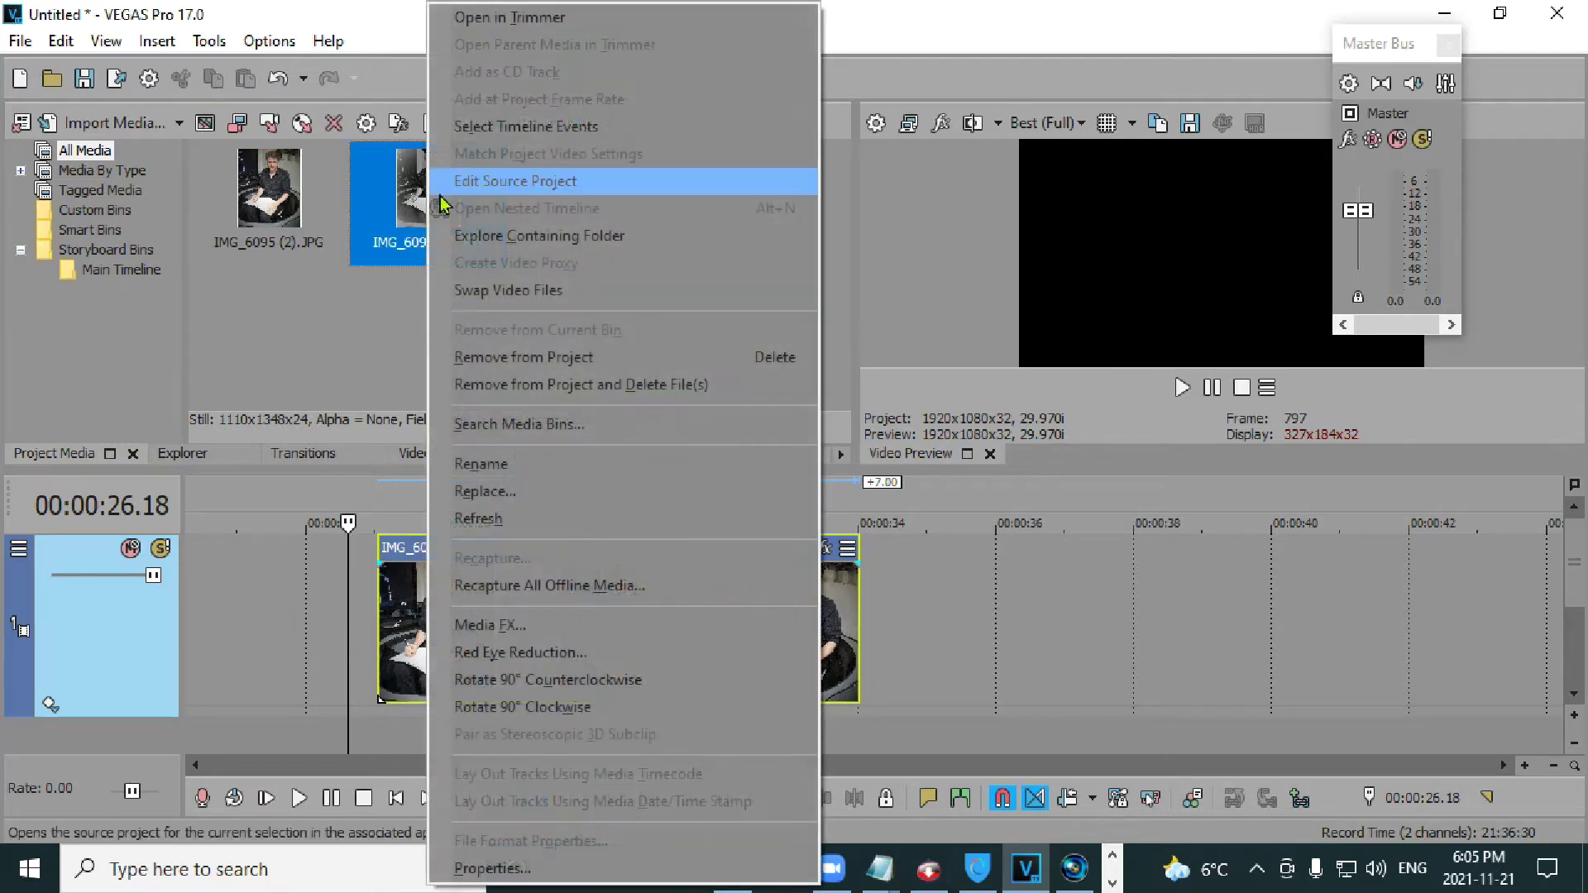
left_click(484, 19)
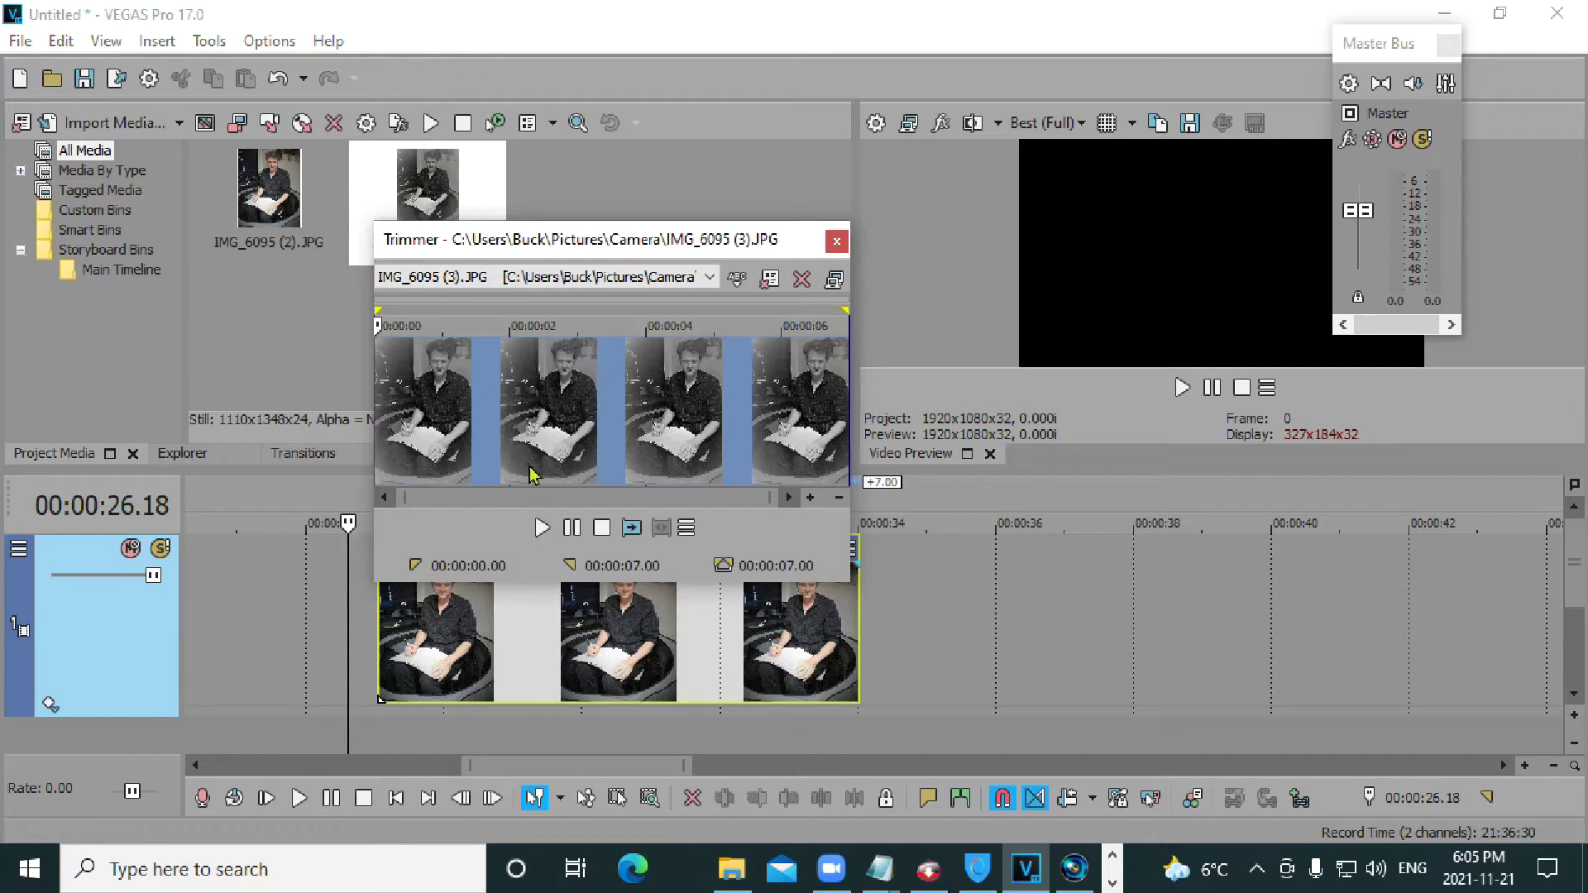
left_click_drag(448, 422, 714, 397)
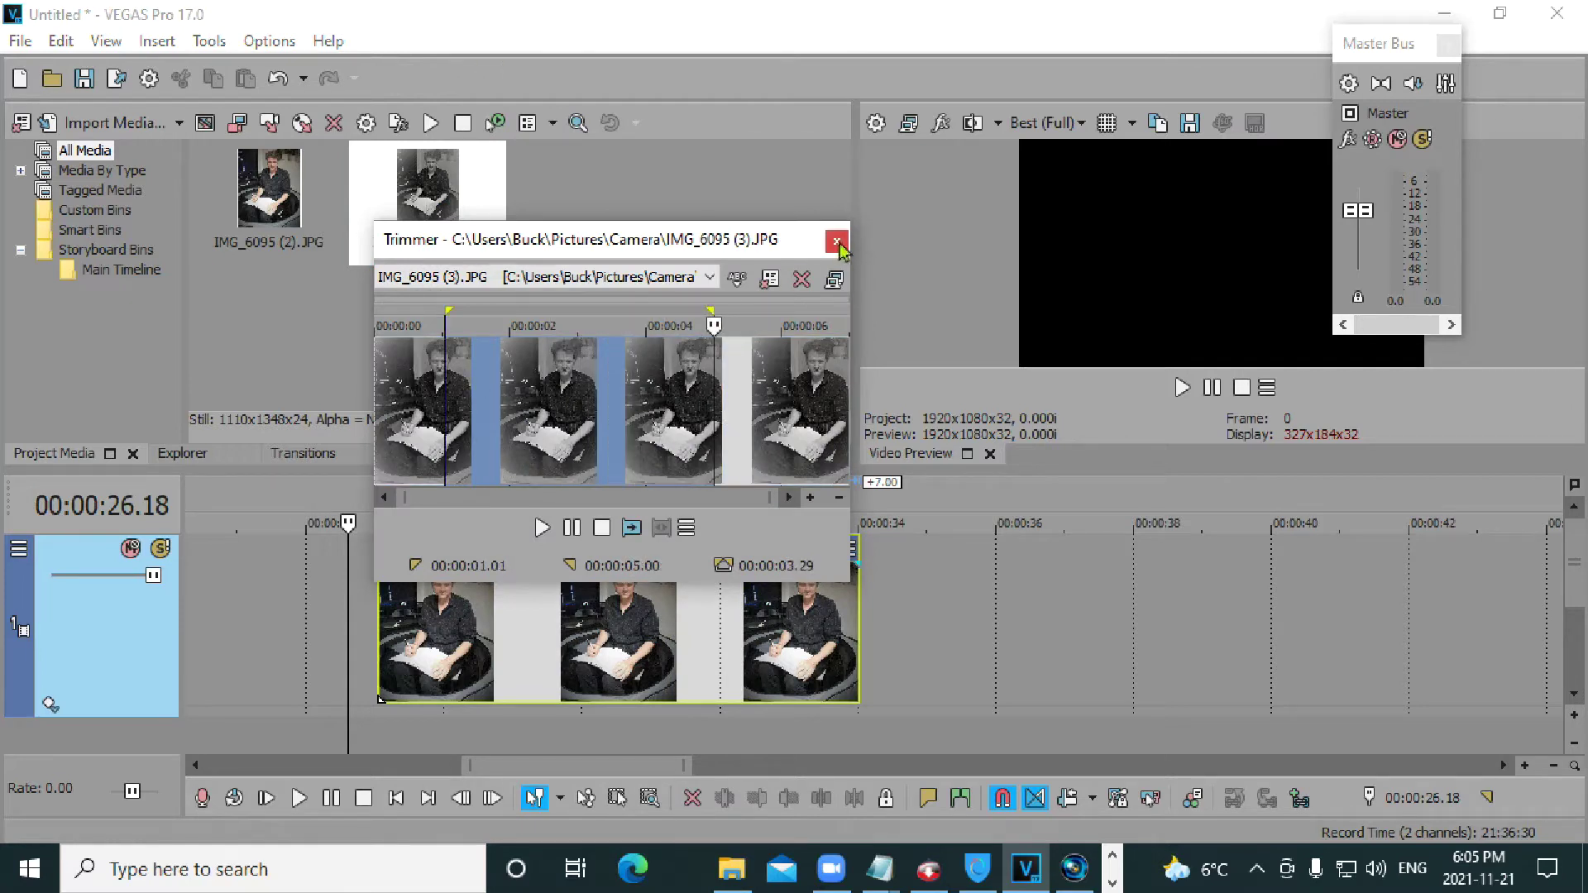
left_click(480, 424)
left_click(837, 241)
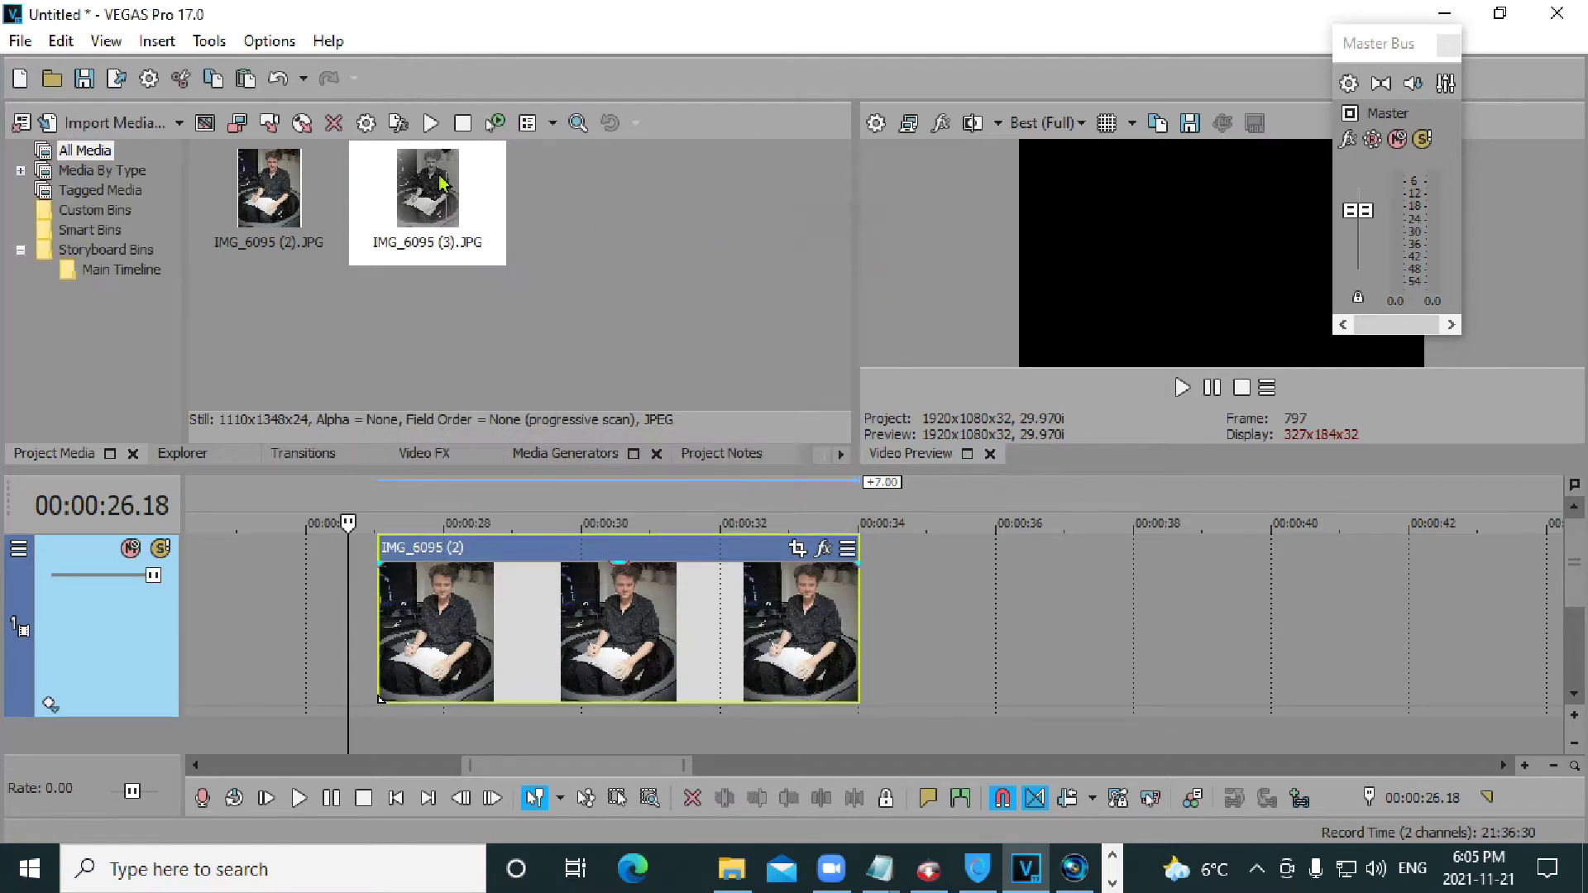
left_click_drag(427, 190, 1058, 671)
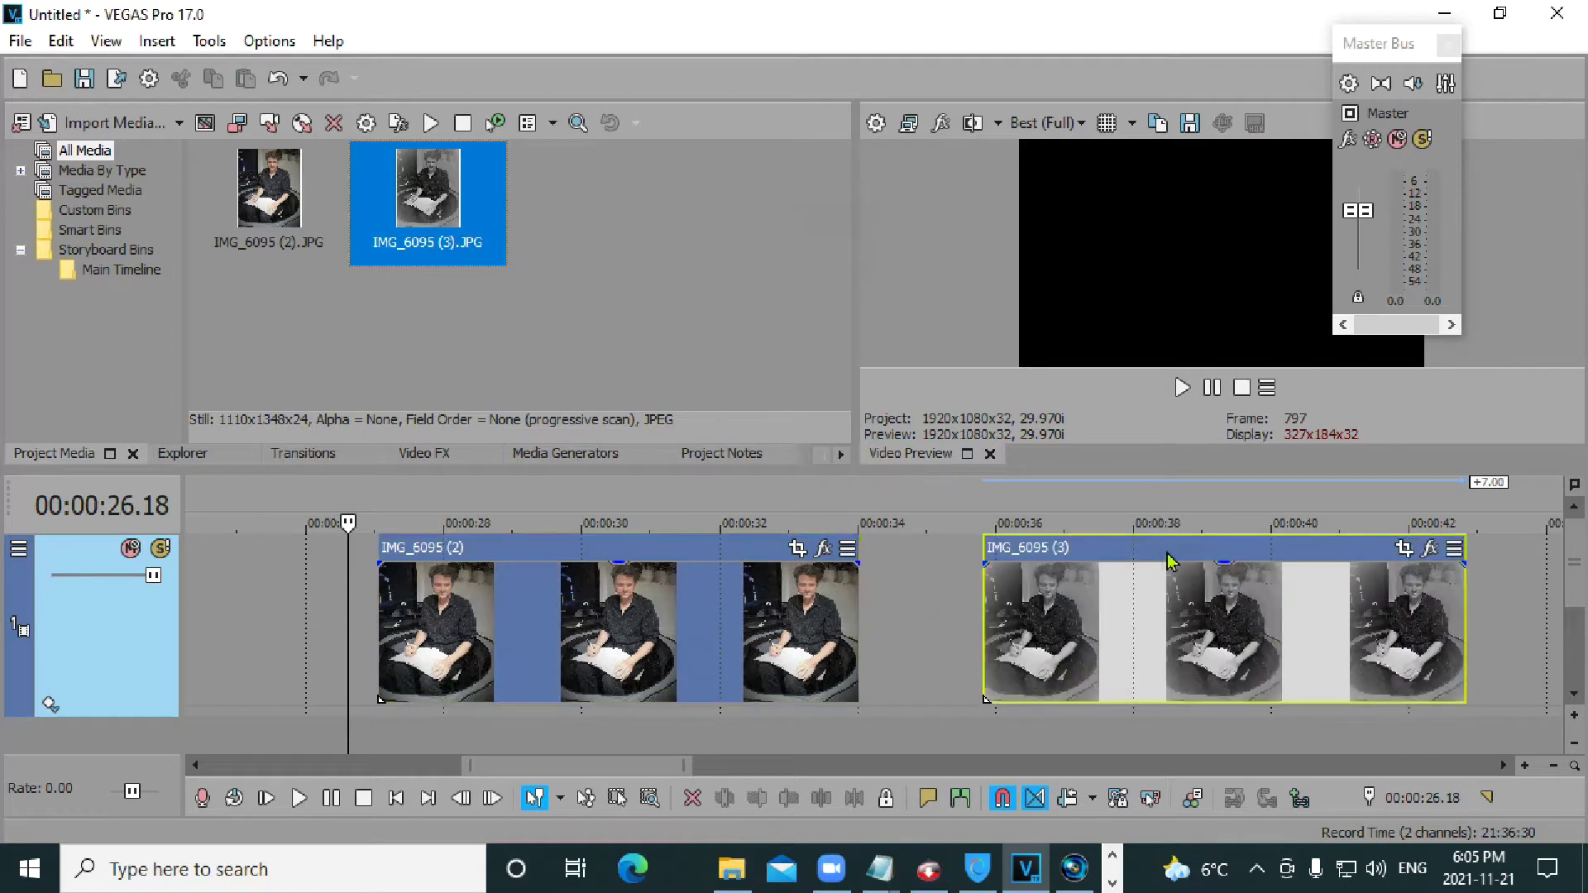
key("ctrl+z")
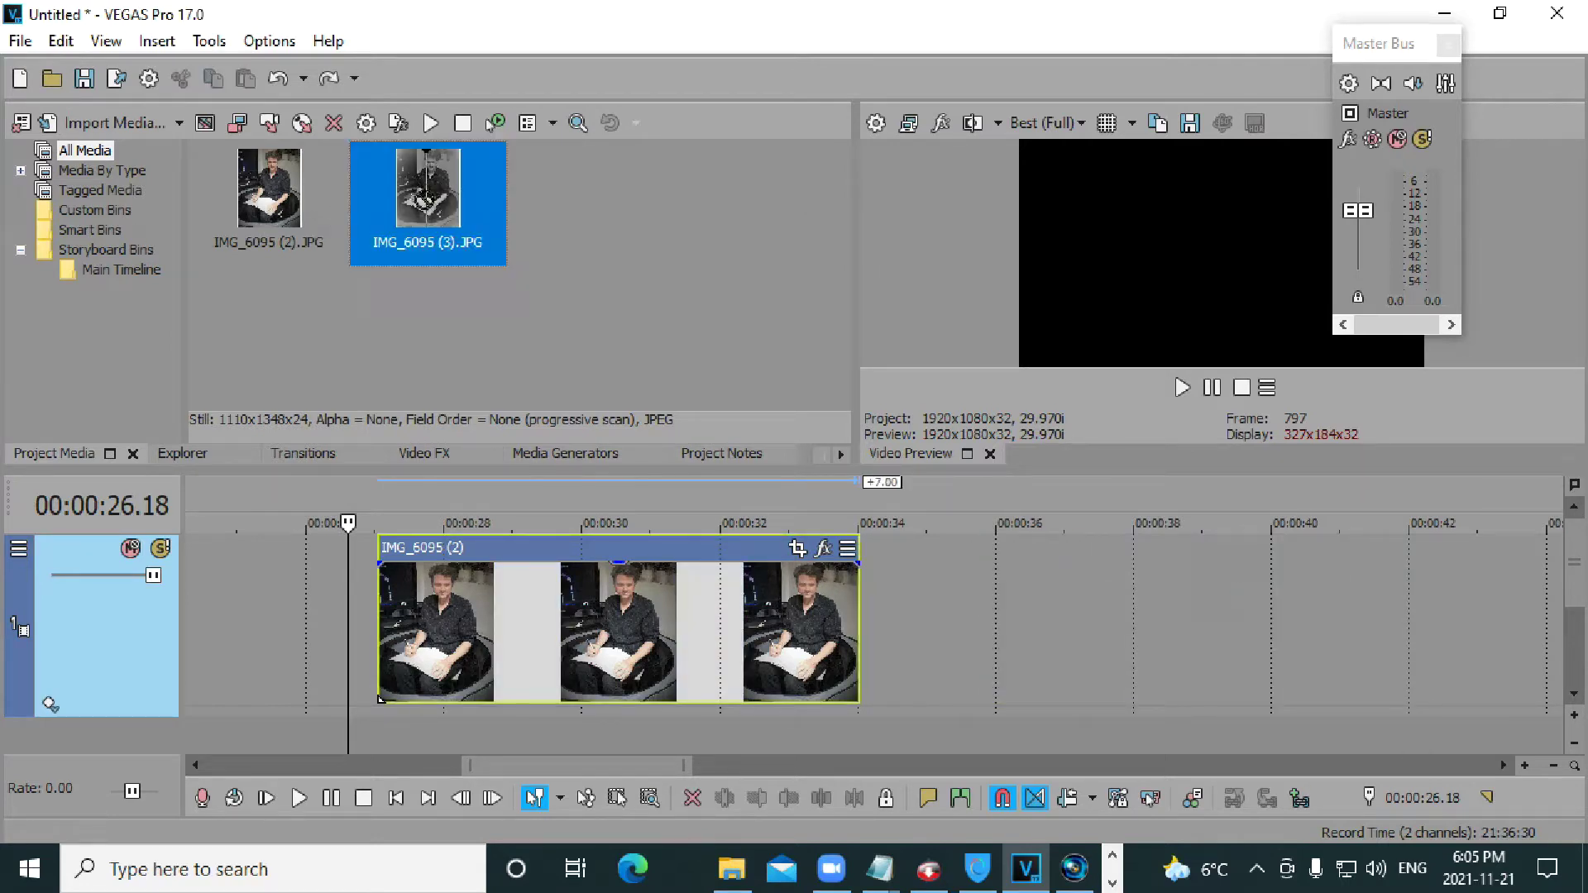
left_click_drag(609, 476, 883, 628)
left_click(1063, 641)
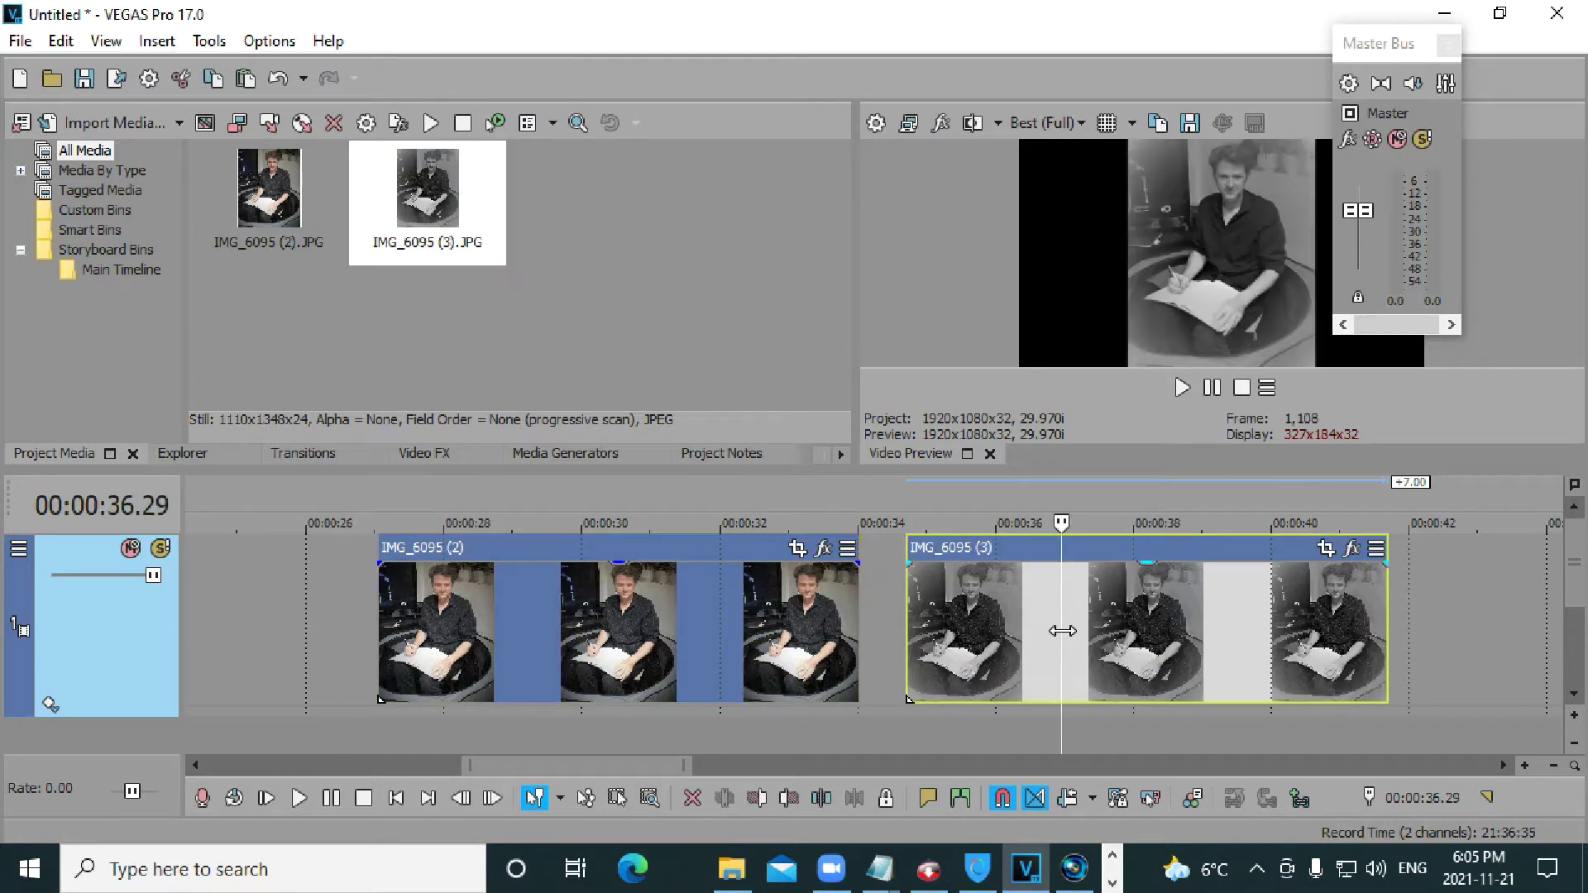
key("Delete")
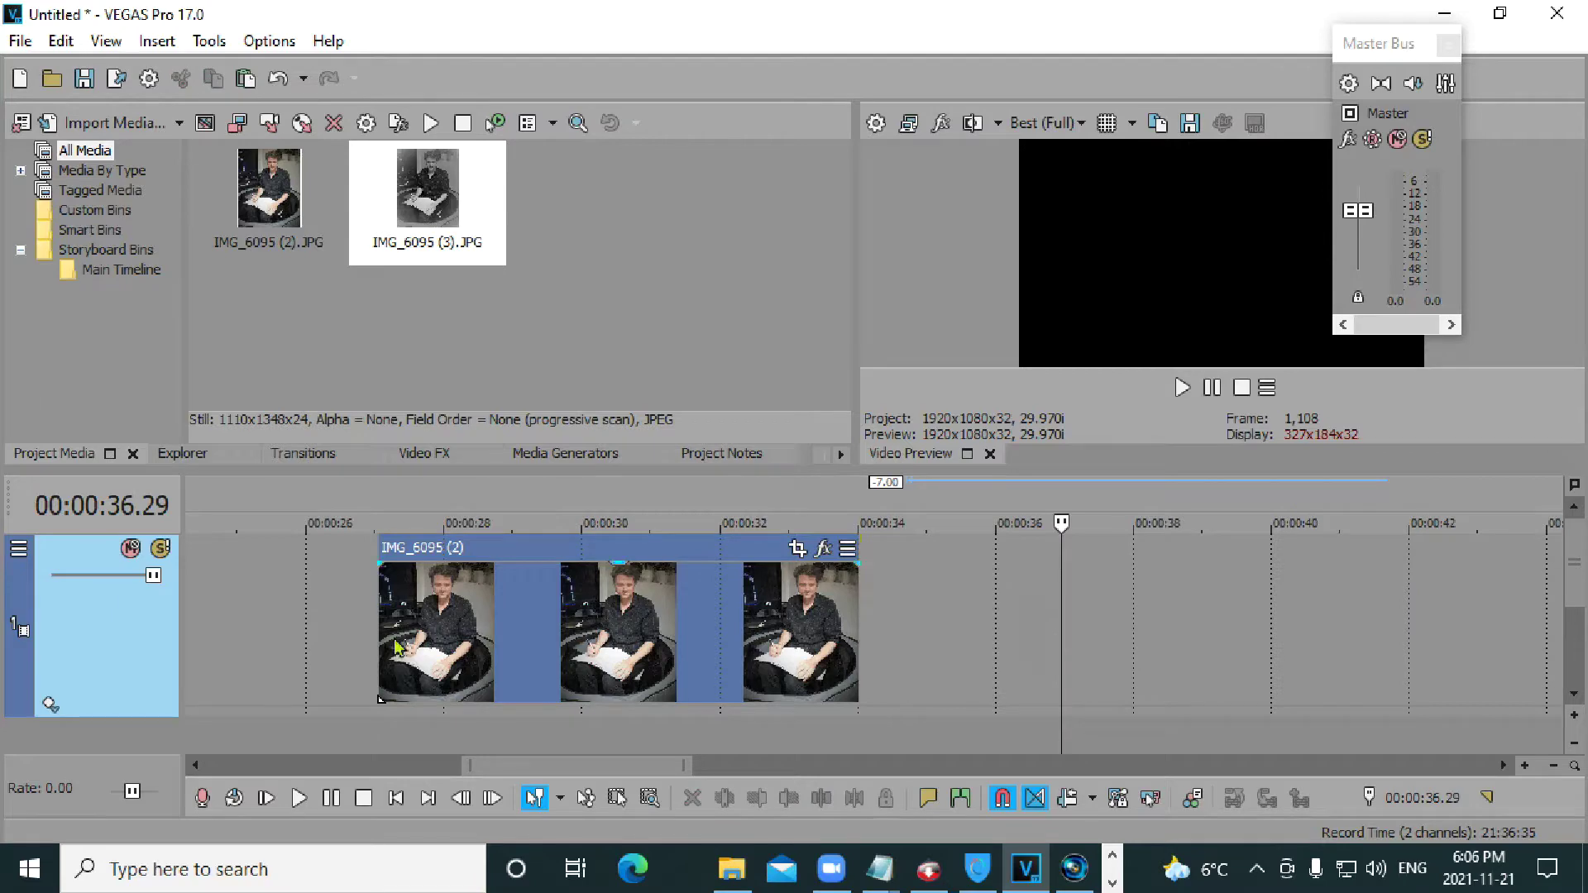
Shorten the video track, enlarge the upper panes, and open Pan/Crop for IMG_6095 (2).
left_click_drag(169, 718, 169, 695)
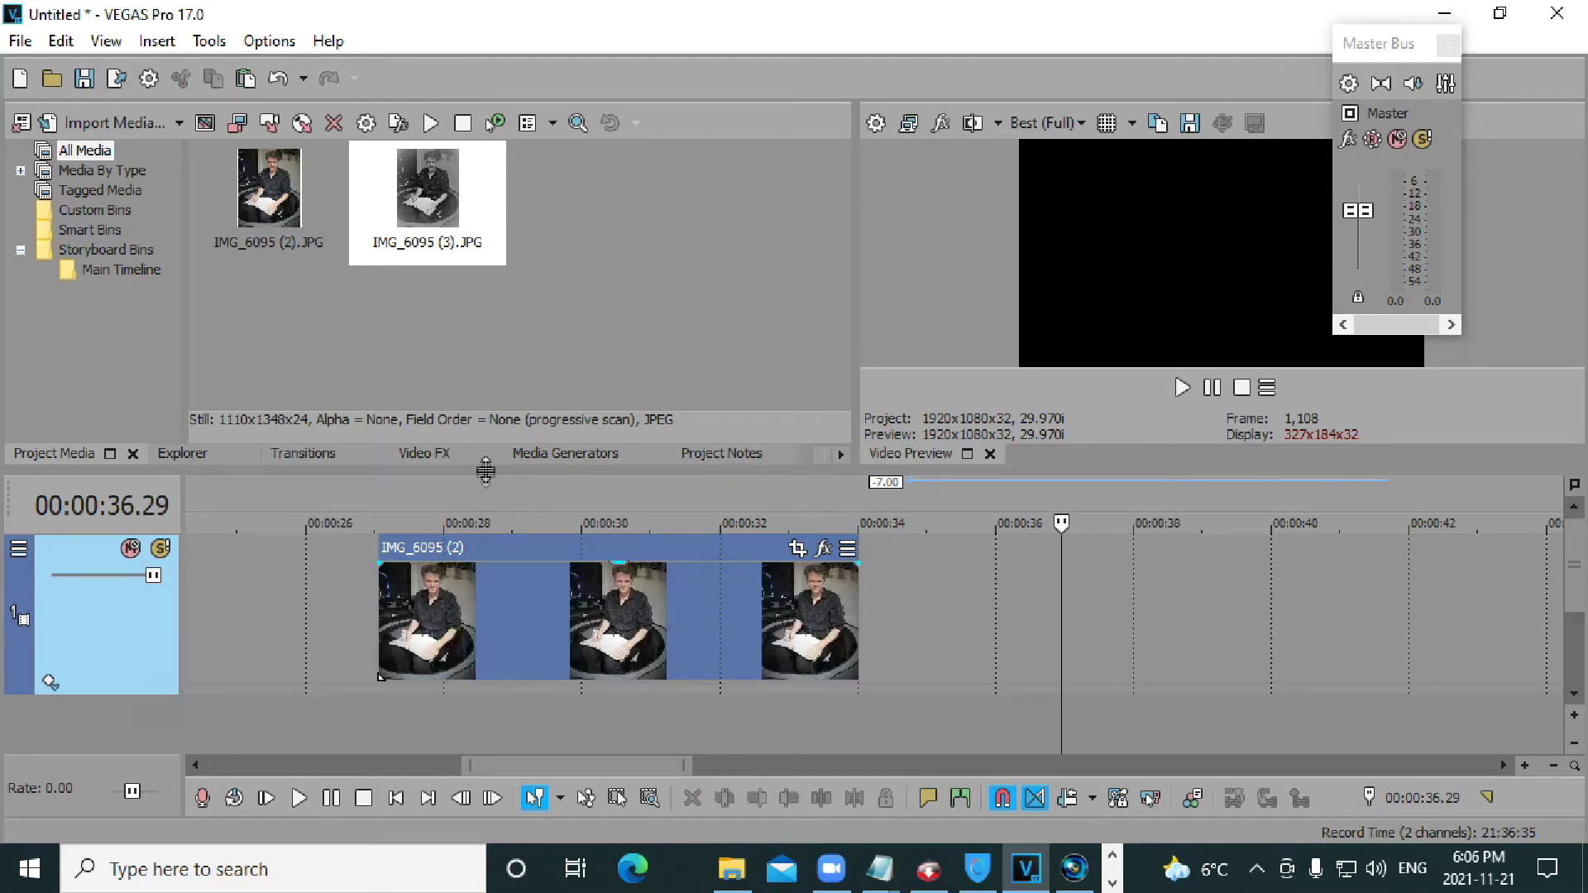
left_click_drag(488, 481, 484, 521)
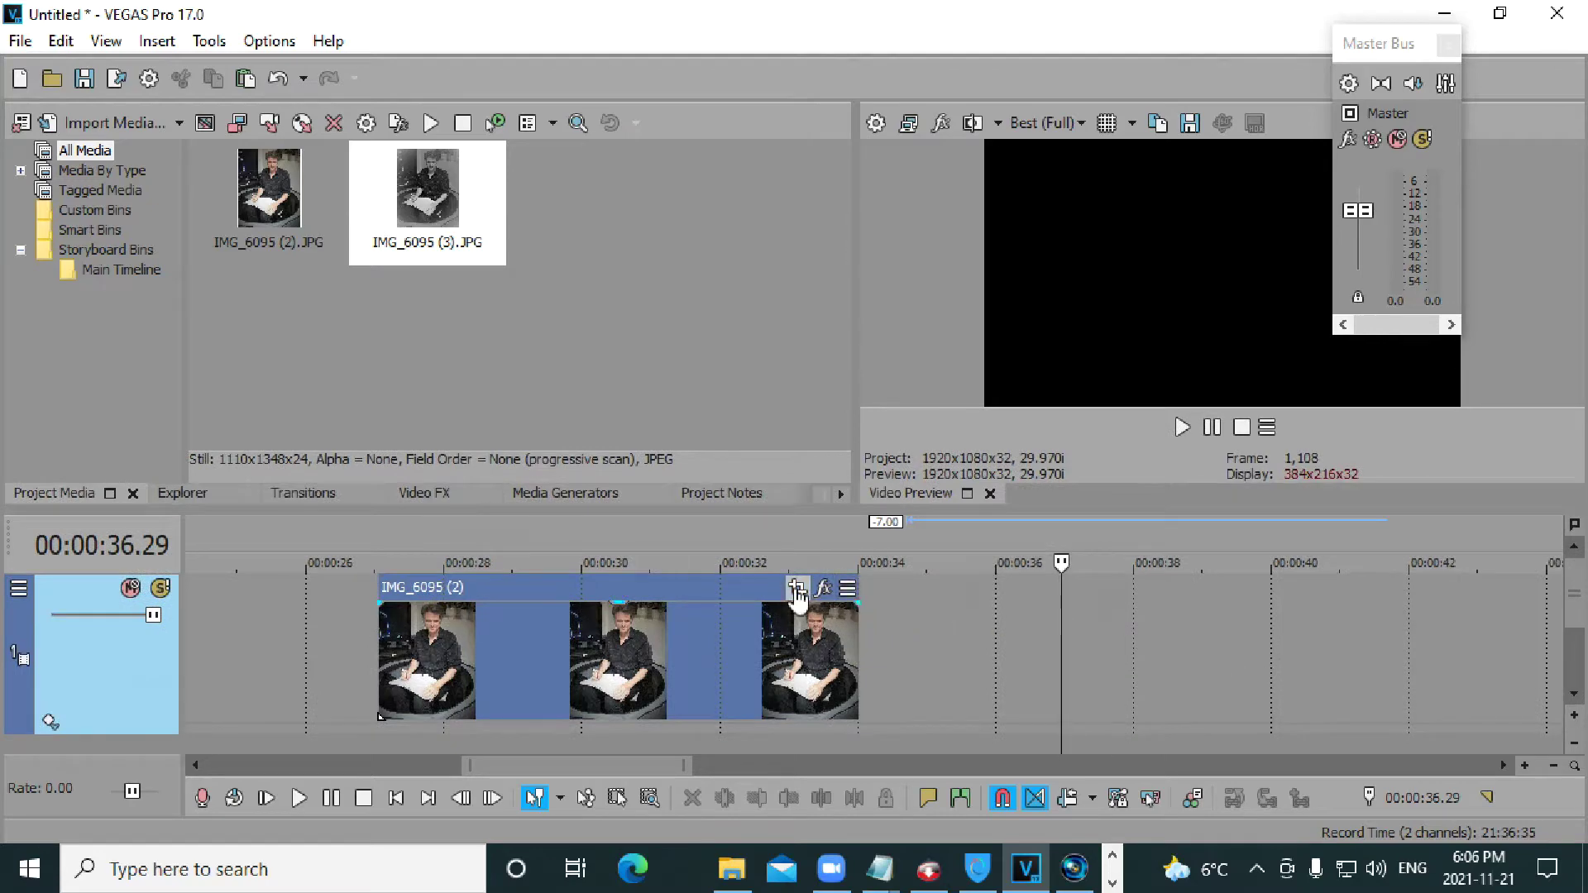
left_click(796, 590)
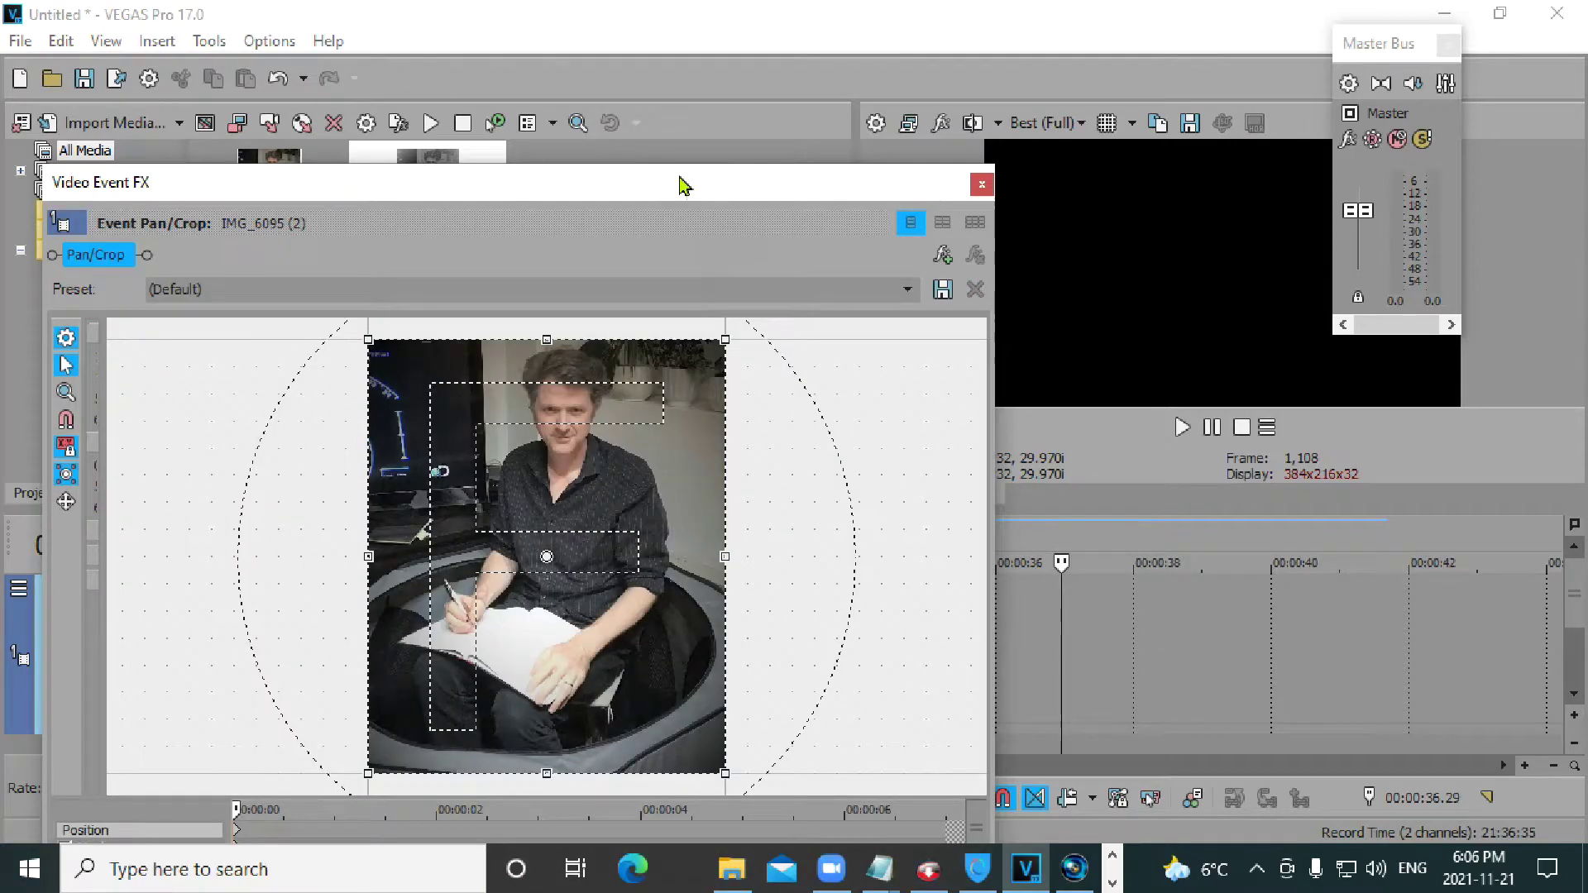
Move the Pan/Crop window and Master Bus aside, then add a position keyframe at 00:00:04.01.
left_click_drag(680, 178, 657, 23)
left_click_drag(1370, 56, 1584, 107)
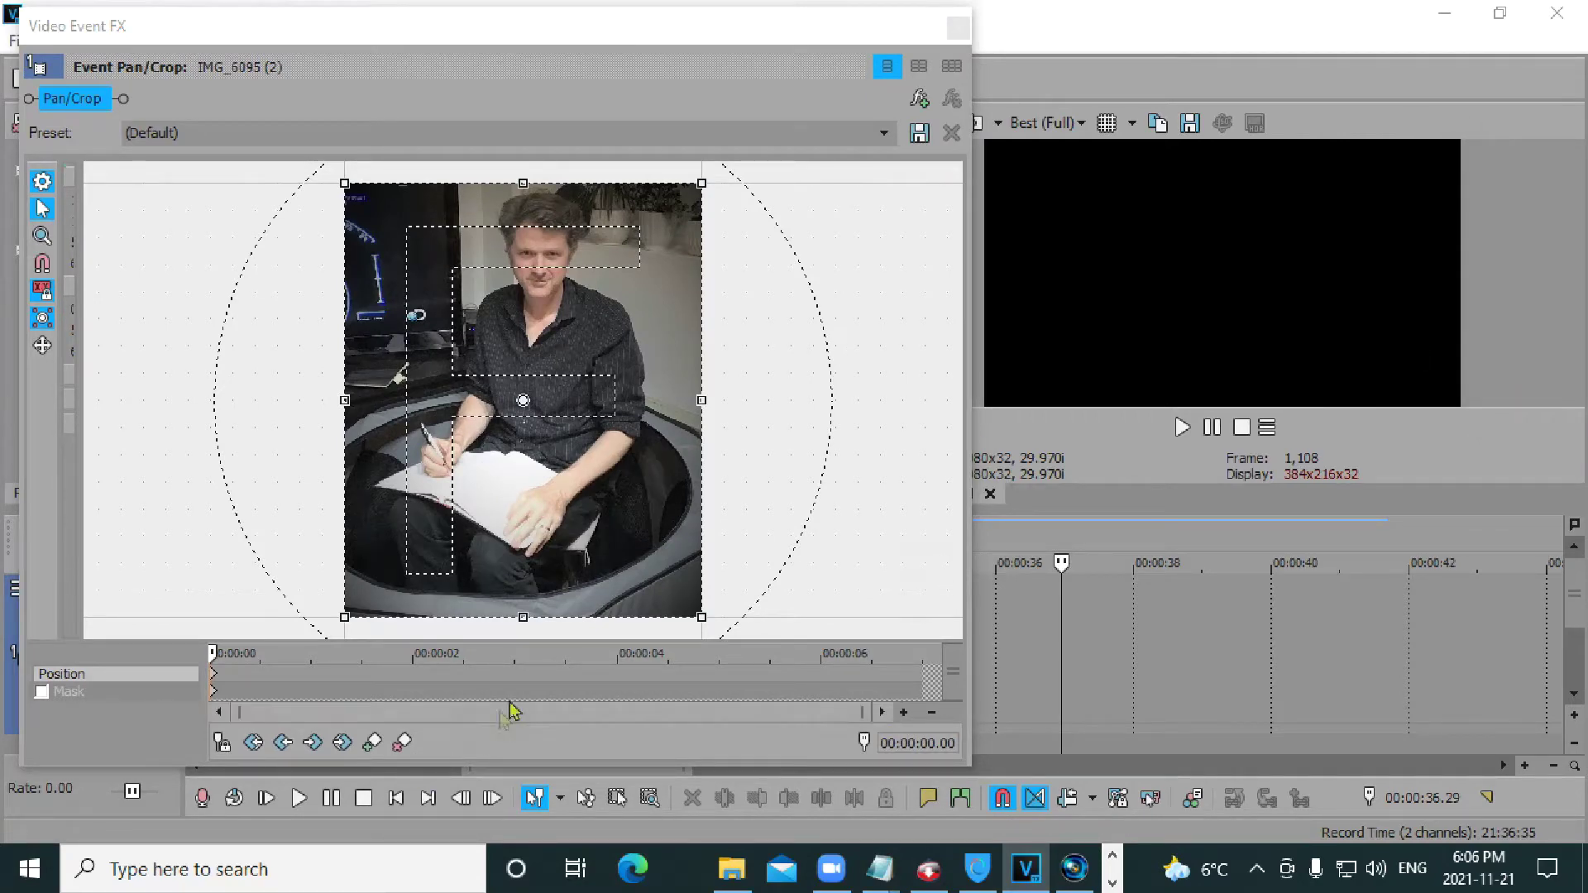
scroll(683, 471, "down", 4)
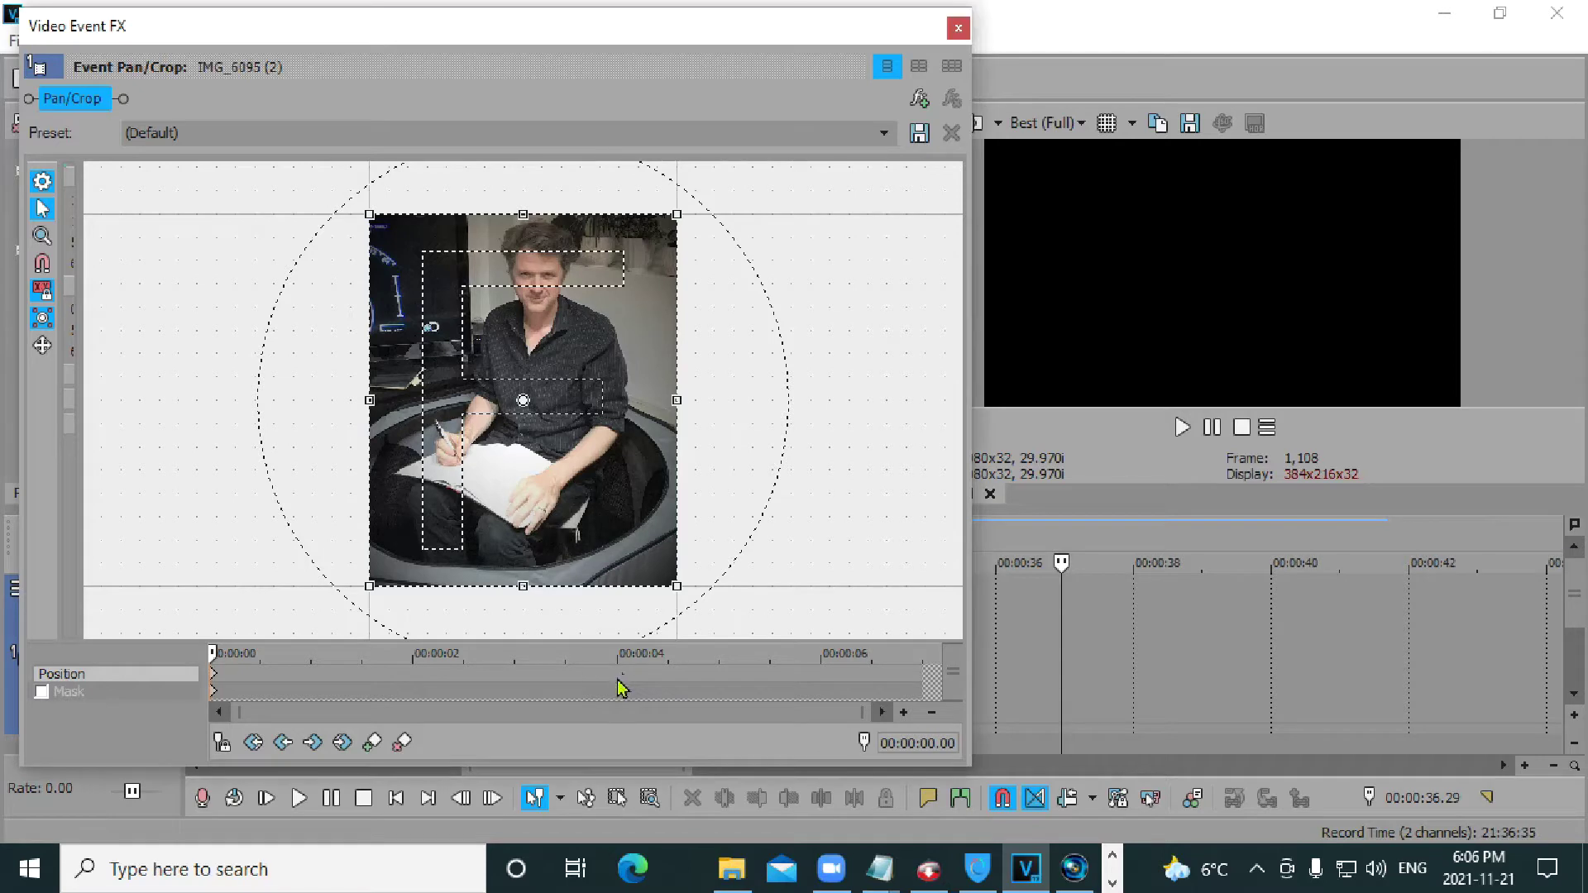
double_click(621, 689)
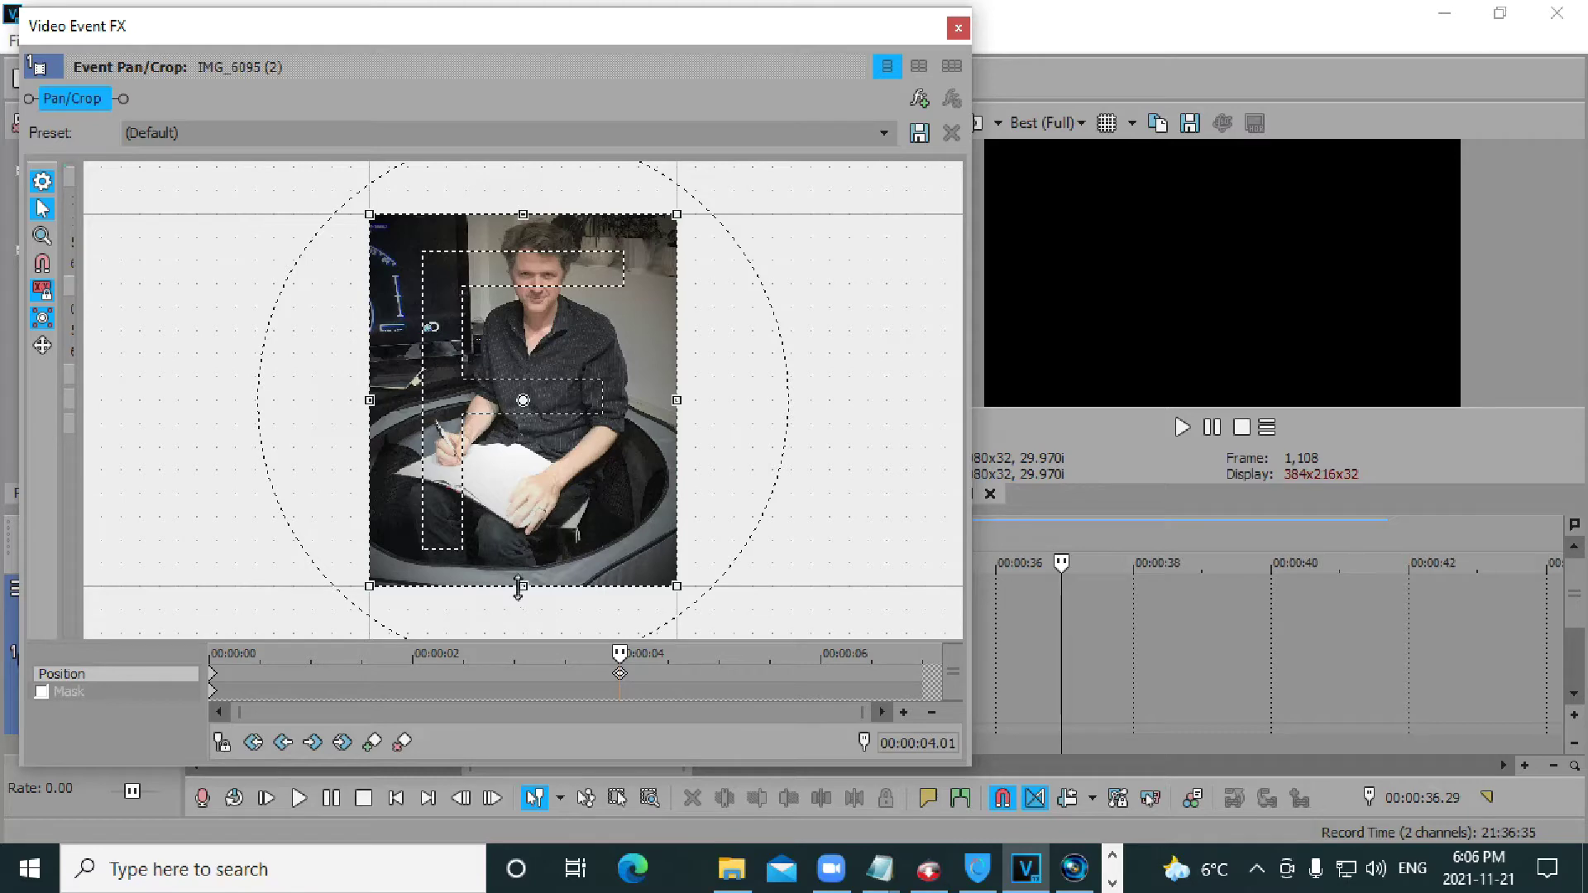
Shrink the 00:00:04.01 crop frame and centre it on the man's face.
left_click_drag(518, 579, 522, 521)
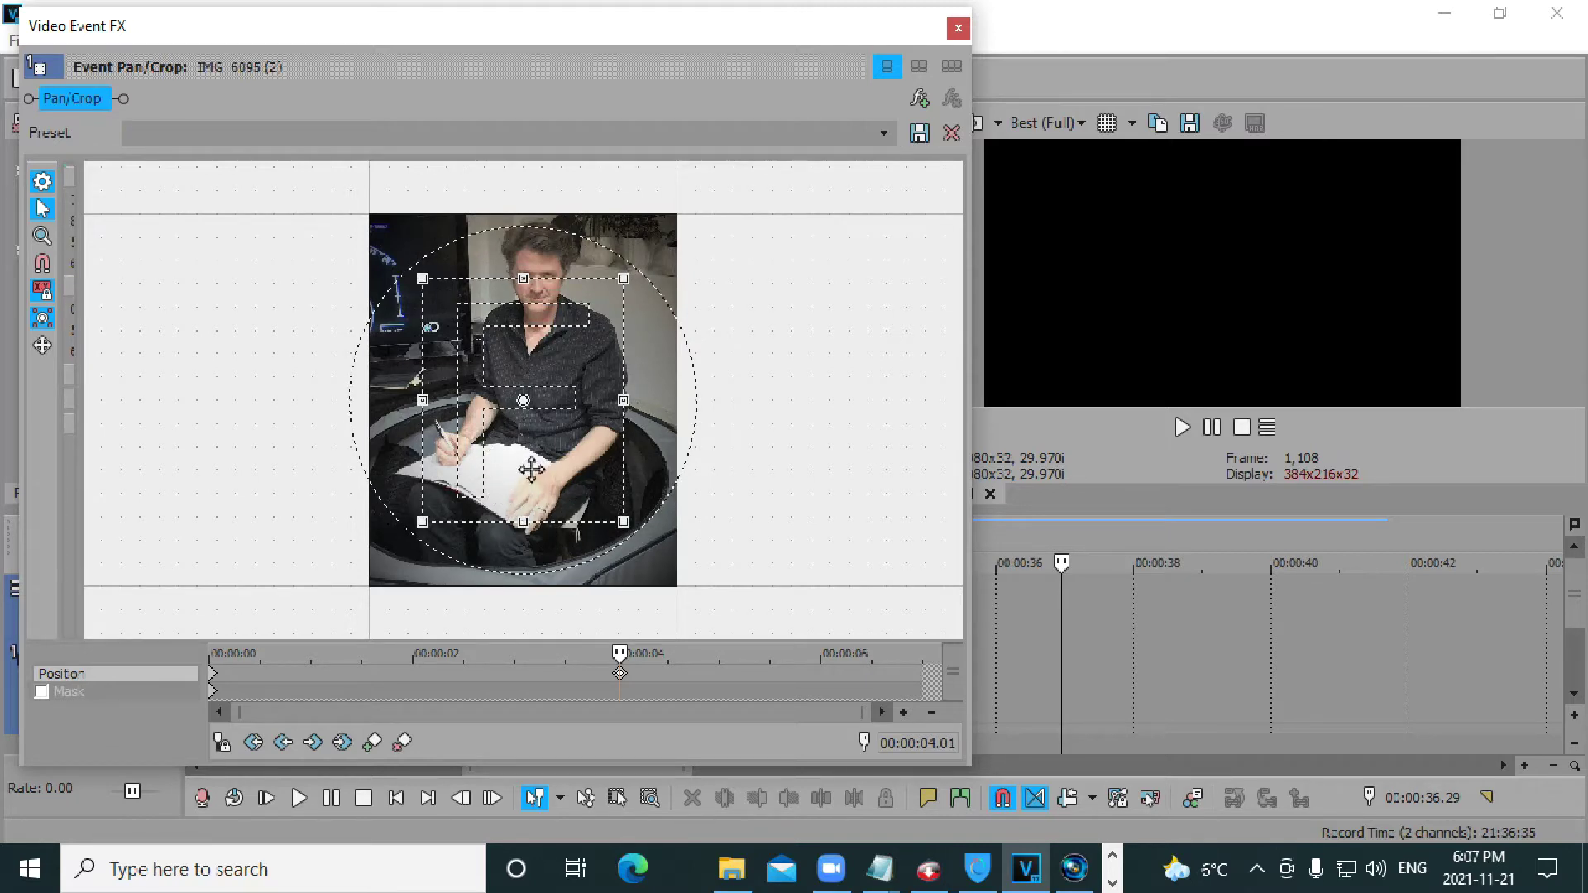
left_click_drag(534, 465, 550, 407)
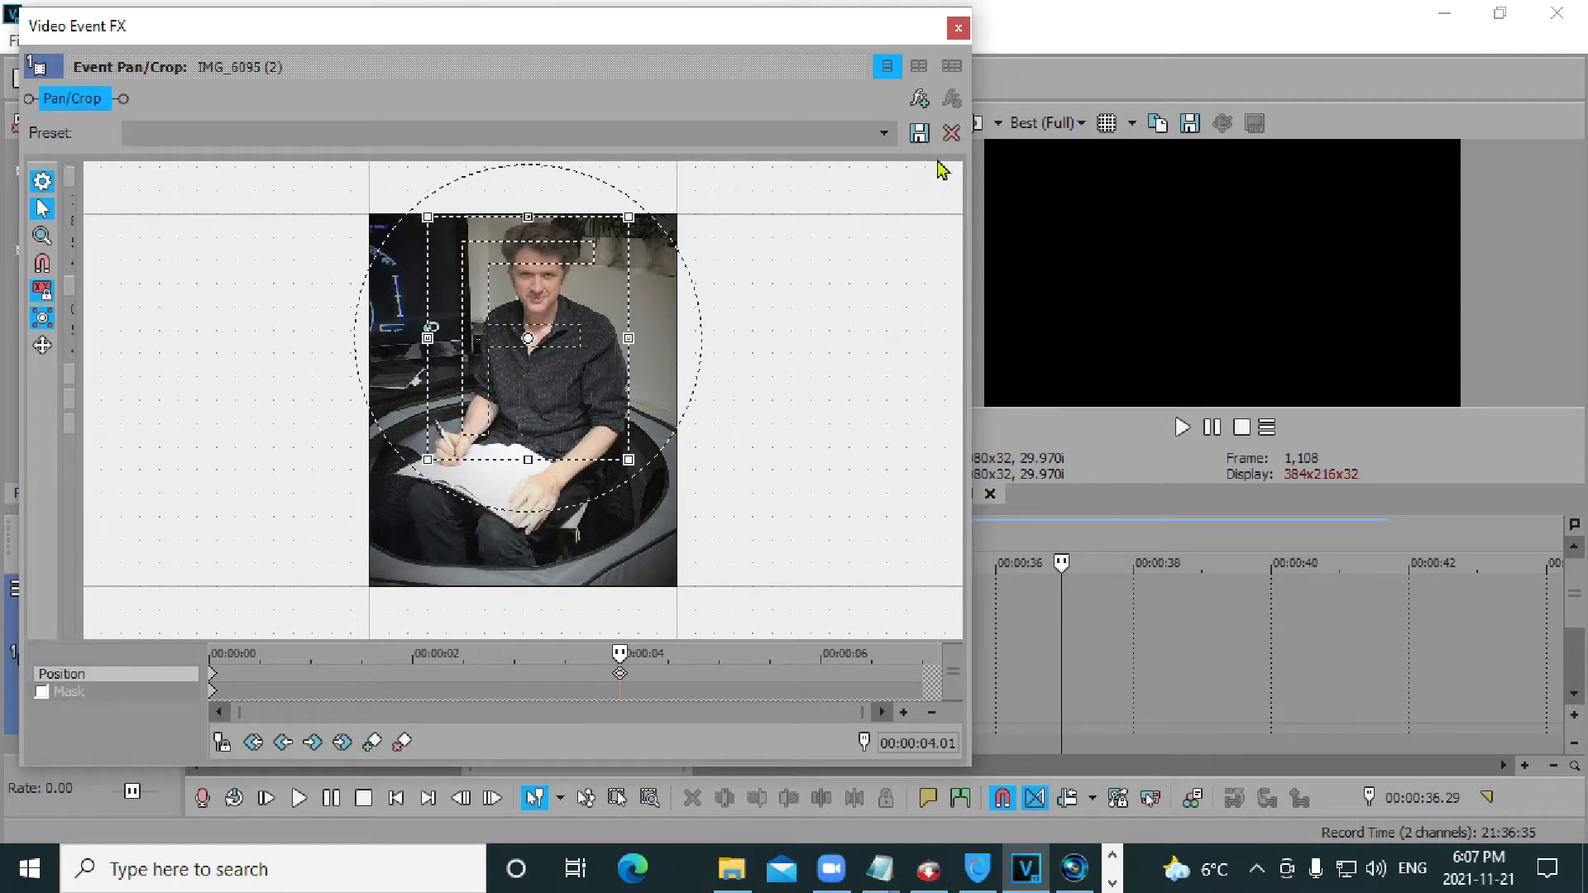
left_click_drag(976, 185, 619, 187)
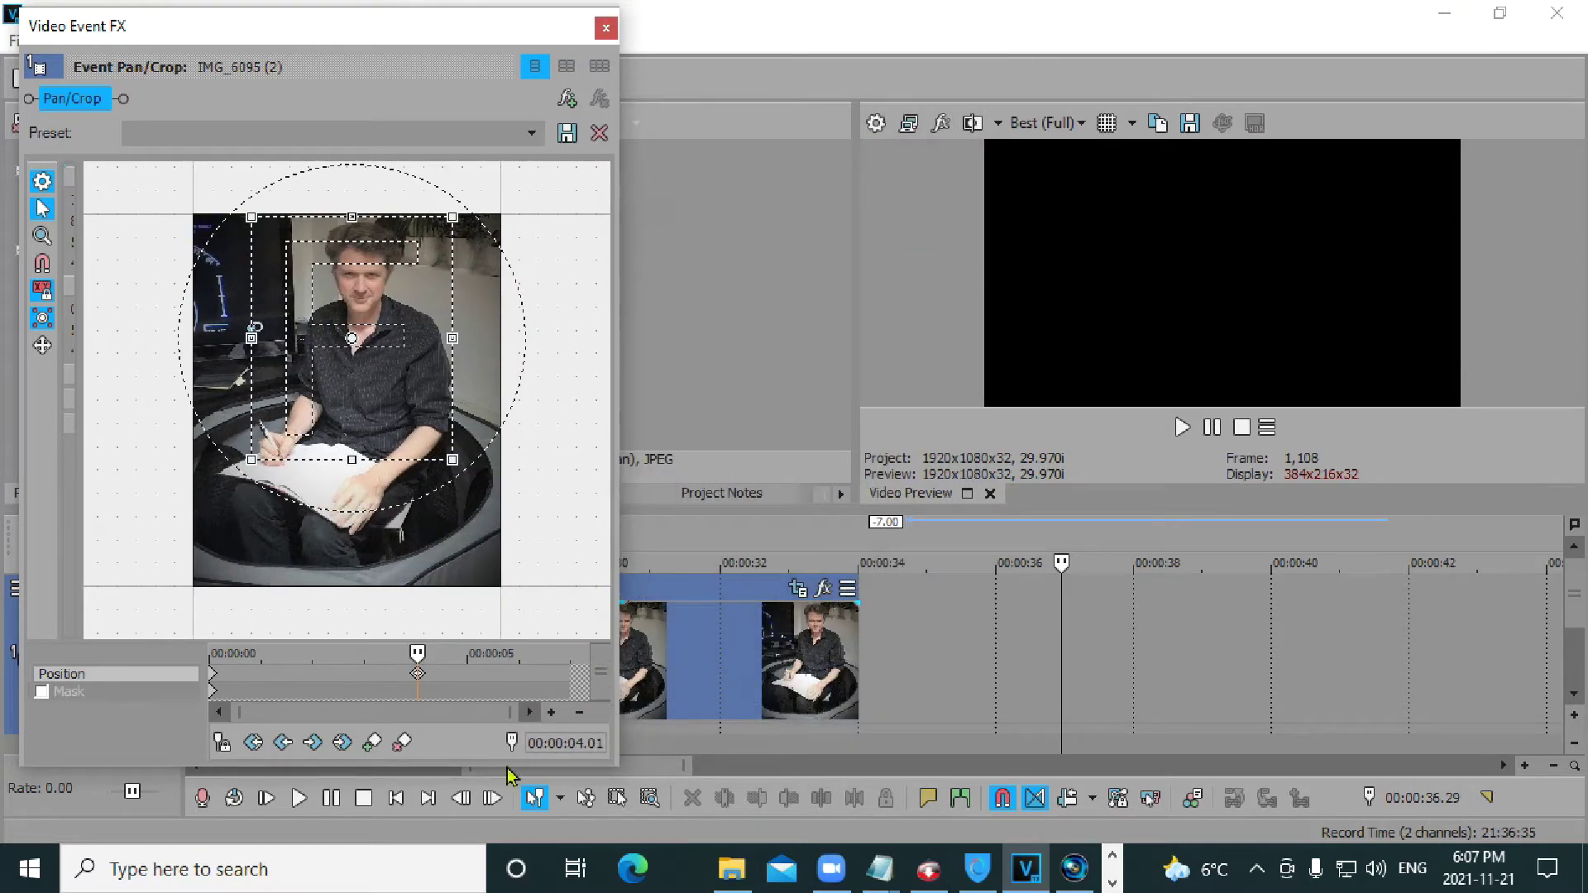
Play the IMG_6095 (2) clip from its start to watch the zoom toward the face.
left_click_drag(526, 765, 516, 395)
left_click(397, 639)
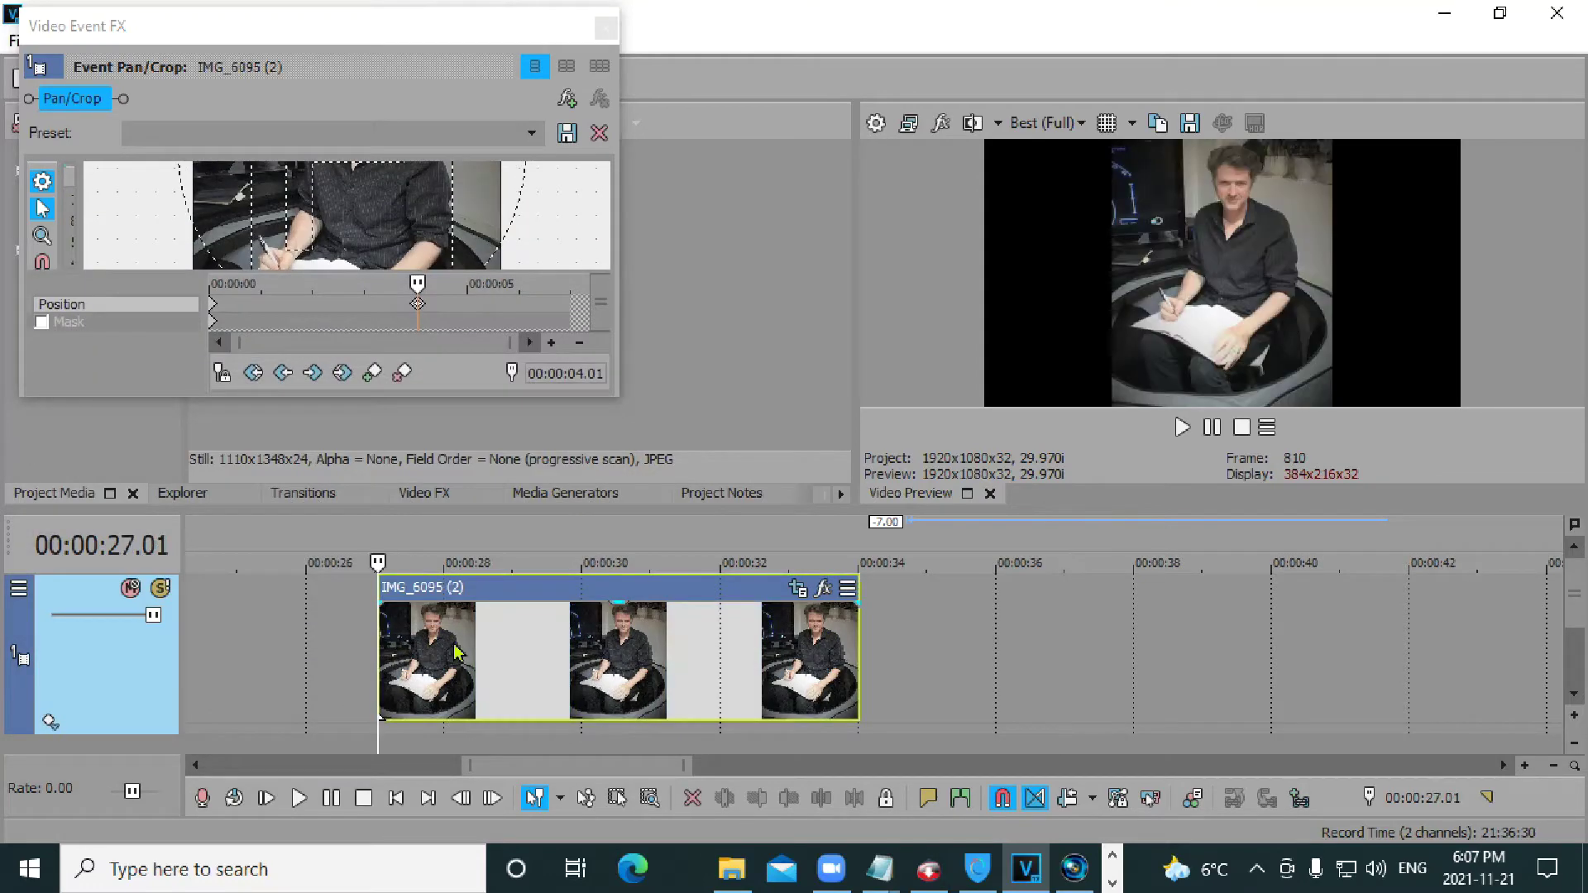
key("space")
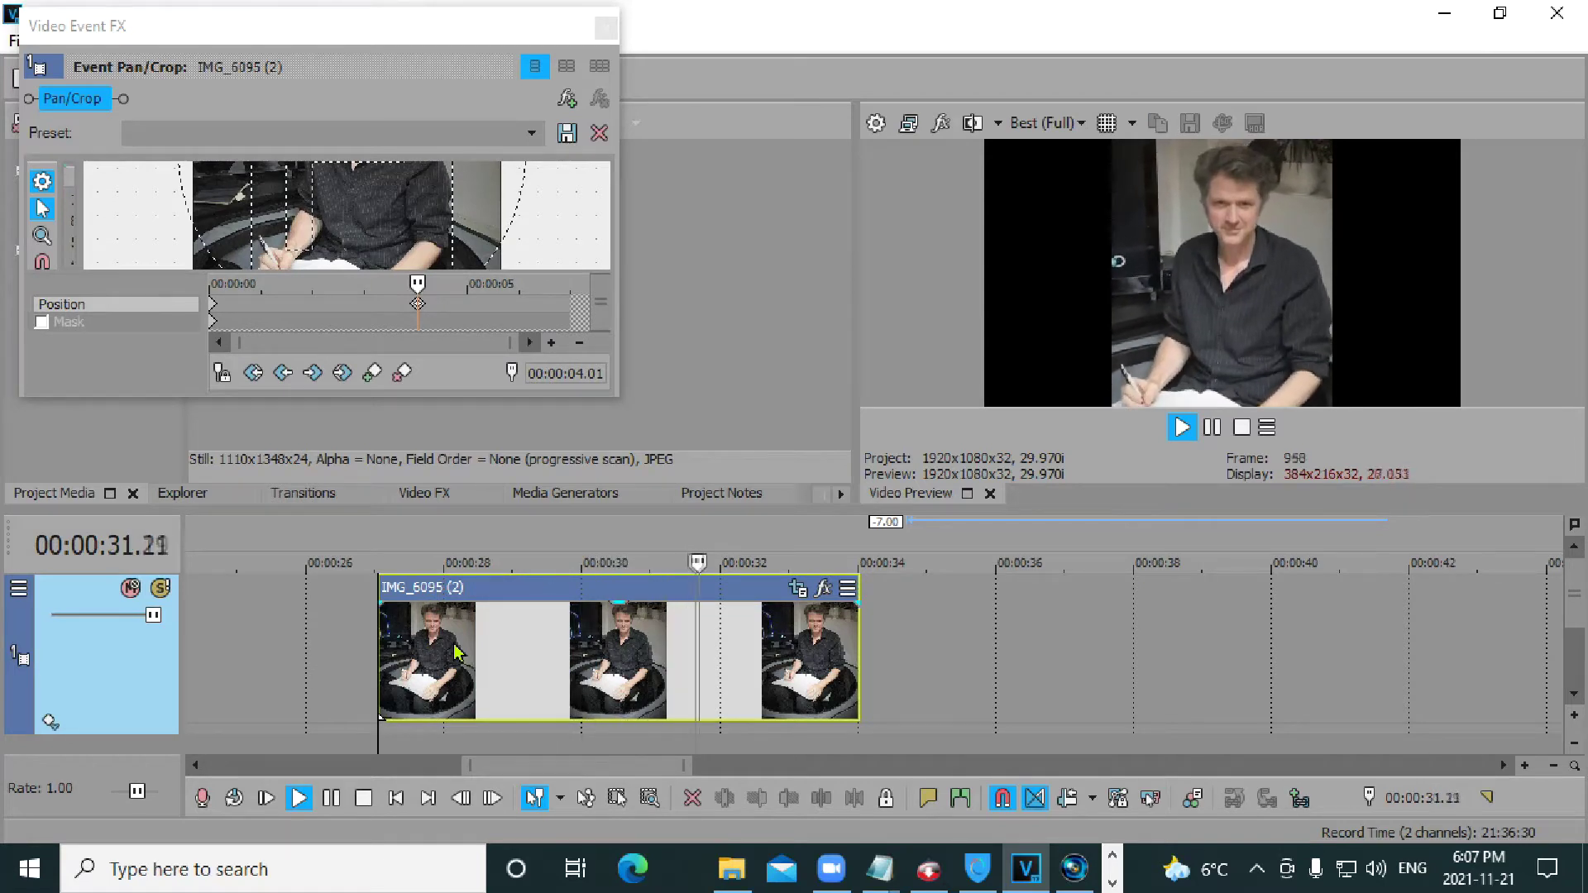
key("space")
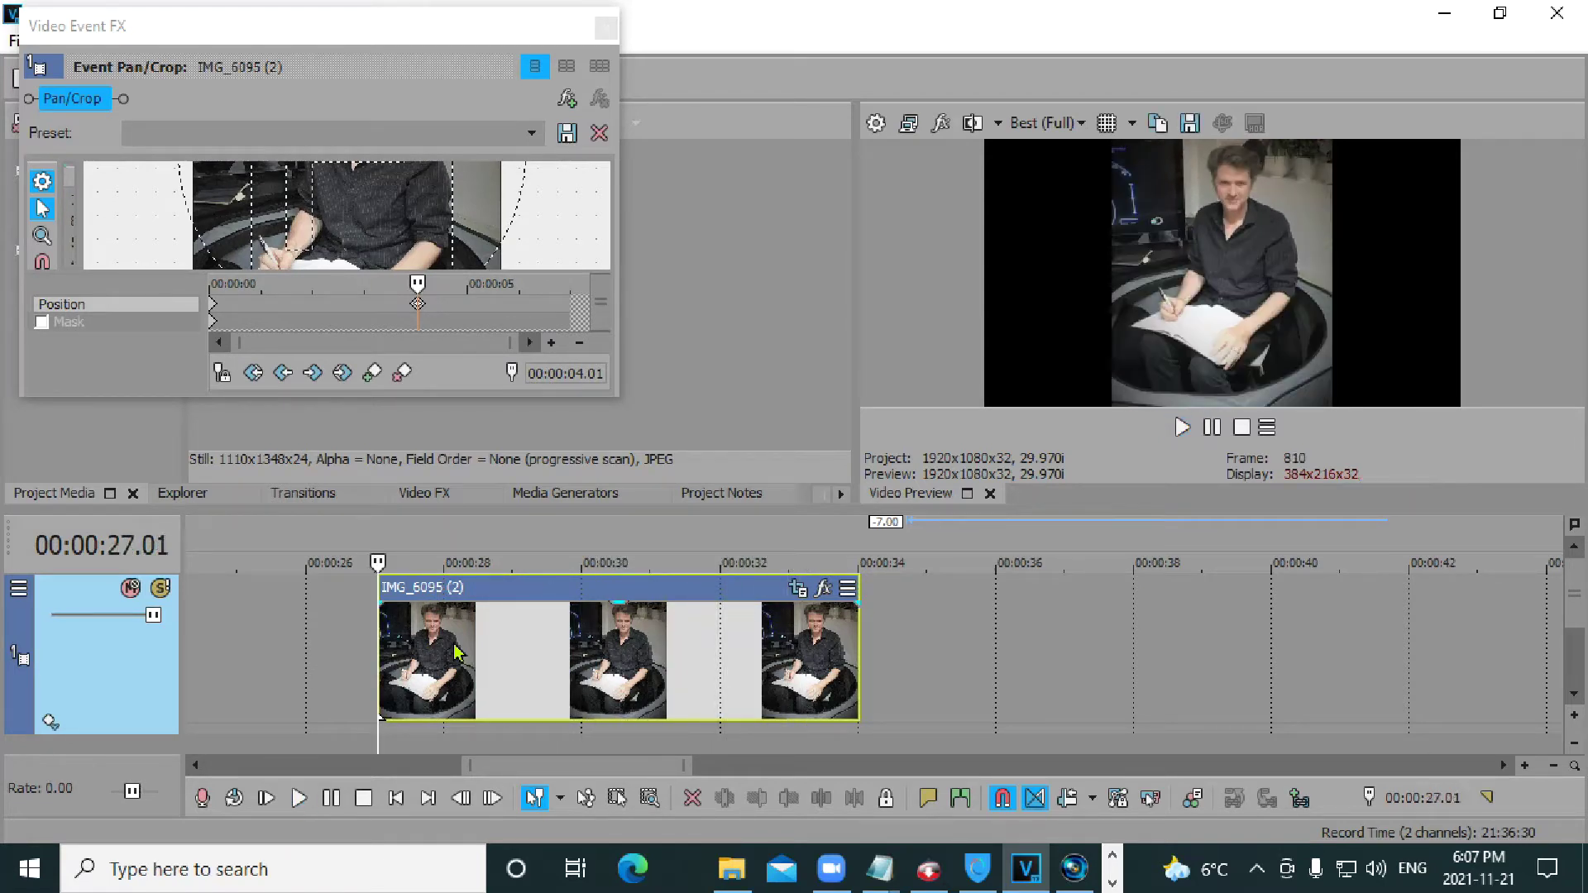
key("space")
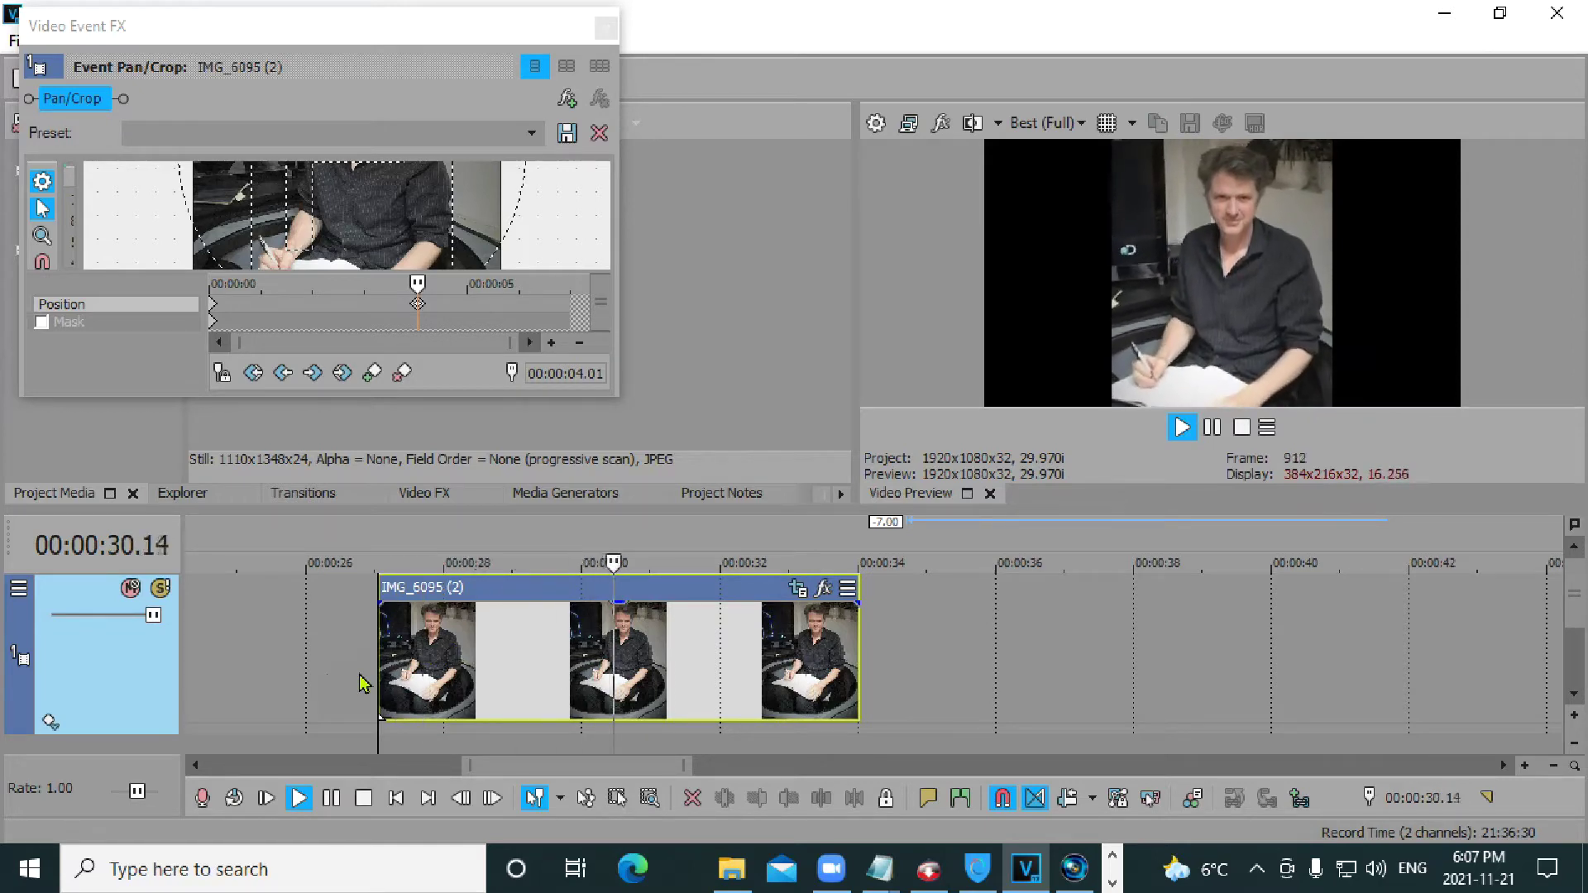
key("space")
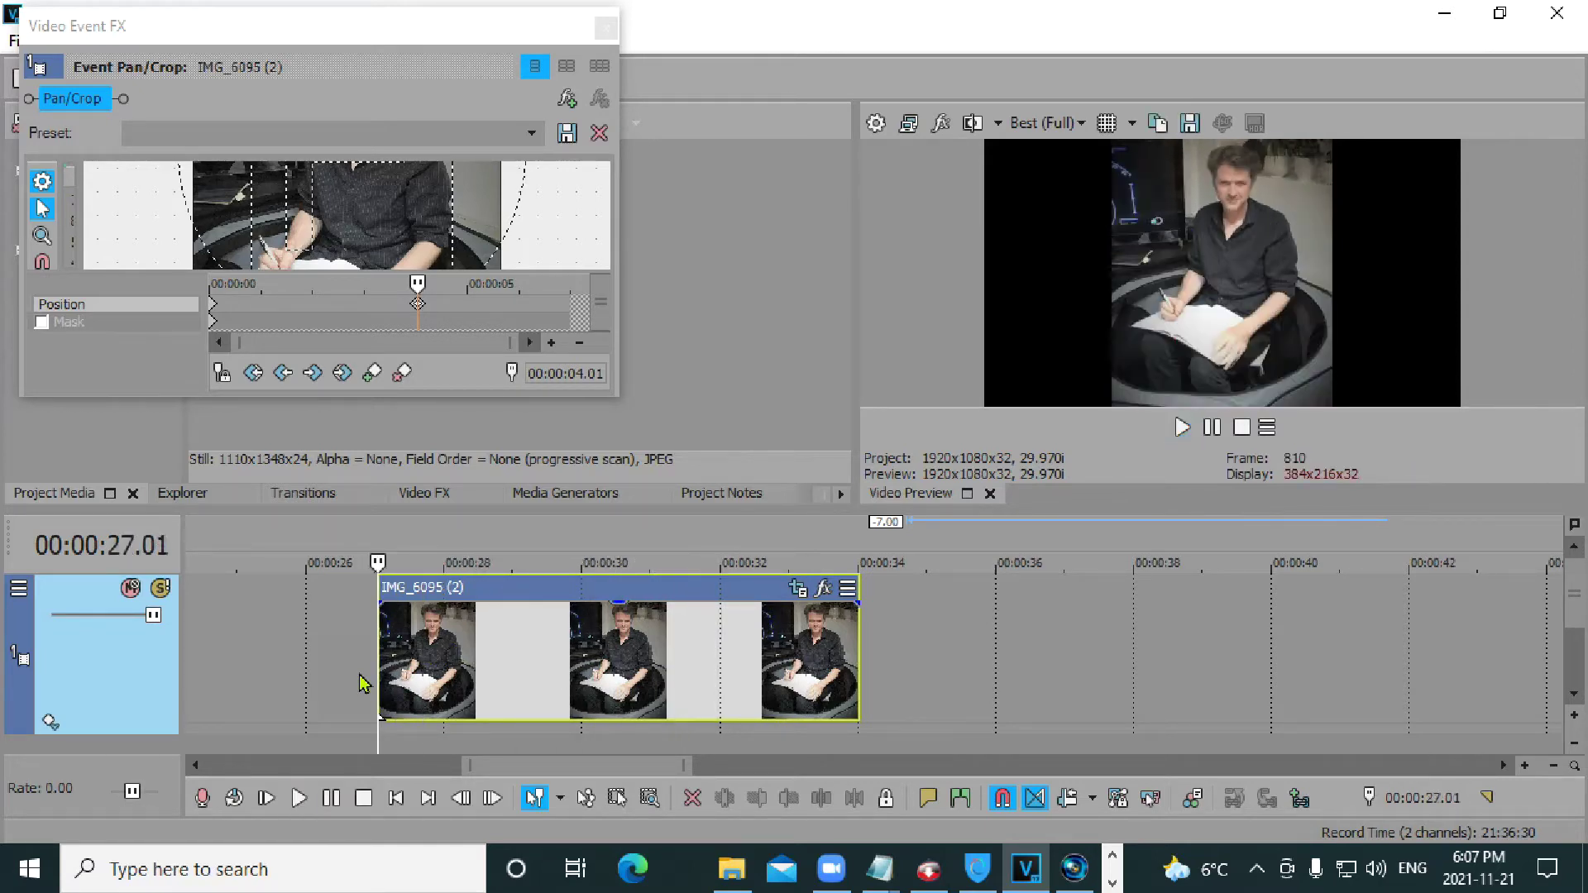
Enlarge and recentre the Video Event FX window, then close it.
left_click_drag(478, 400, 461, 604)
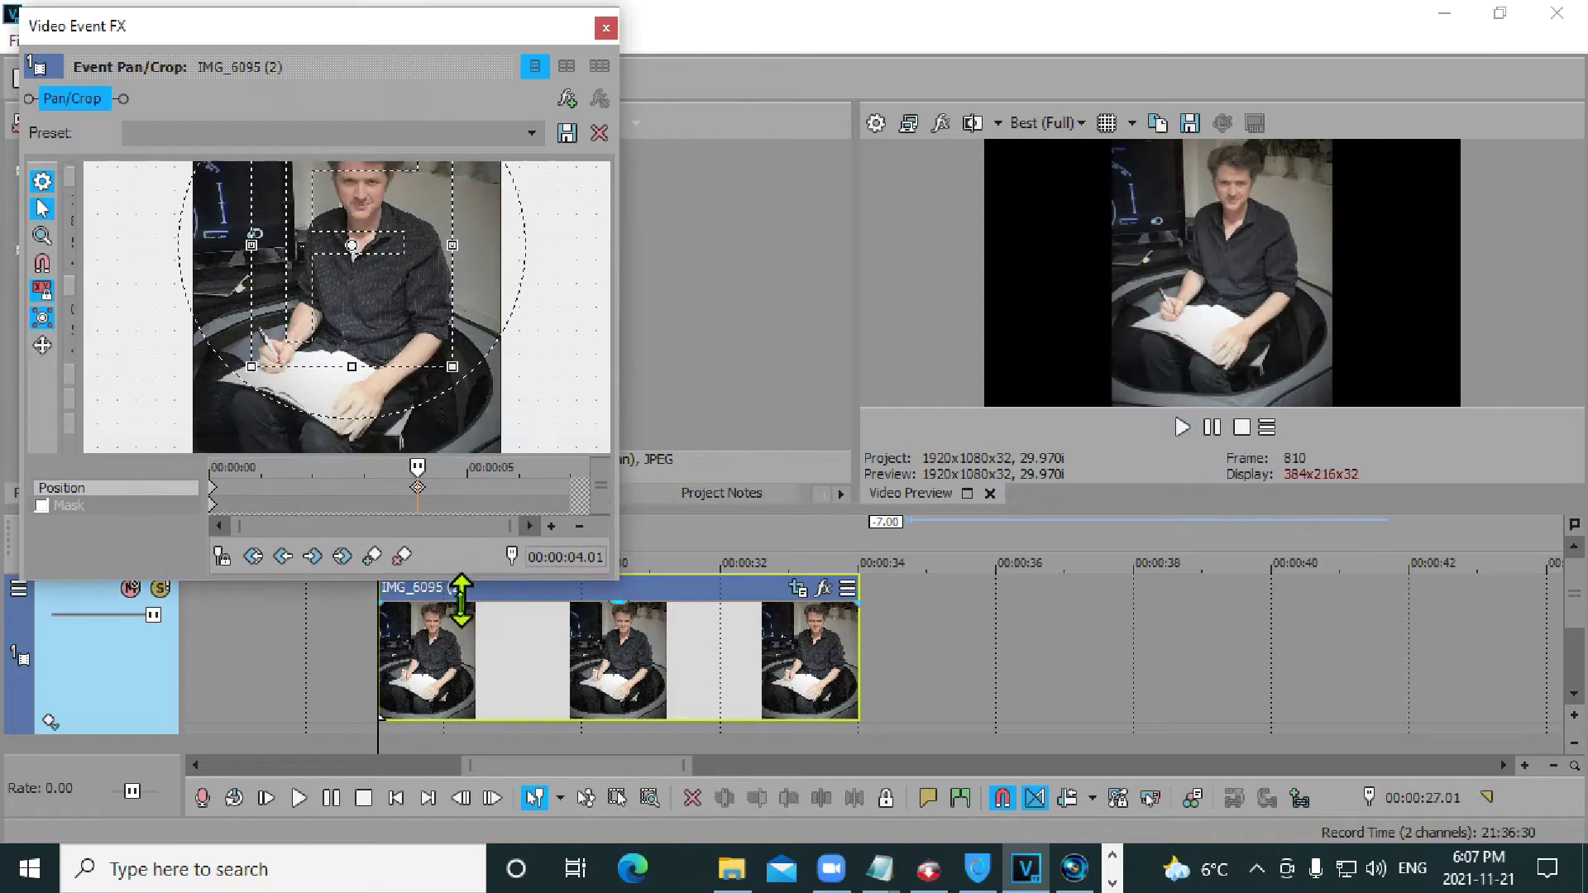
left_click_drag(507, 53, 957, 78)
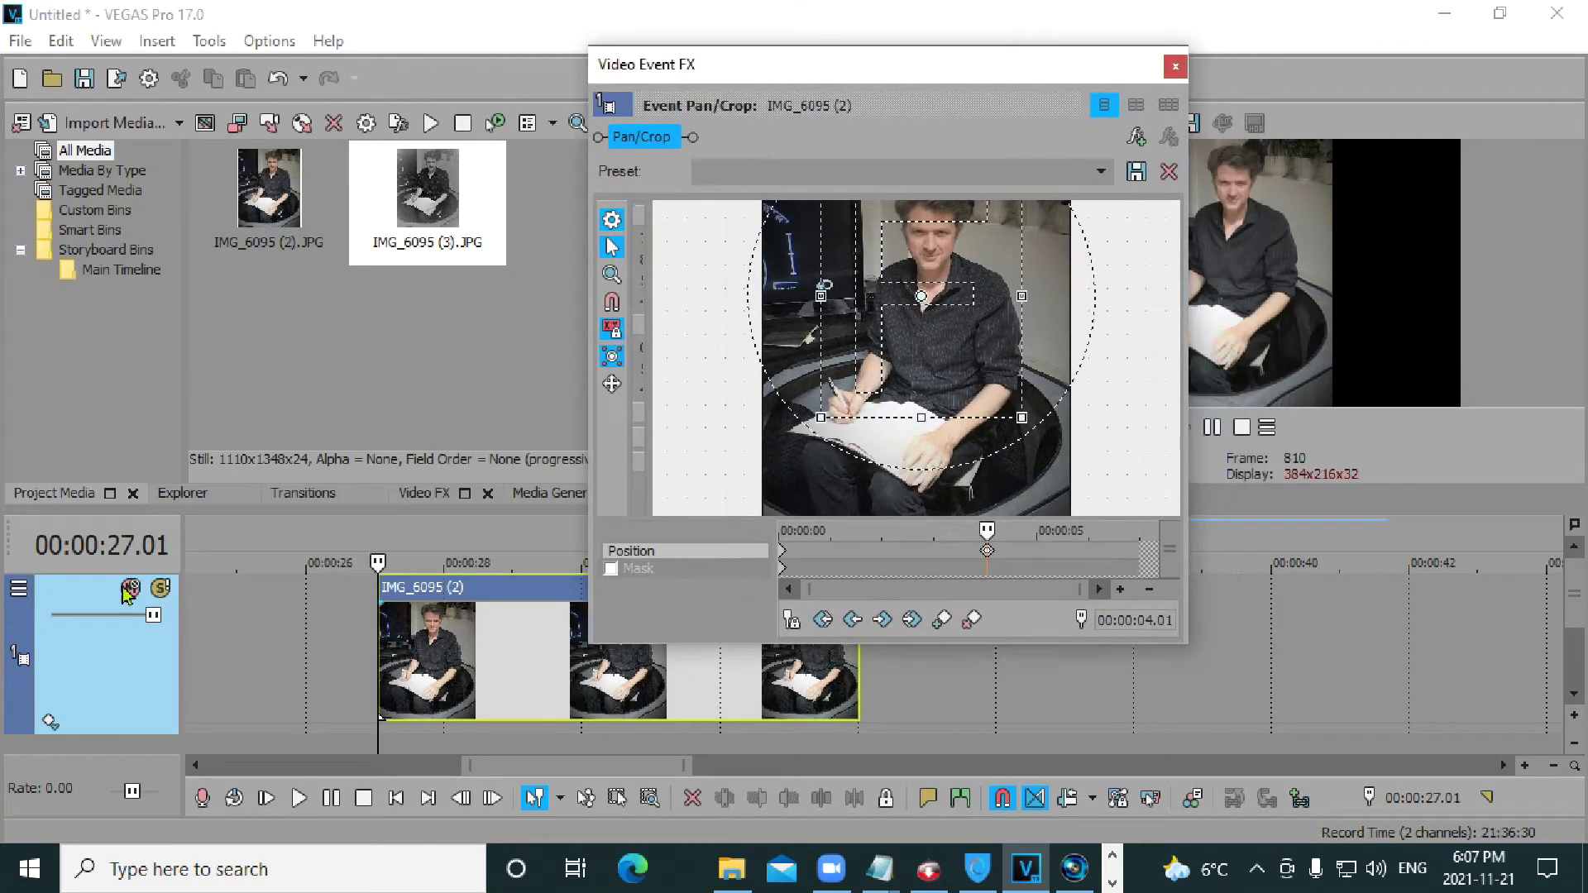
left_click(1173, 67)
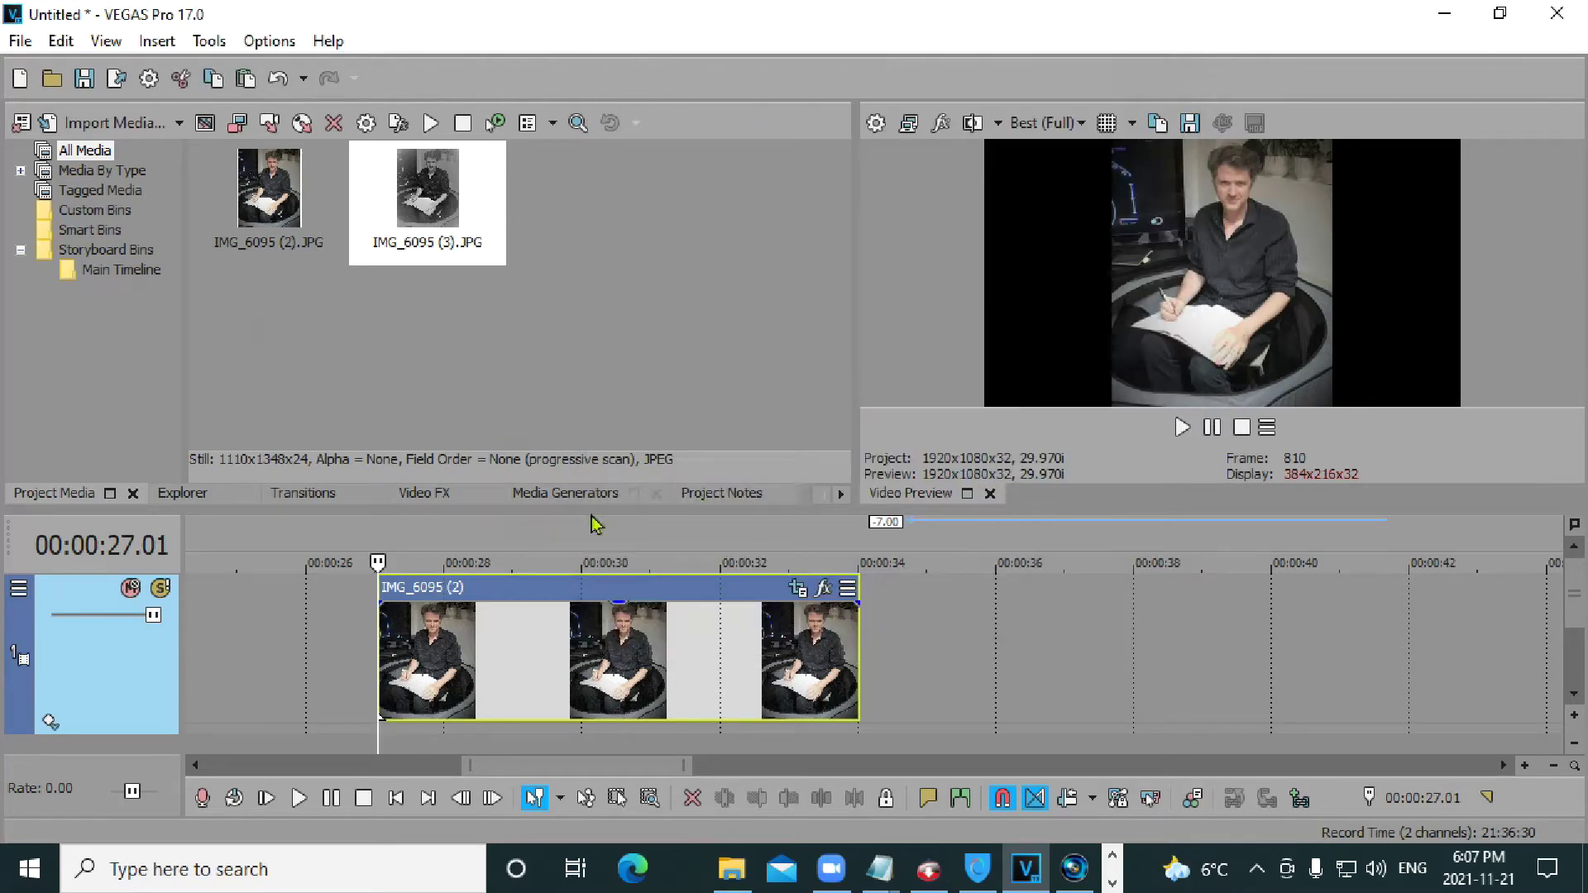
Show the Titles & Text media generator and browse its animated preset thumbnails.
left_click(556, 496)
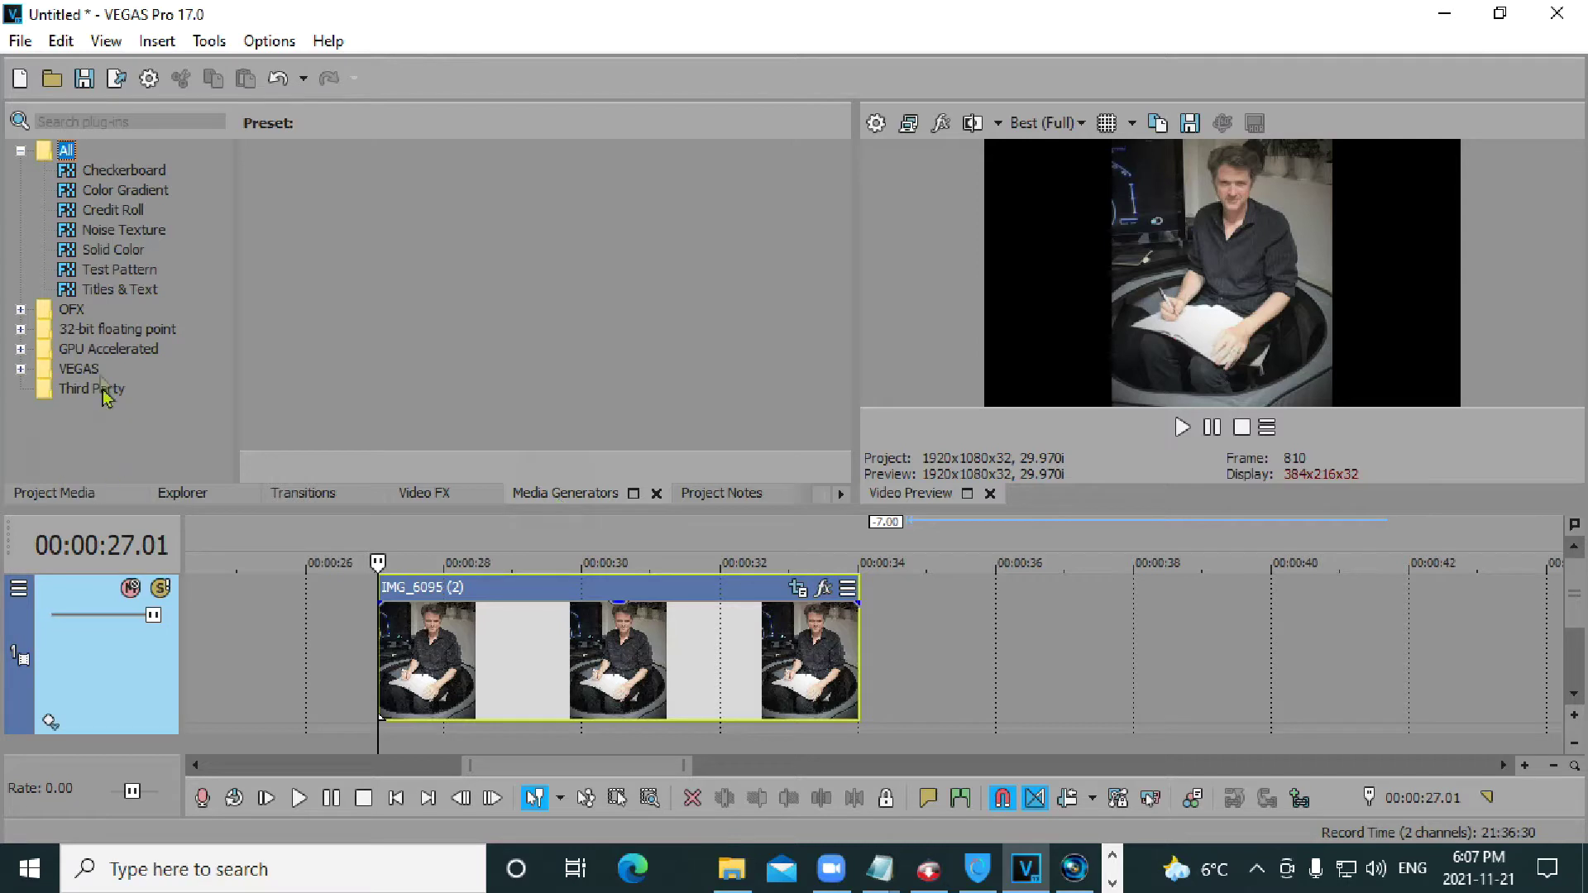
left_click(124, 294)
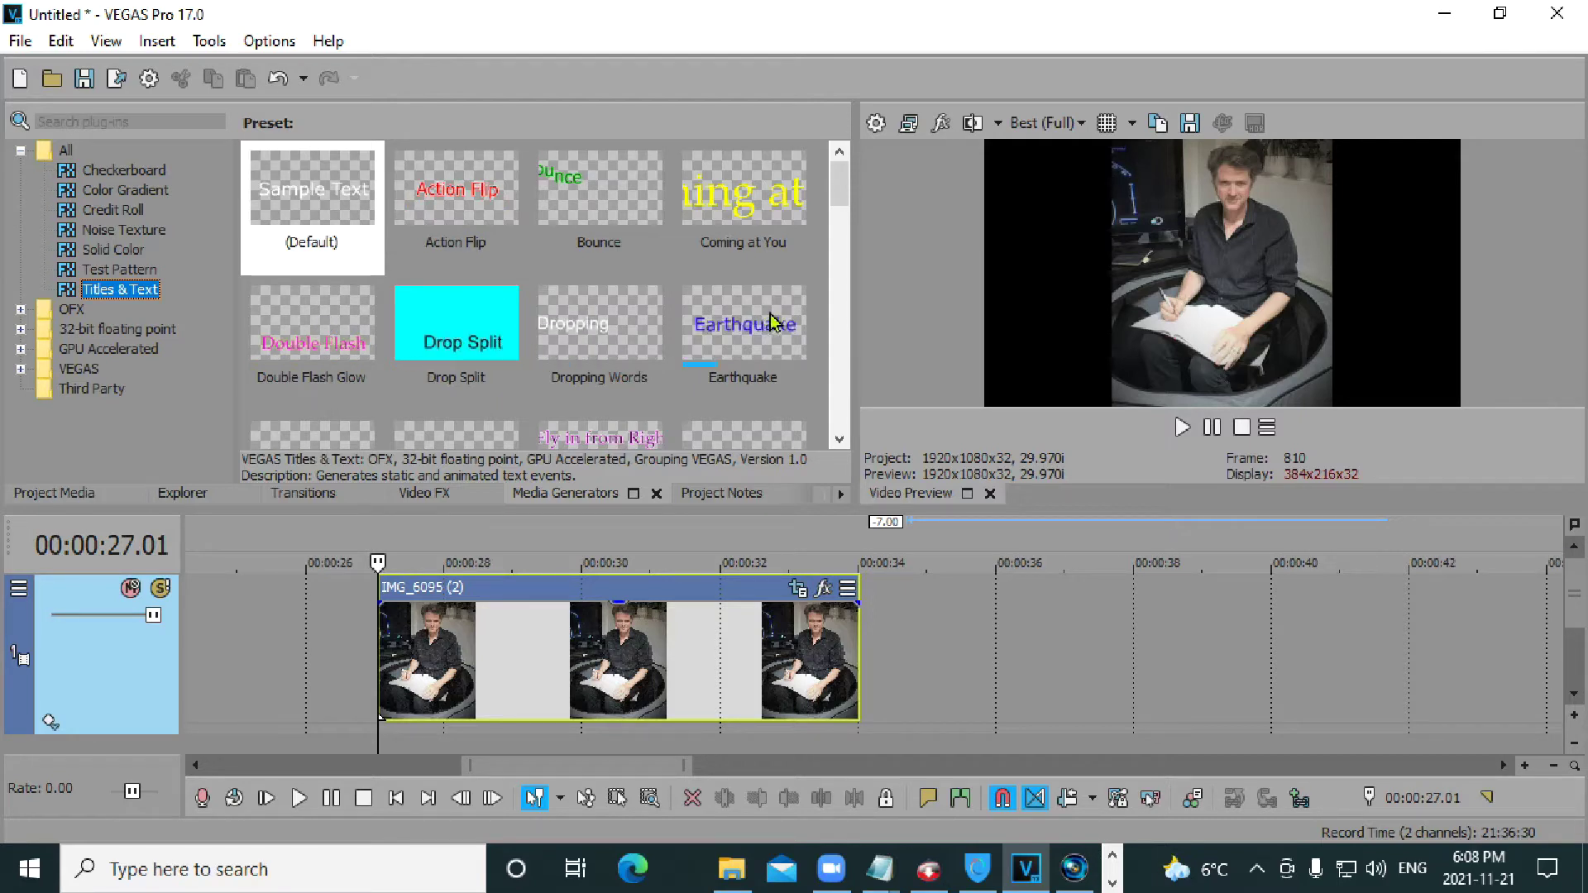
scroll(767, 323, "down", 3)
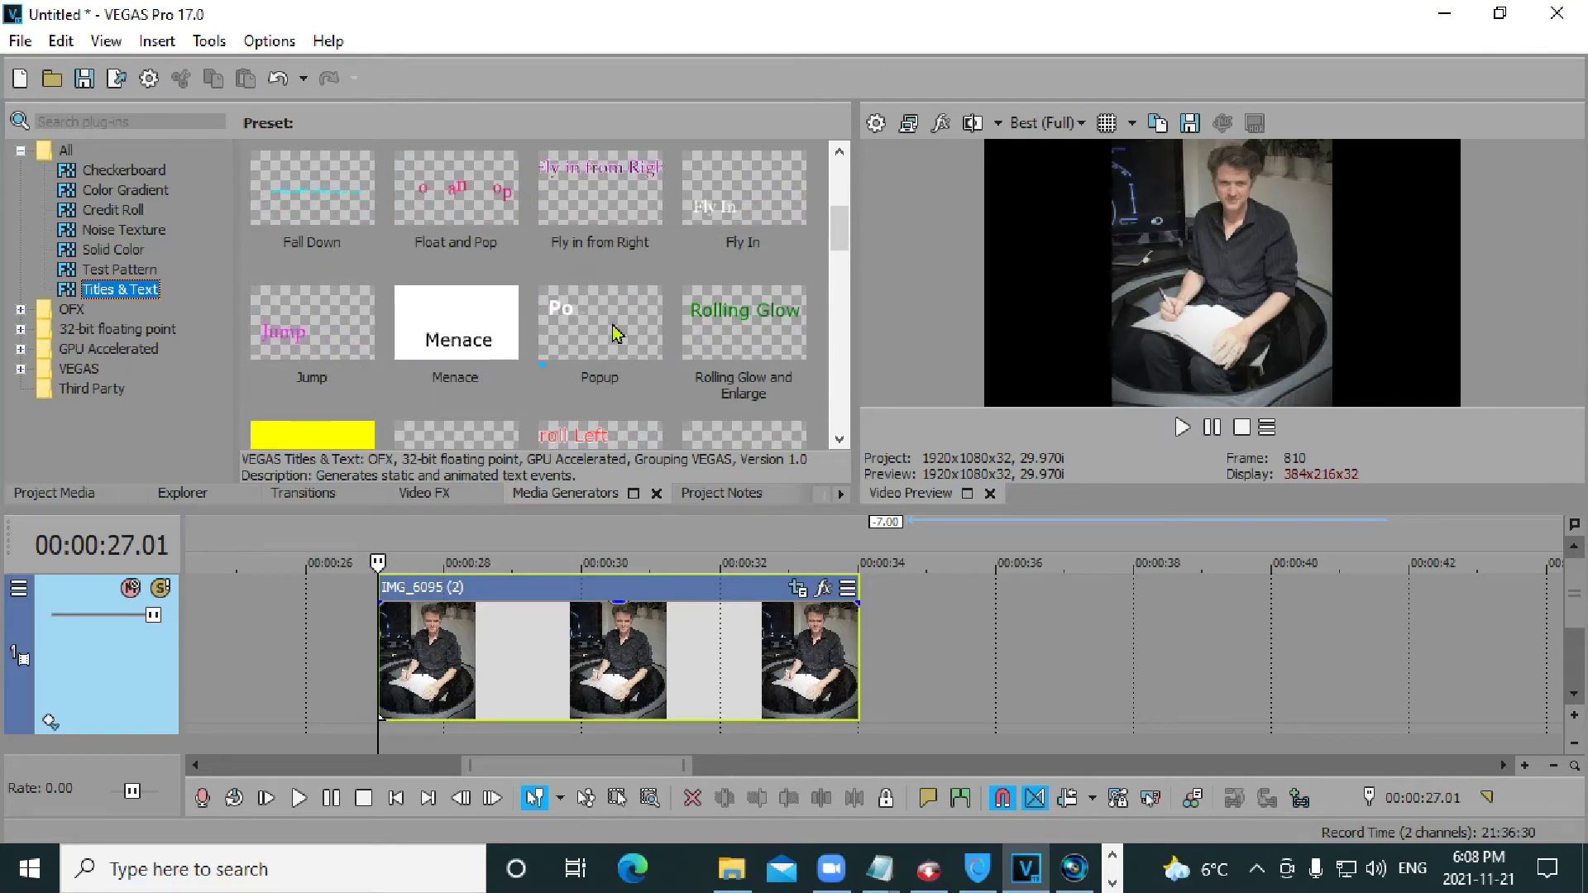
scroll(745, 335, "down", 3)
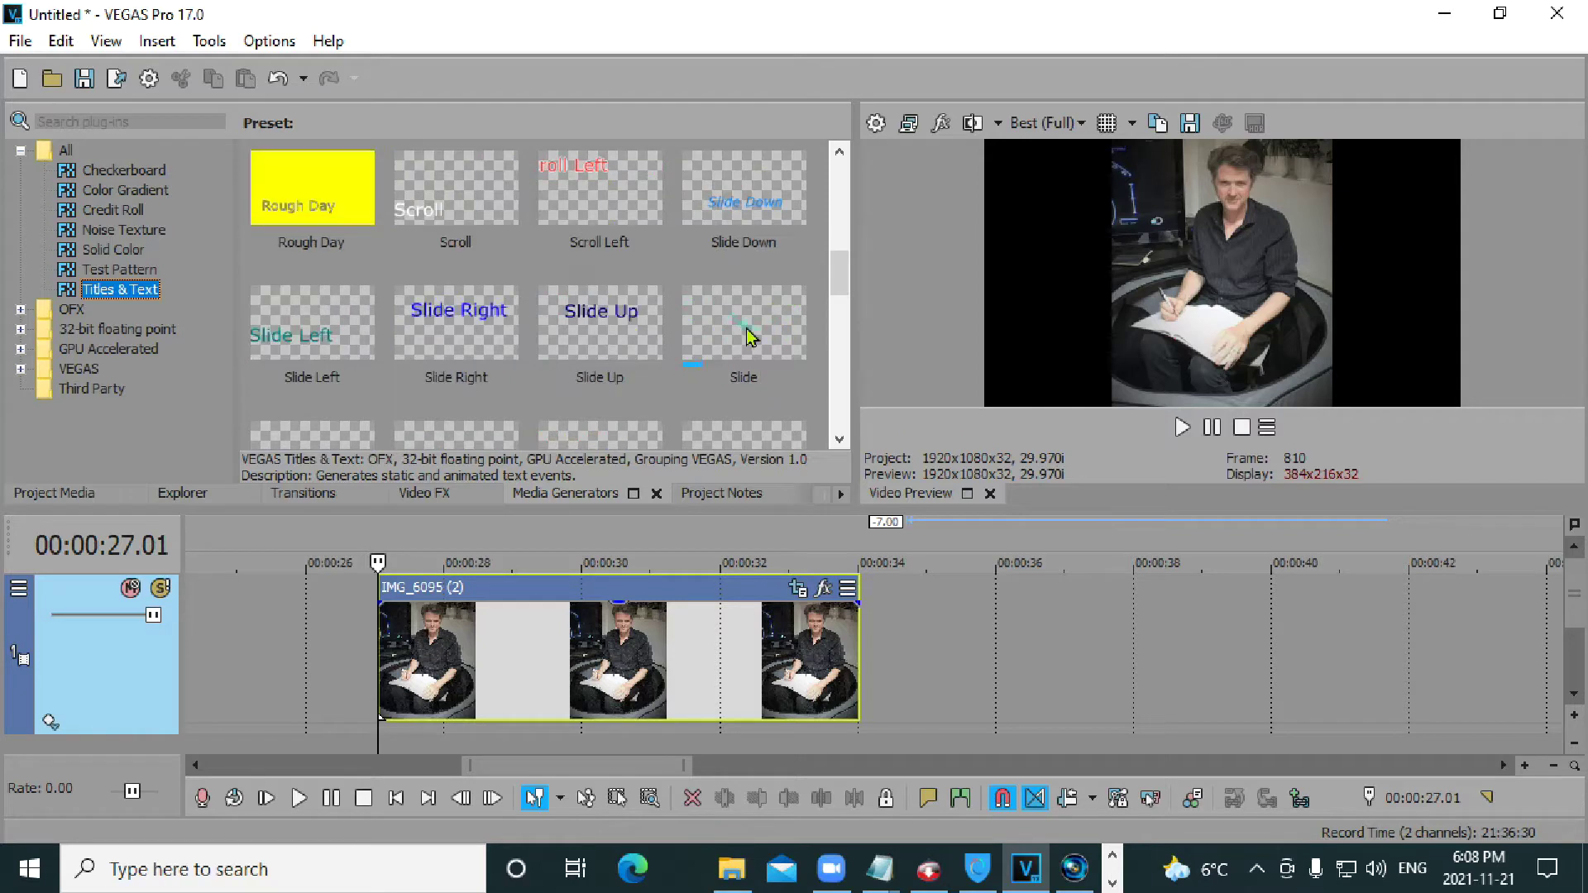
scroll(765, 384, "up", 10)
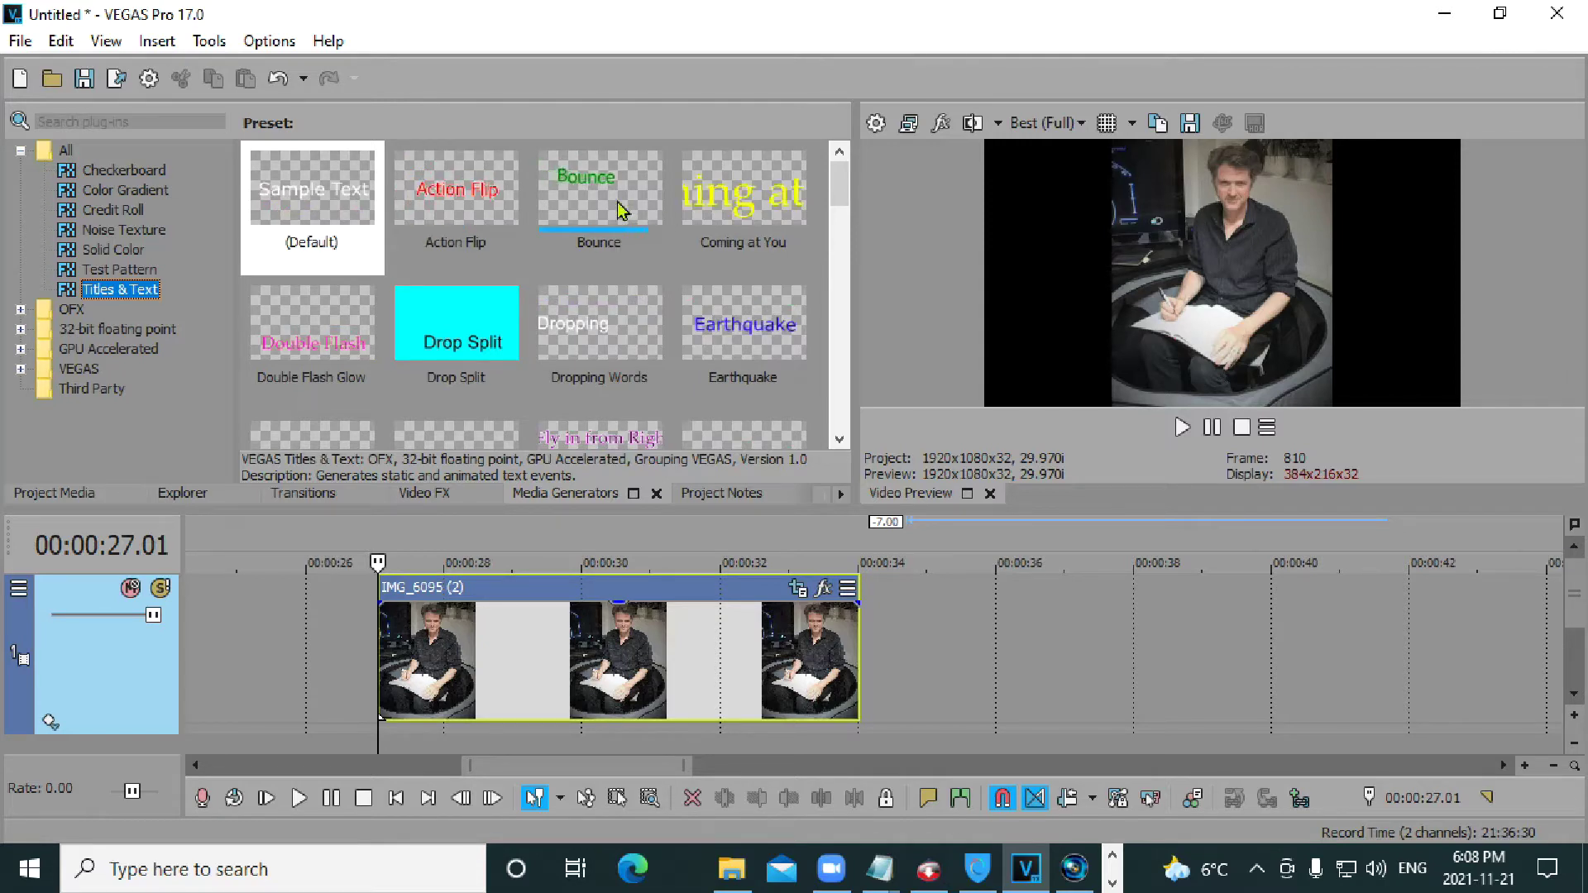
Drop the Bounce title preset after the photo and shrink the track height.
left_click_drag(622, 211, 909, 612)
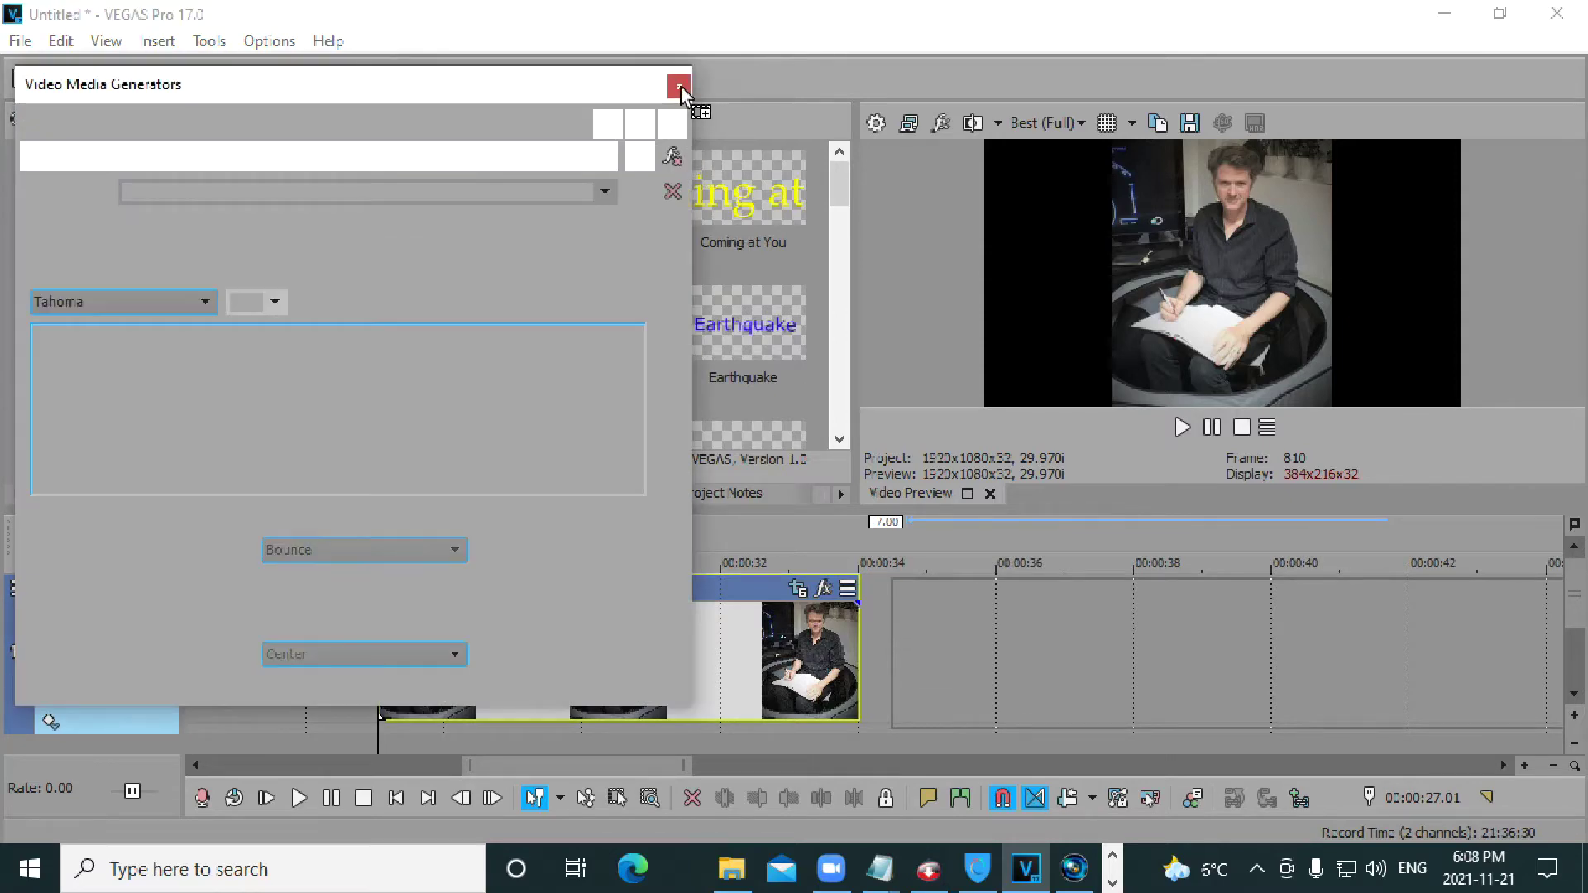
left_click(679, 86)
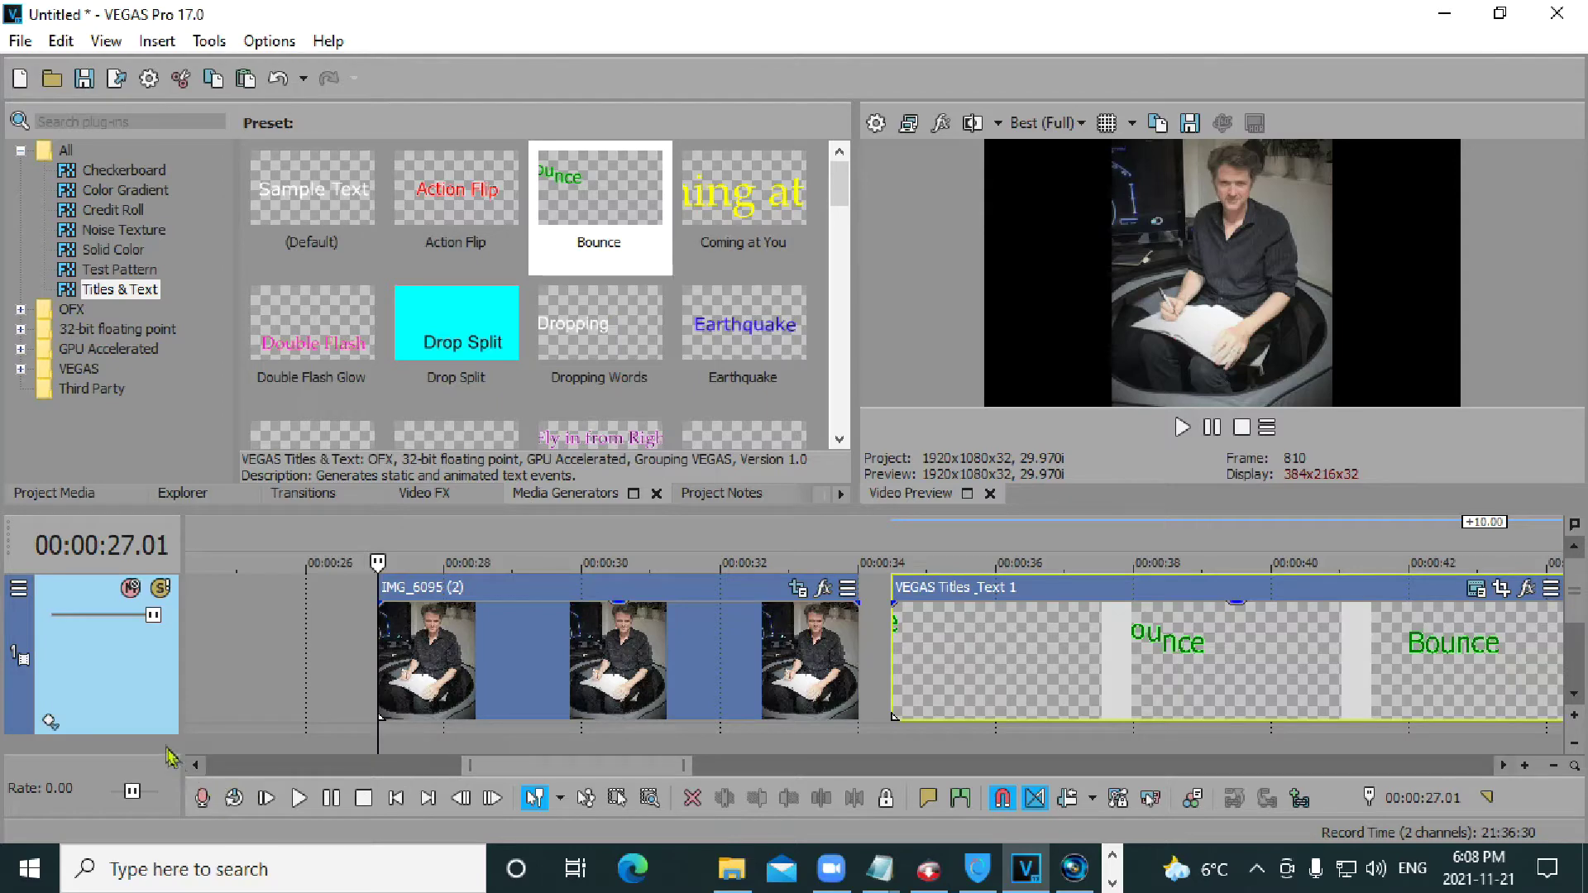
left_click_drag(165, 733, 170, 683)
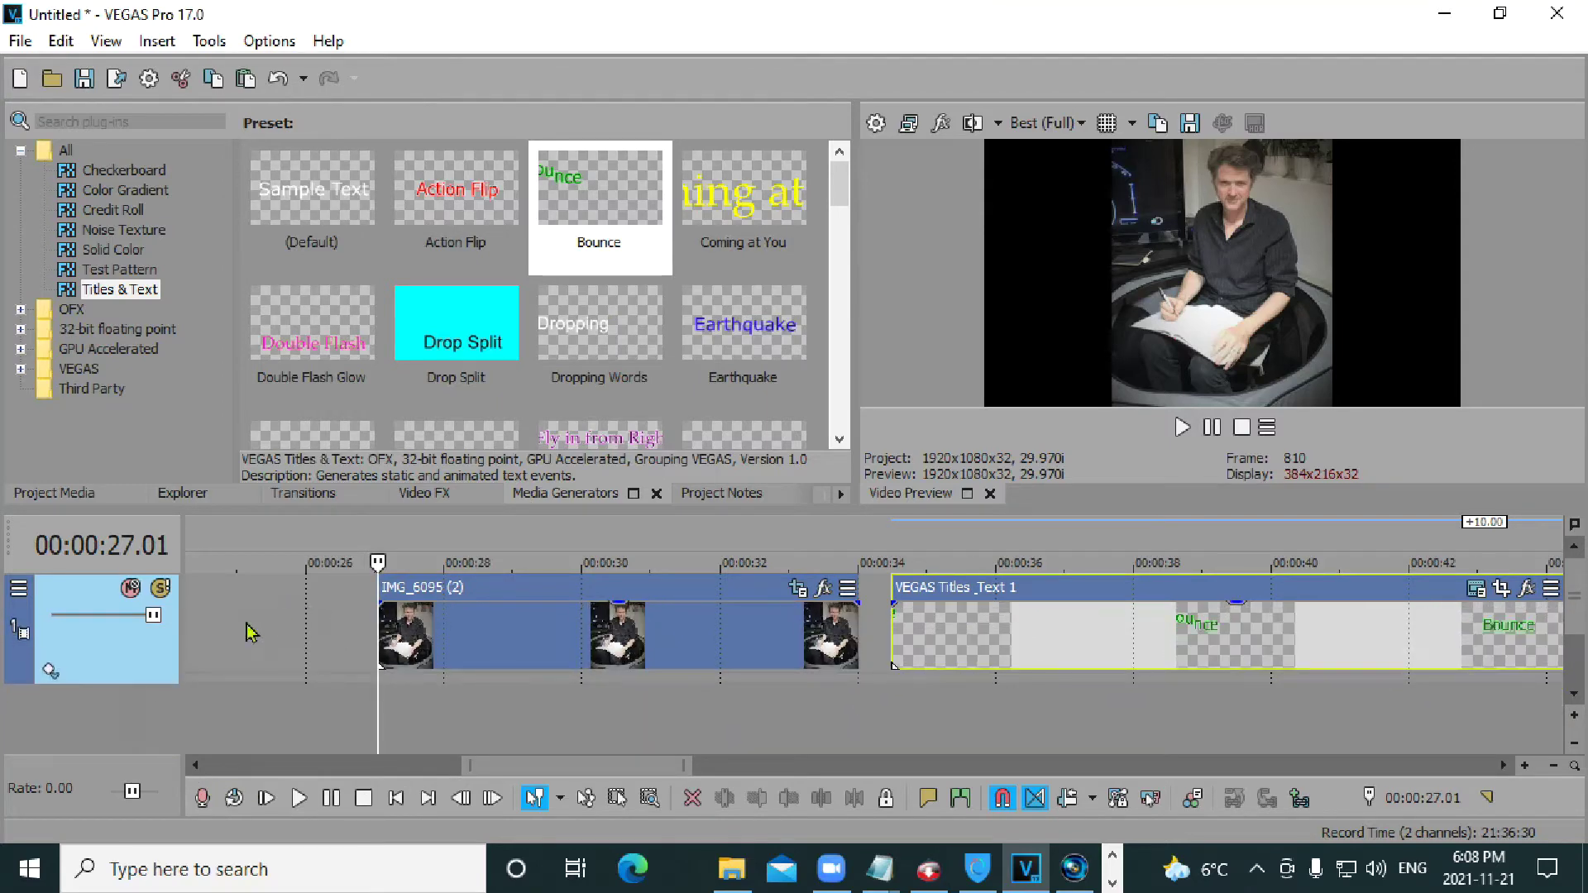
Set the play position before the photo and bring up the track area's context menu.
left_click_drag(264, 625, 255, 621)
right_click(291, 637)
key("Escape")
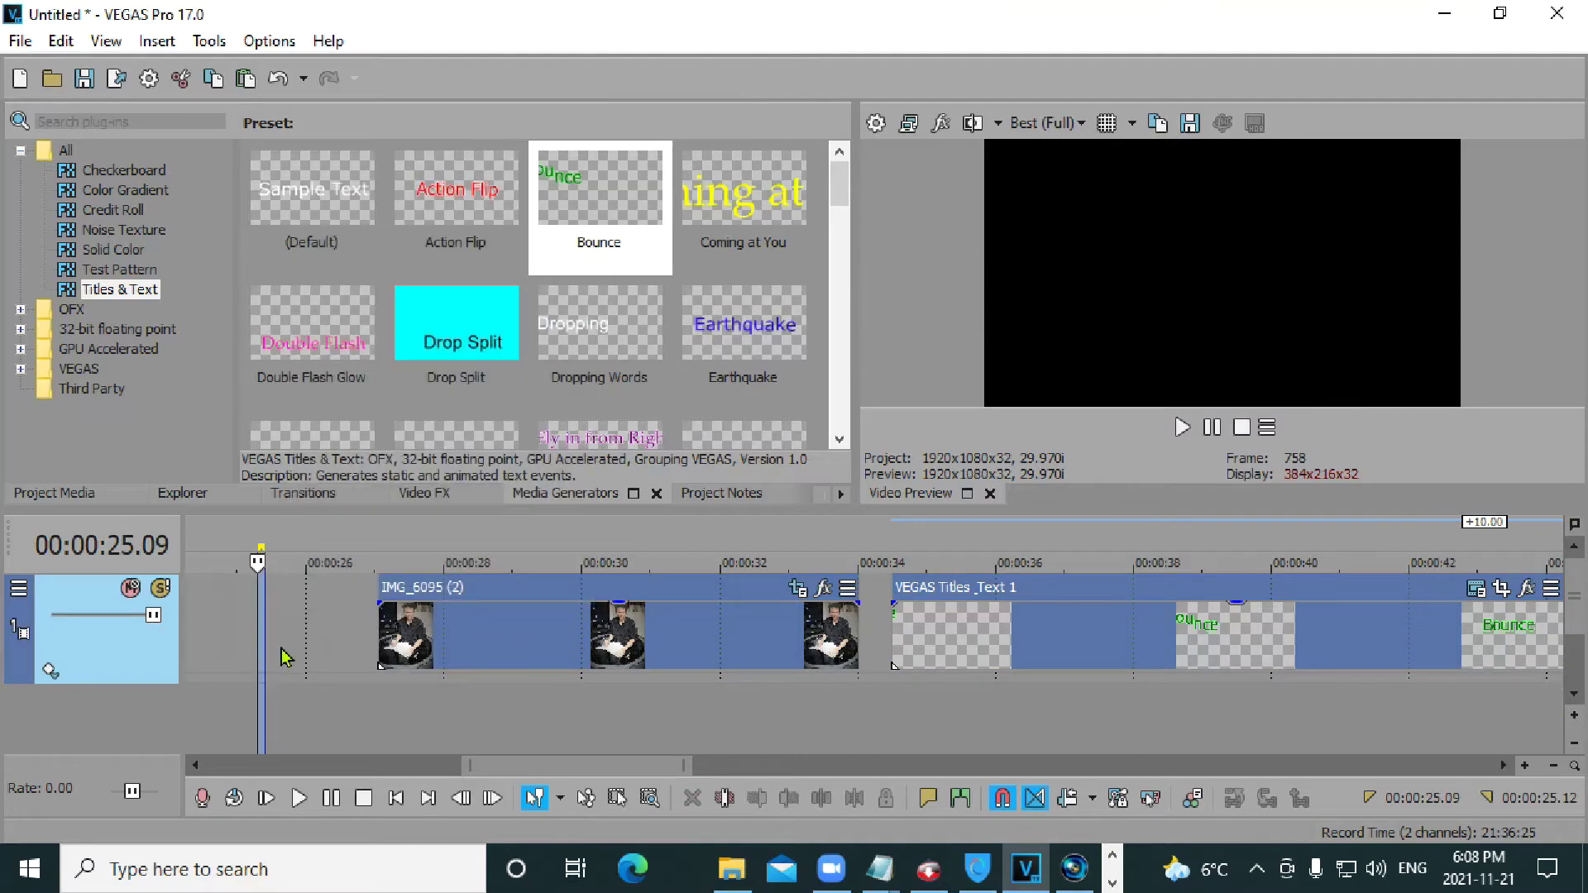
right_click(283, 658)
Insert a new top video track, move the Bounce title onto it, and trim it to the photo.
left_click(286, 658)
right_click(284, 654)
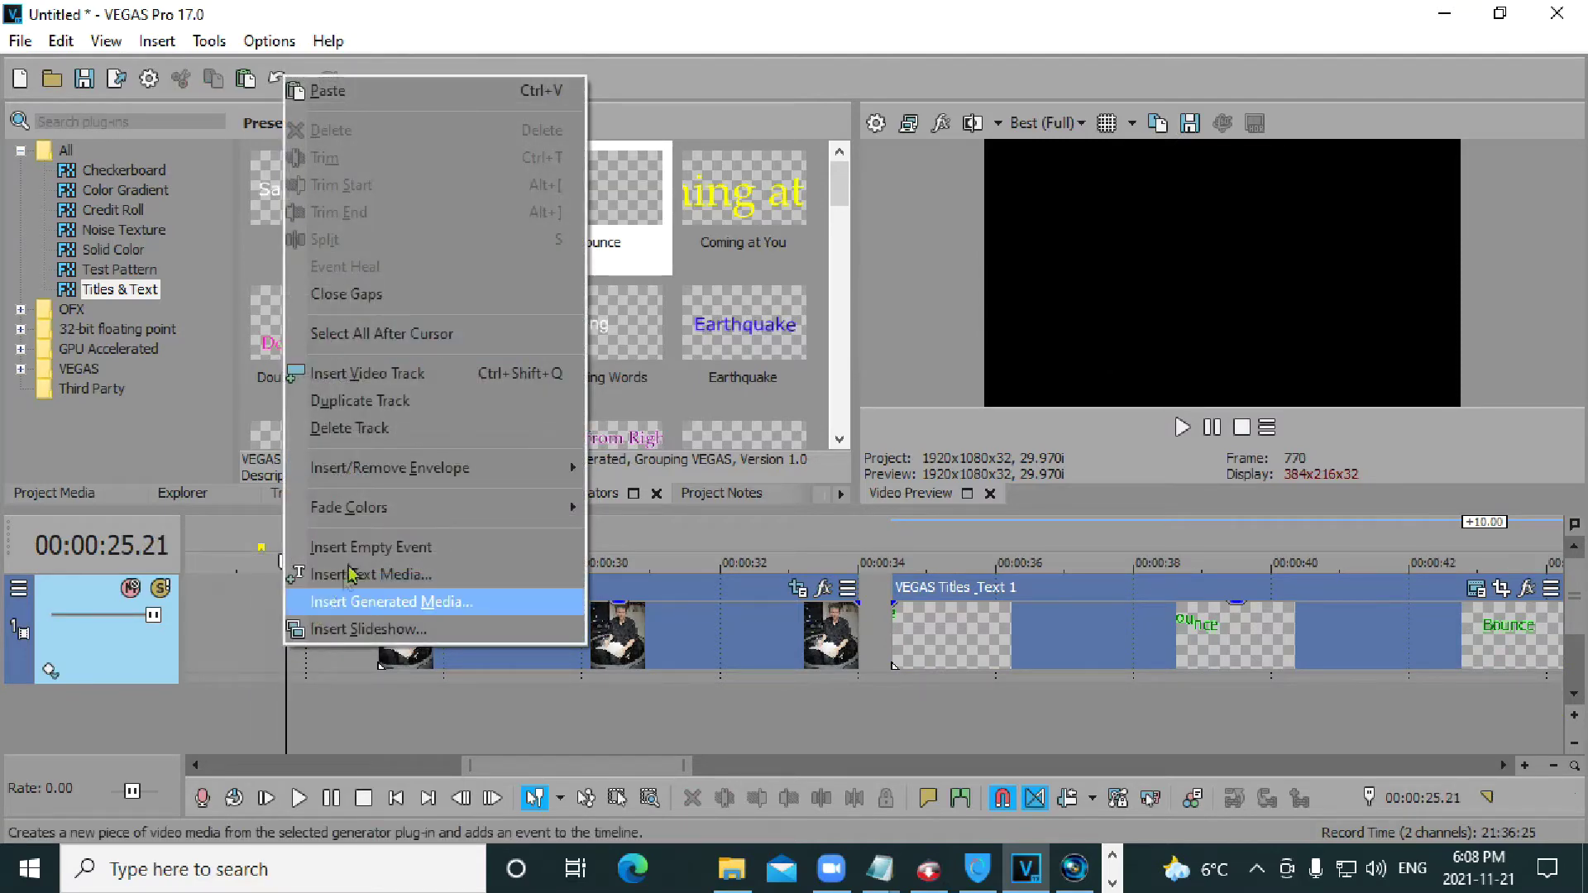
left_click(374, 398)
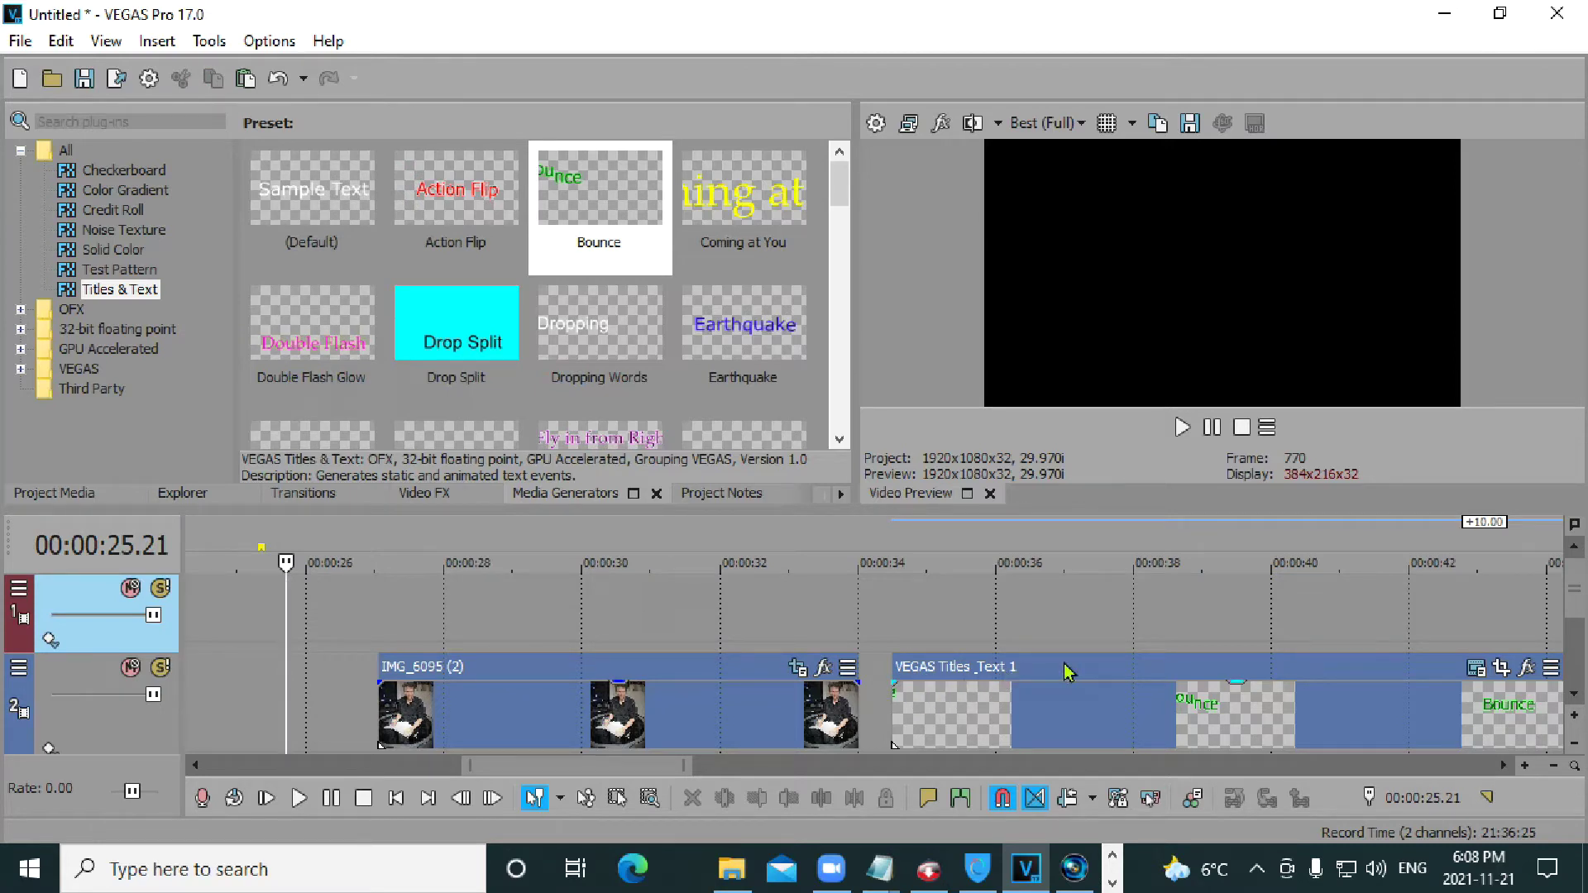
left_click_drag(1067, 672, 557, 618)
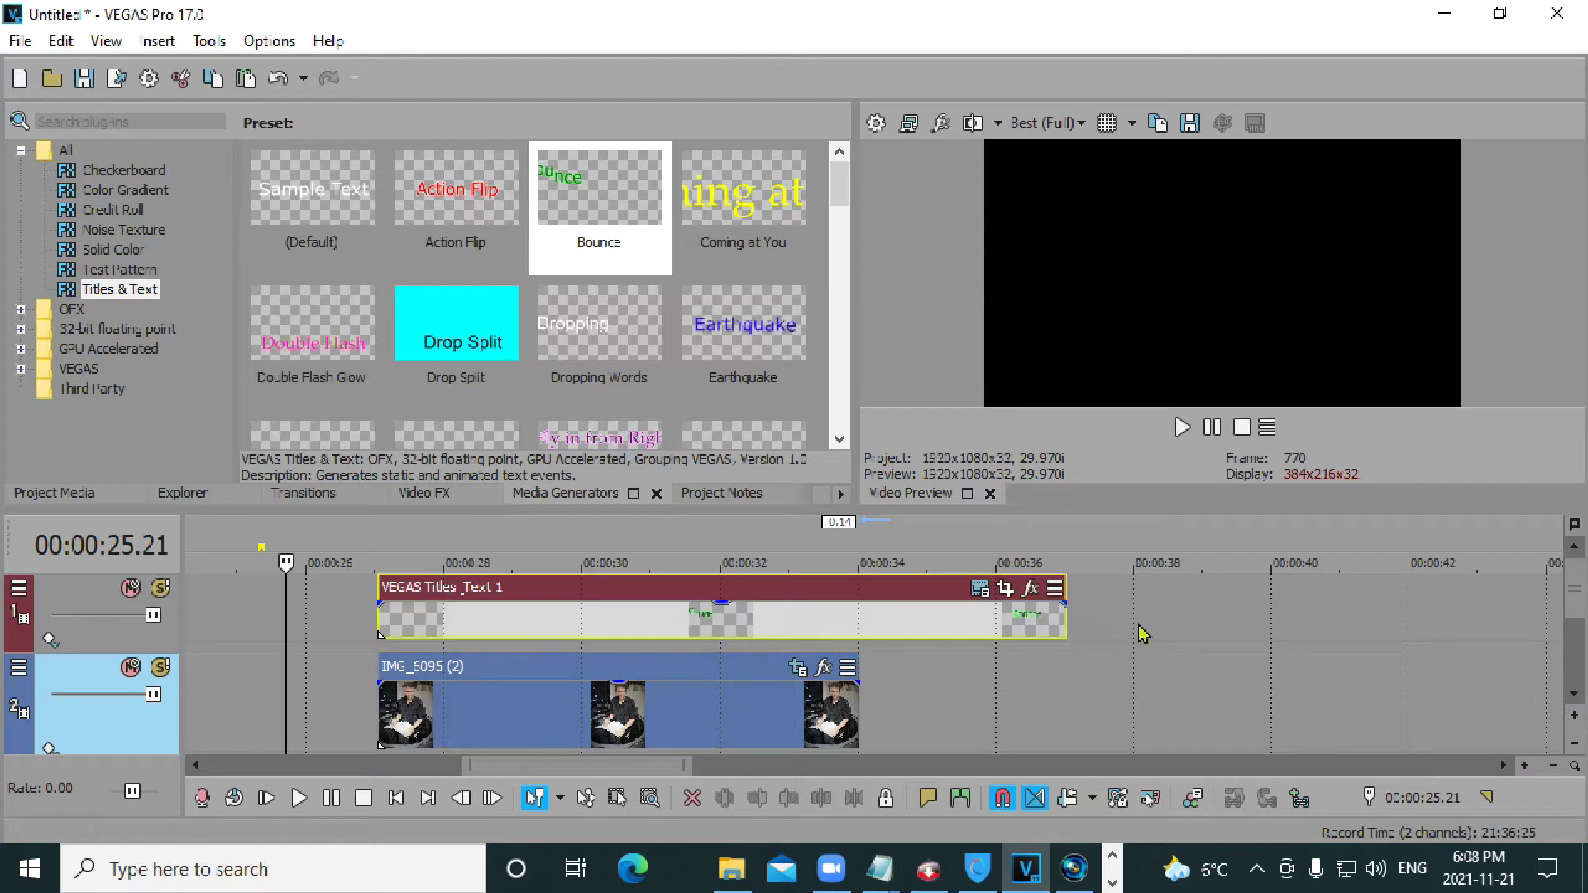
left_click_drag(1067, 638, 859, 634)
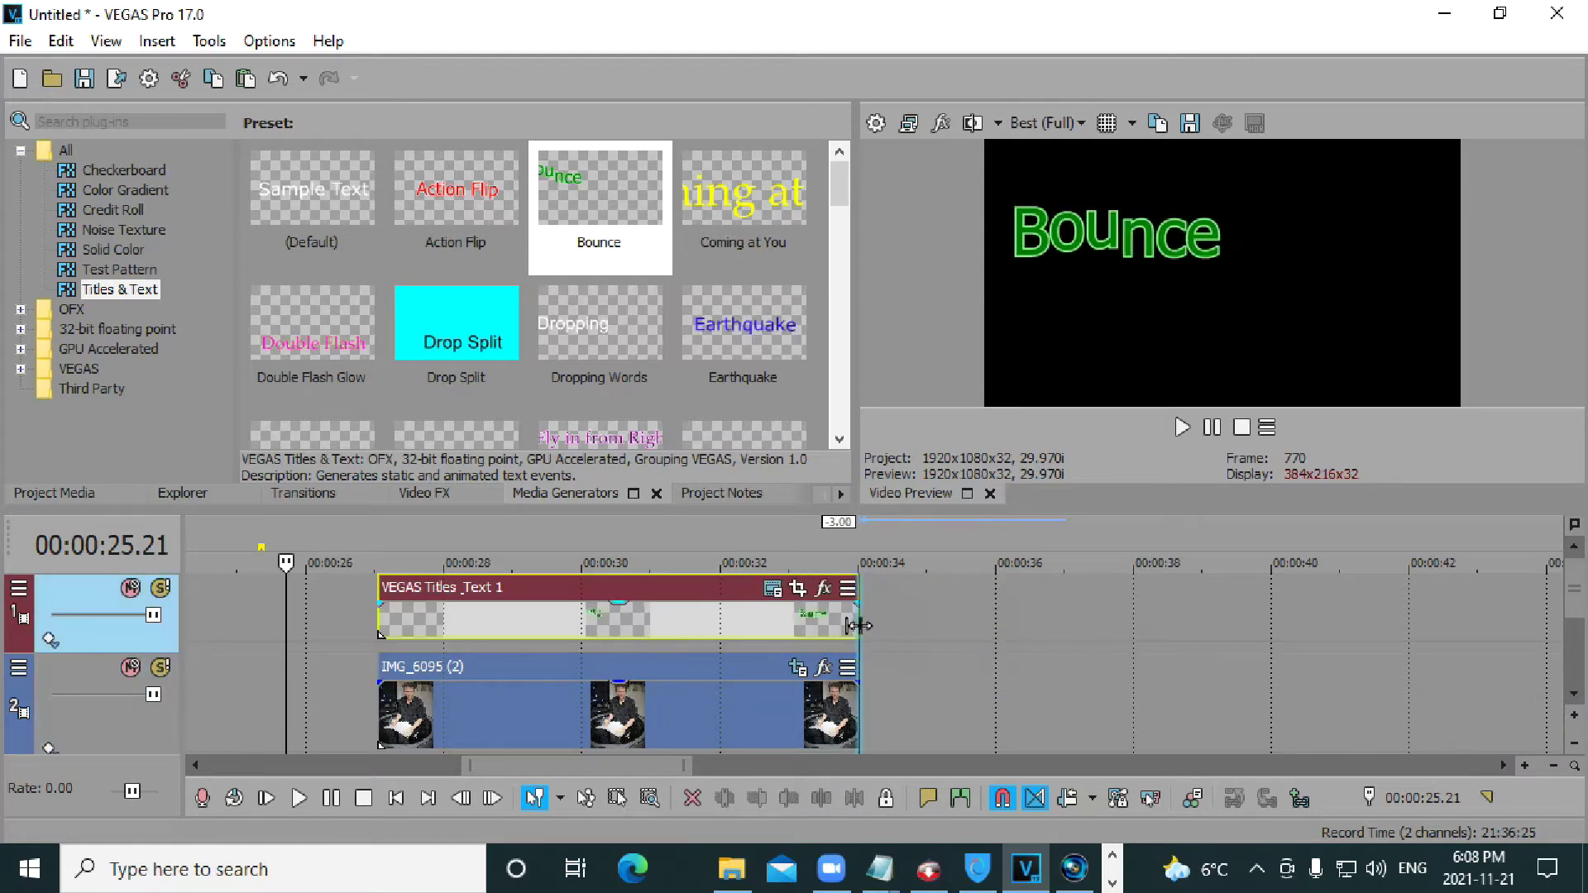
Preview the Bounce title playing over the photo.
left_click(418, 630)
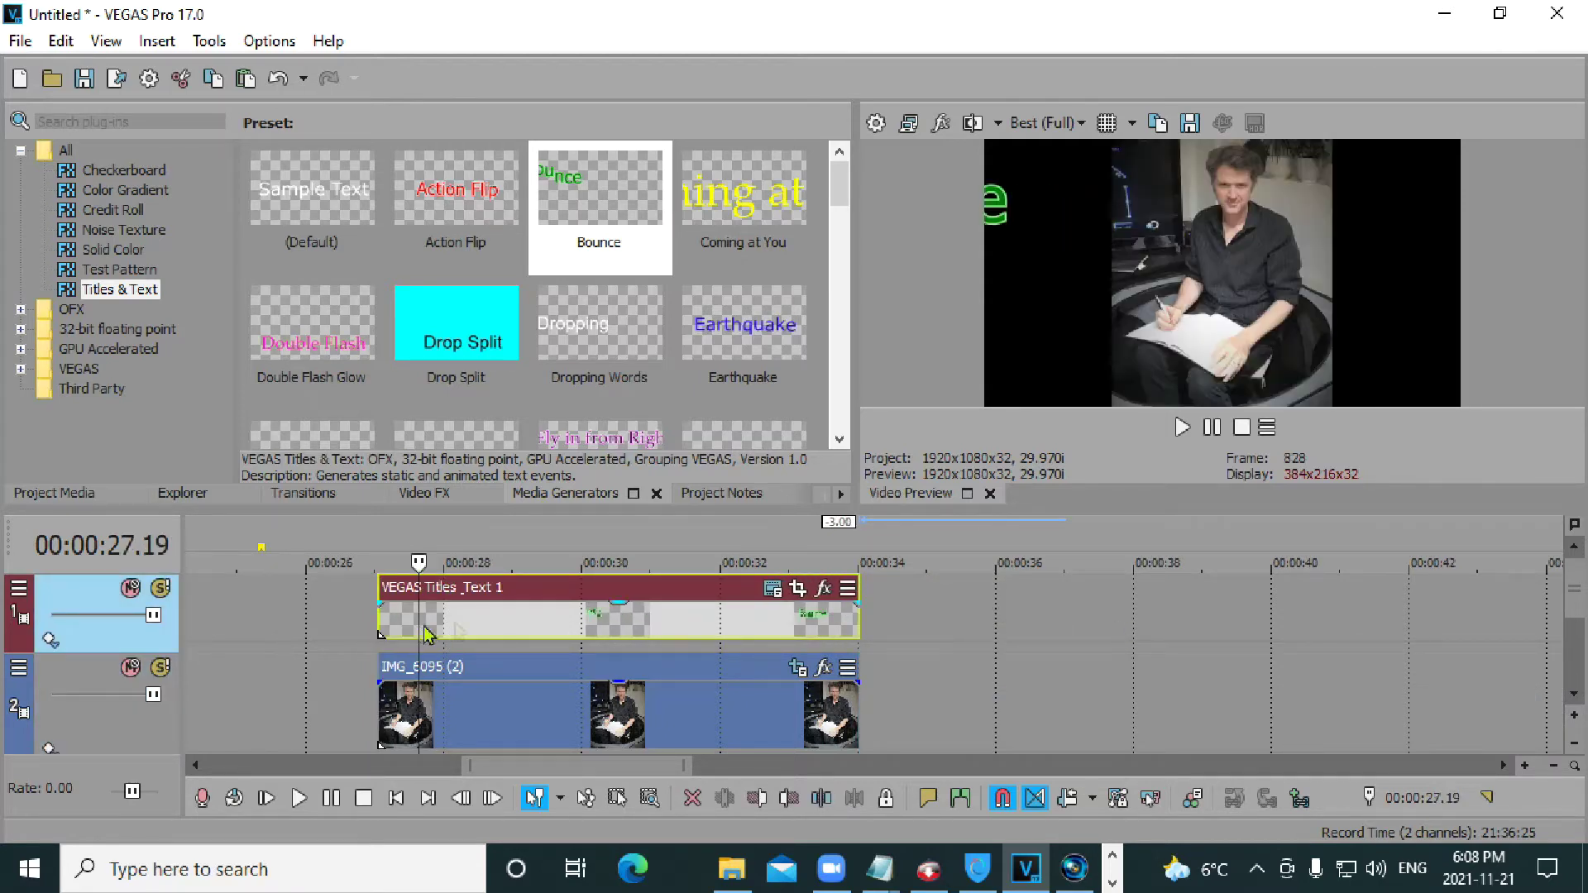
left_click(299, 798)
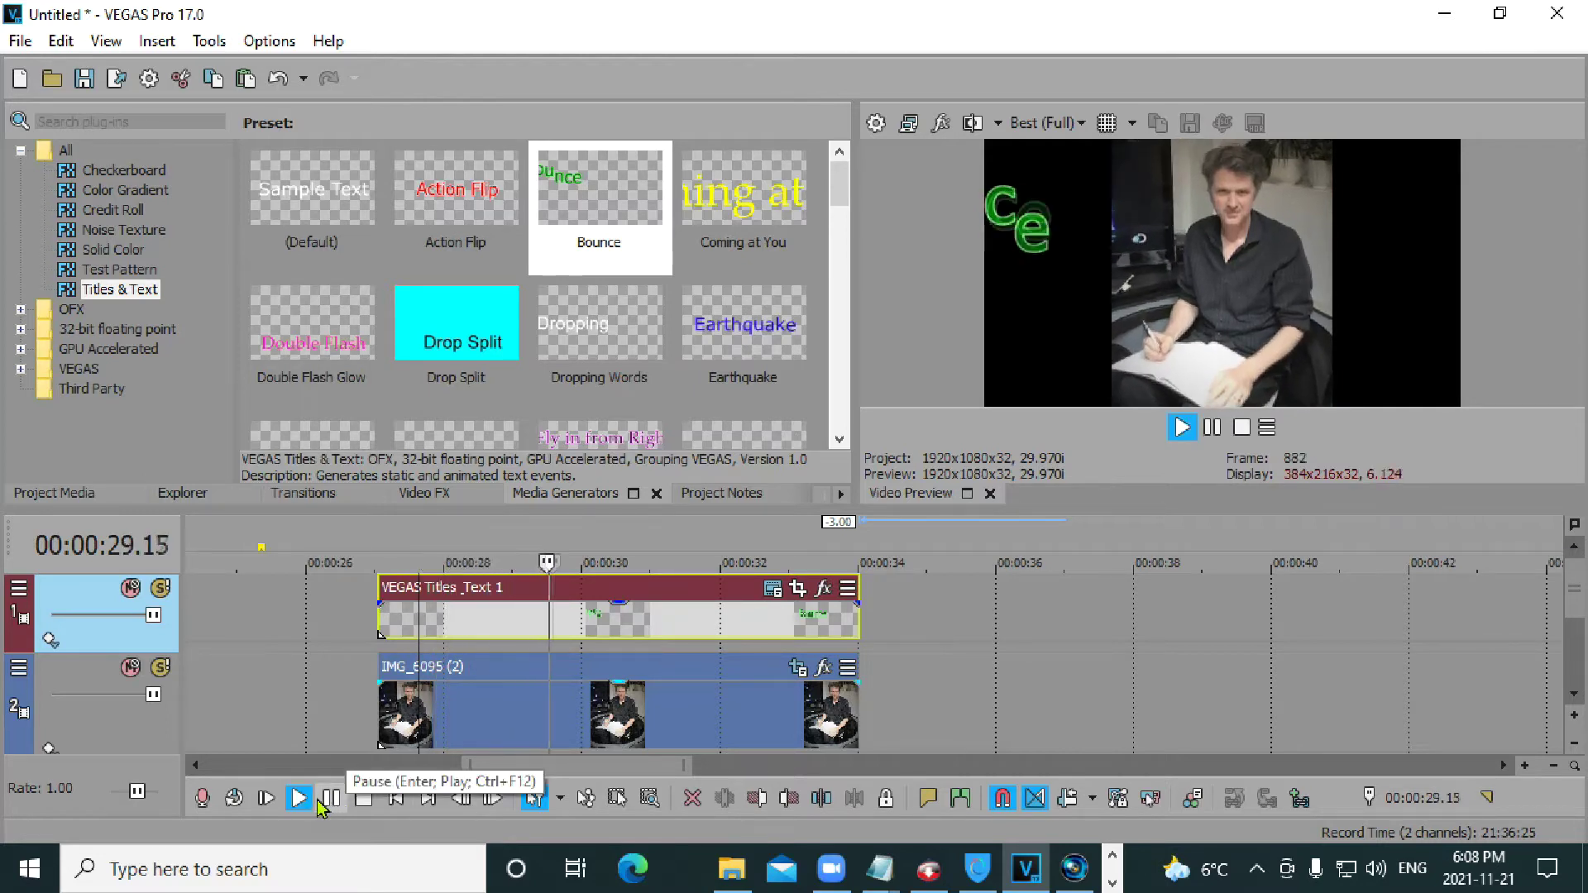
left_click(323, 801)
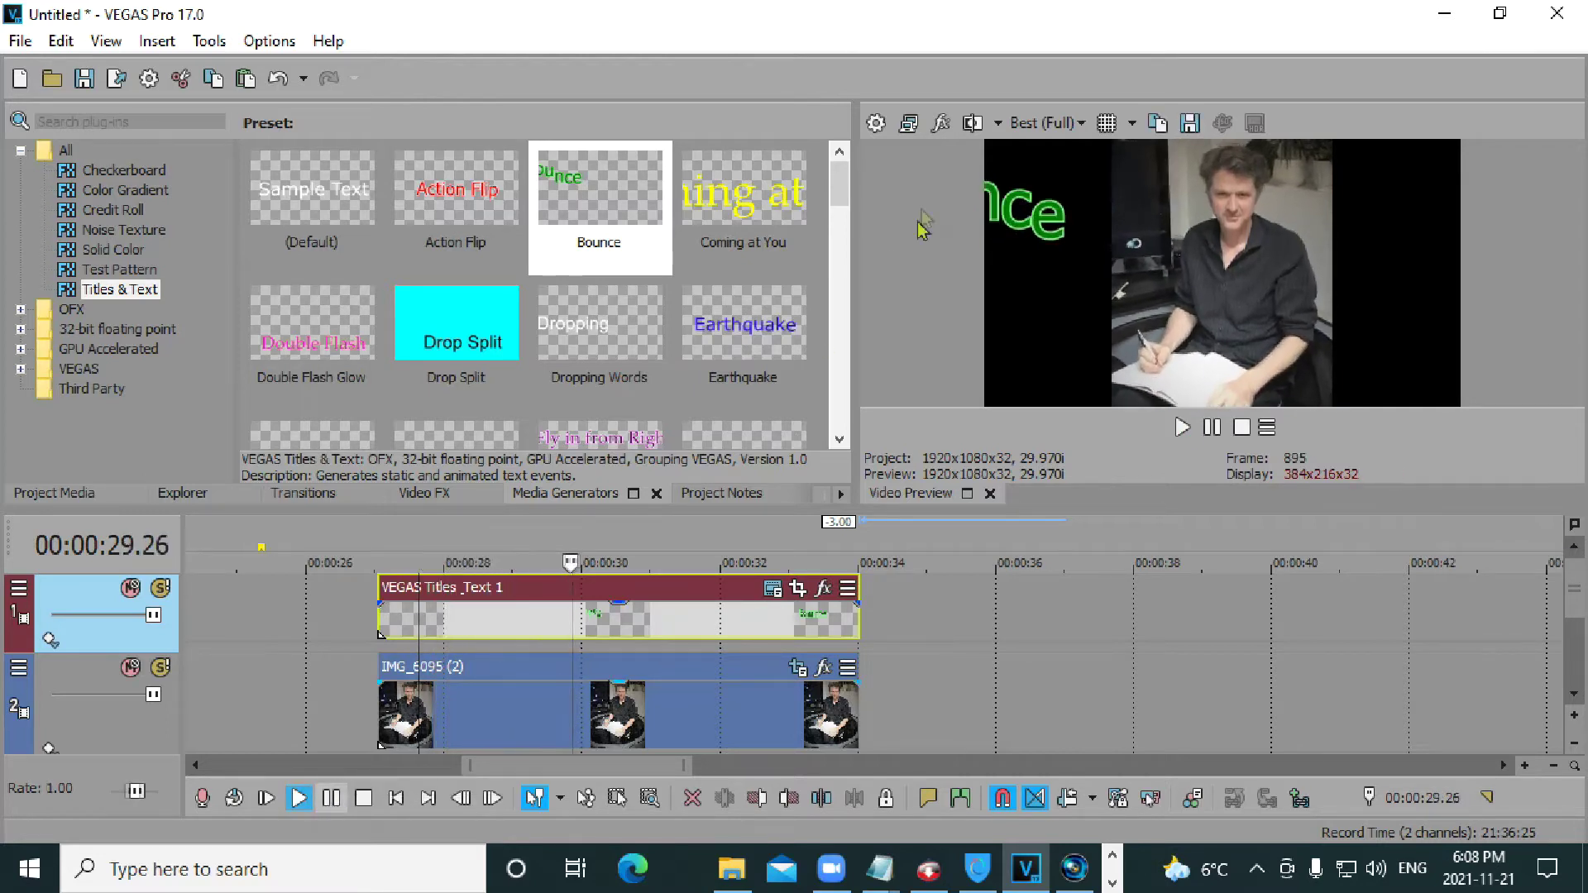
Set the preview quality to Draft (Half).
left_click(1054, 125)
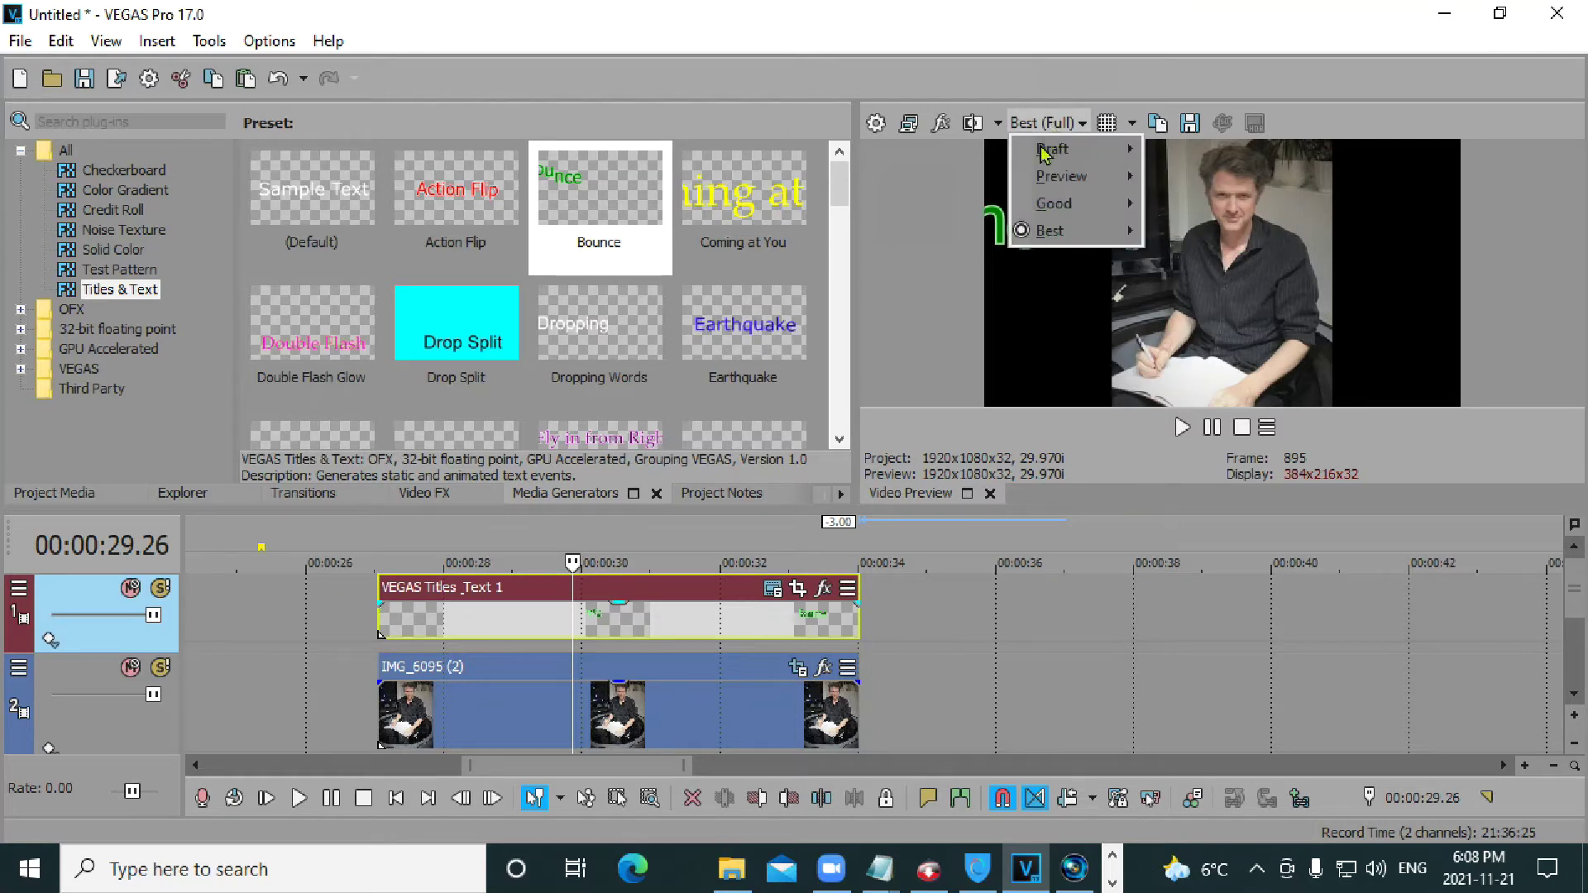
mouse_move(1046, 153)
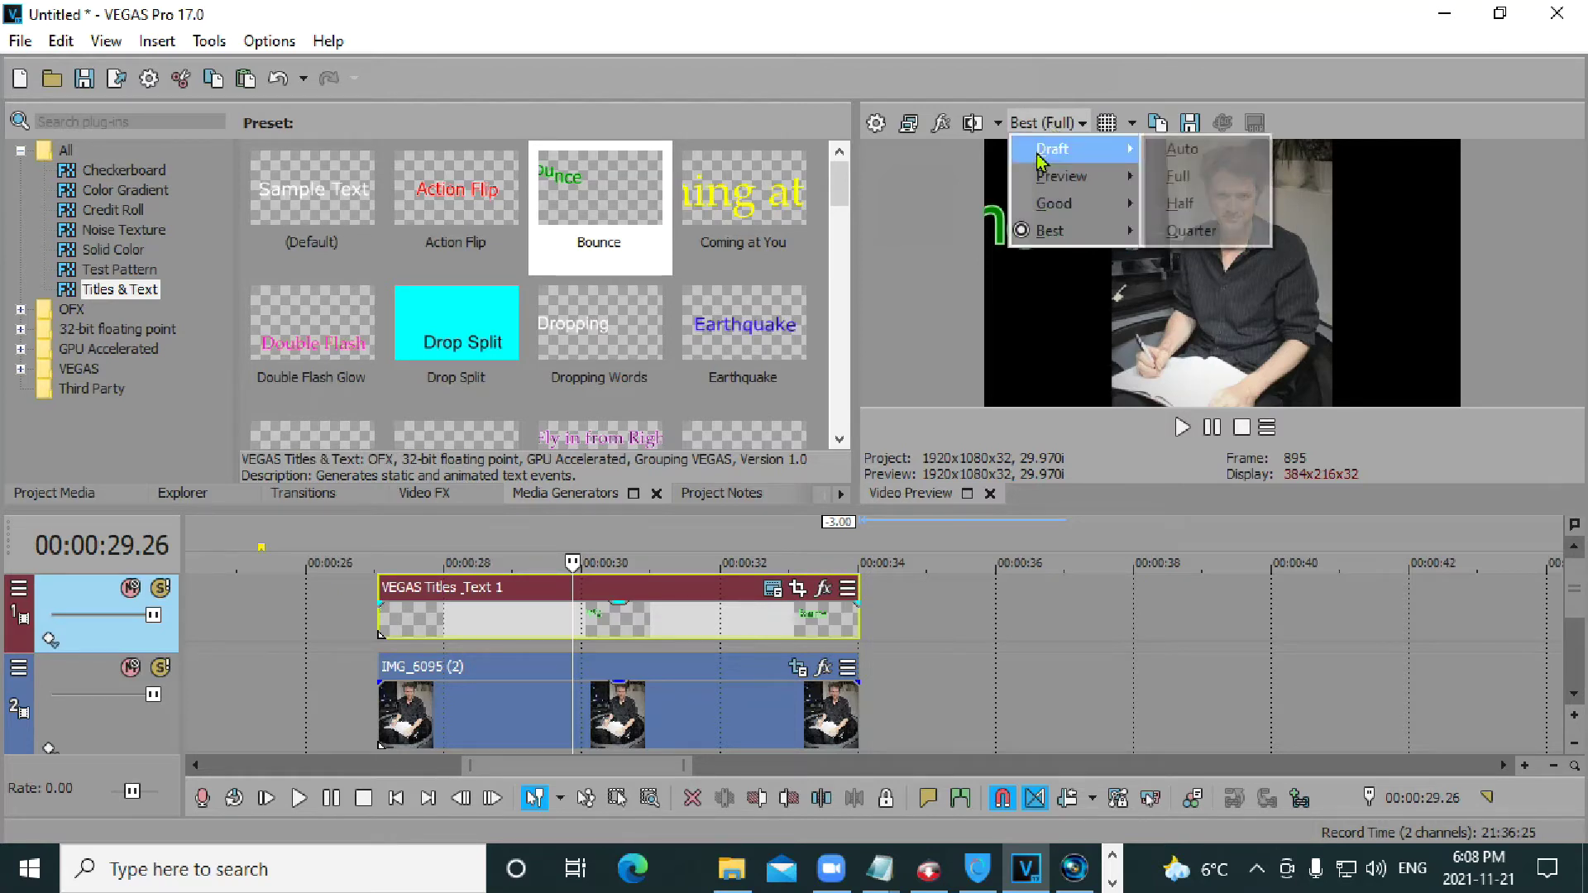
left_click(1178, 213)
Play the Bounce title over the photo from the event start.
left_click(381, 632)
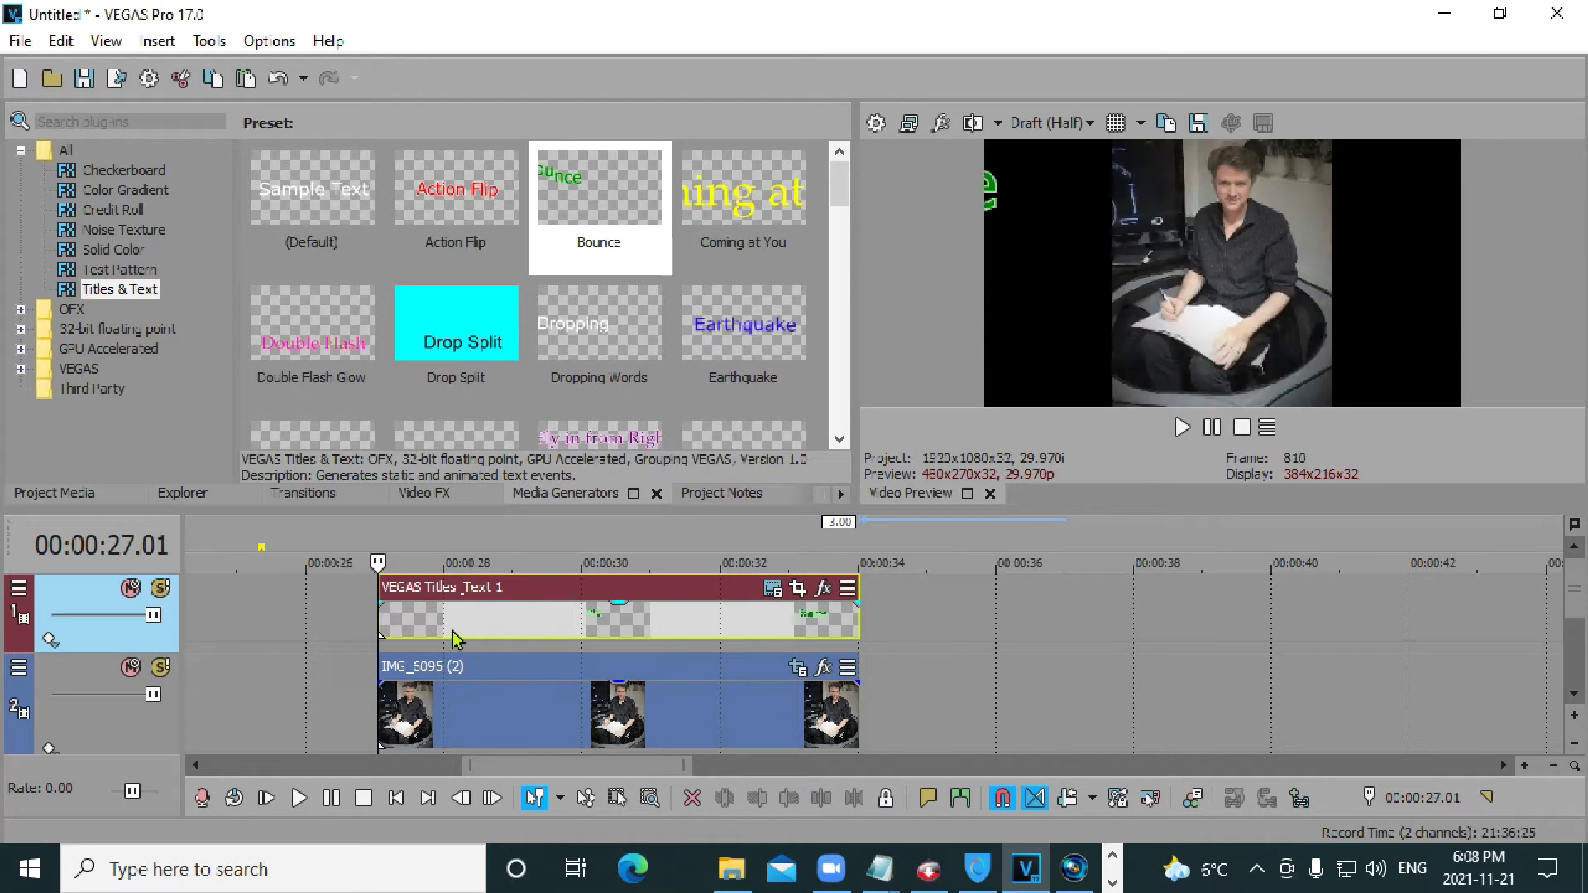
key("space")
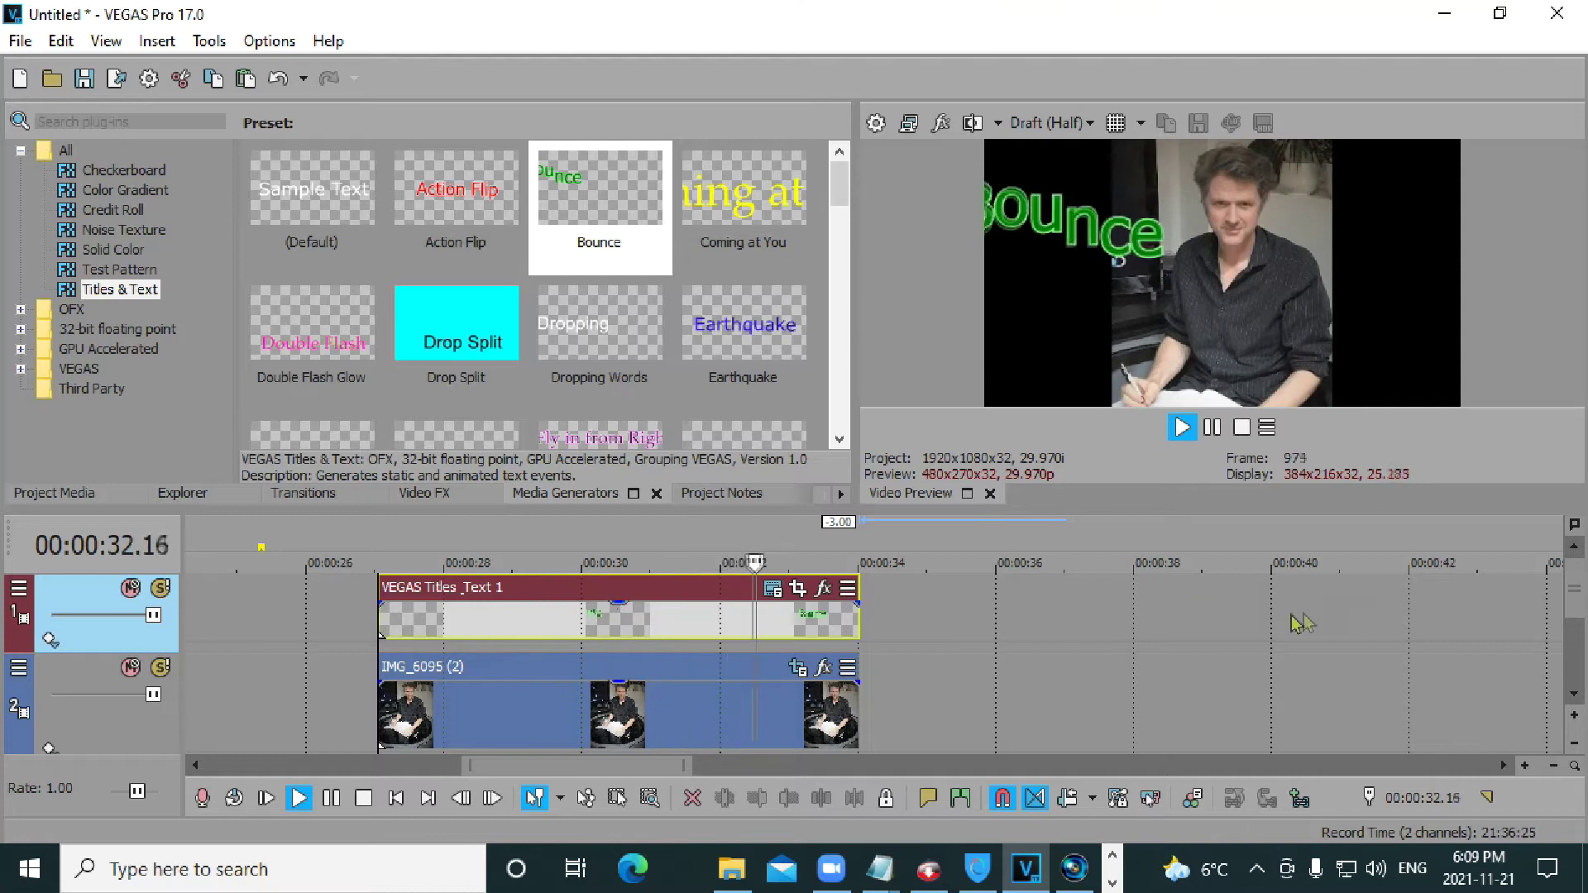
key("space")
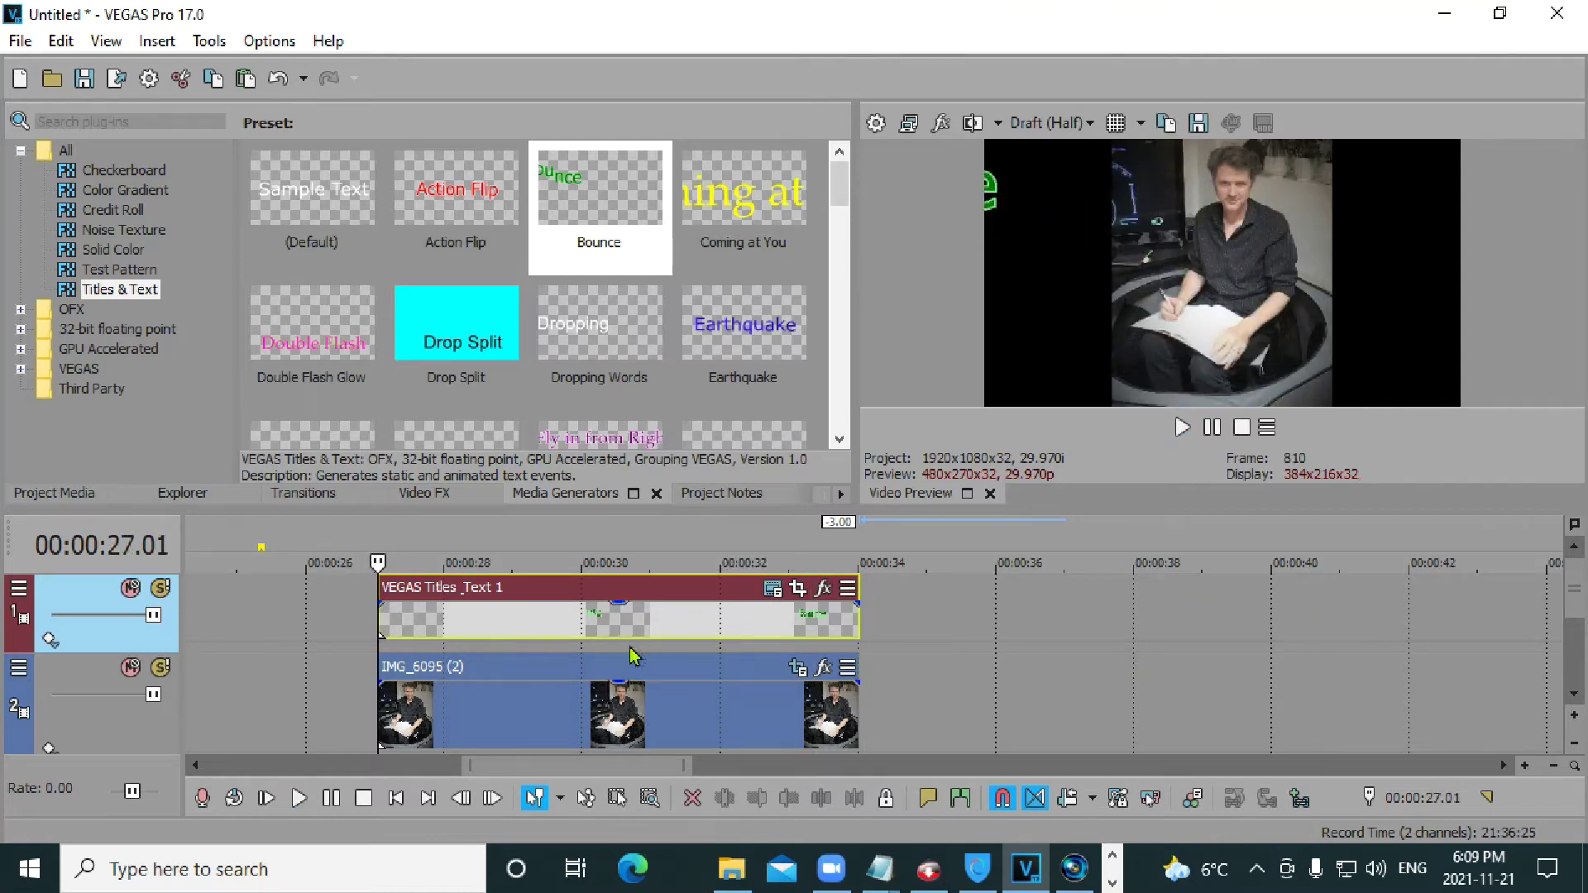
Replace 'Bounce' with 'How to do animated' and a second line 'Picture AND TEXT'.
right_click(488, 637)
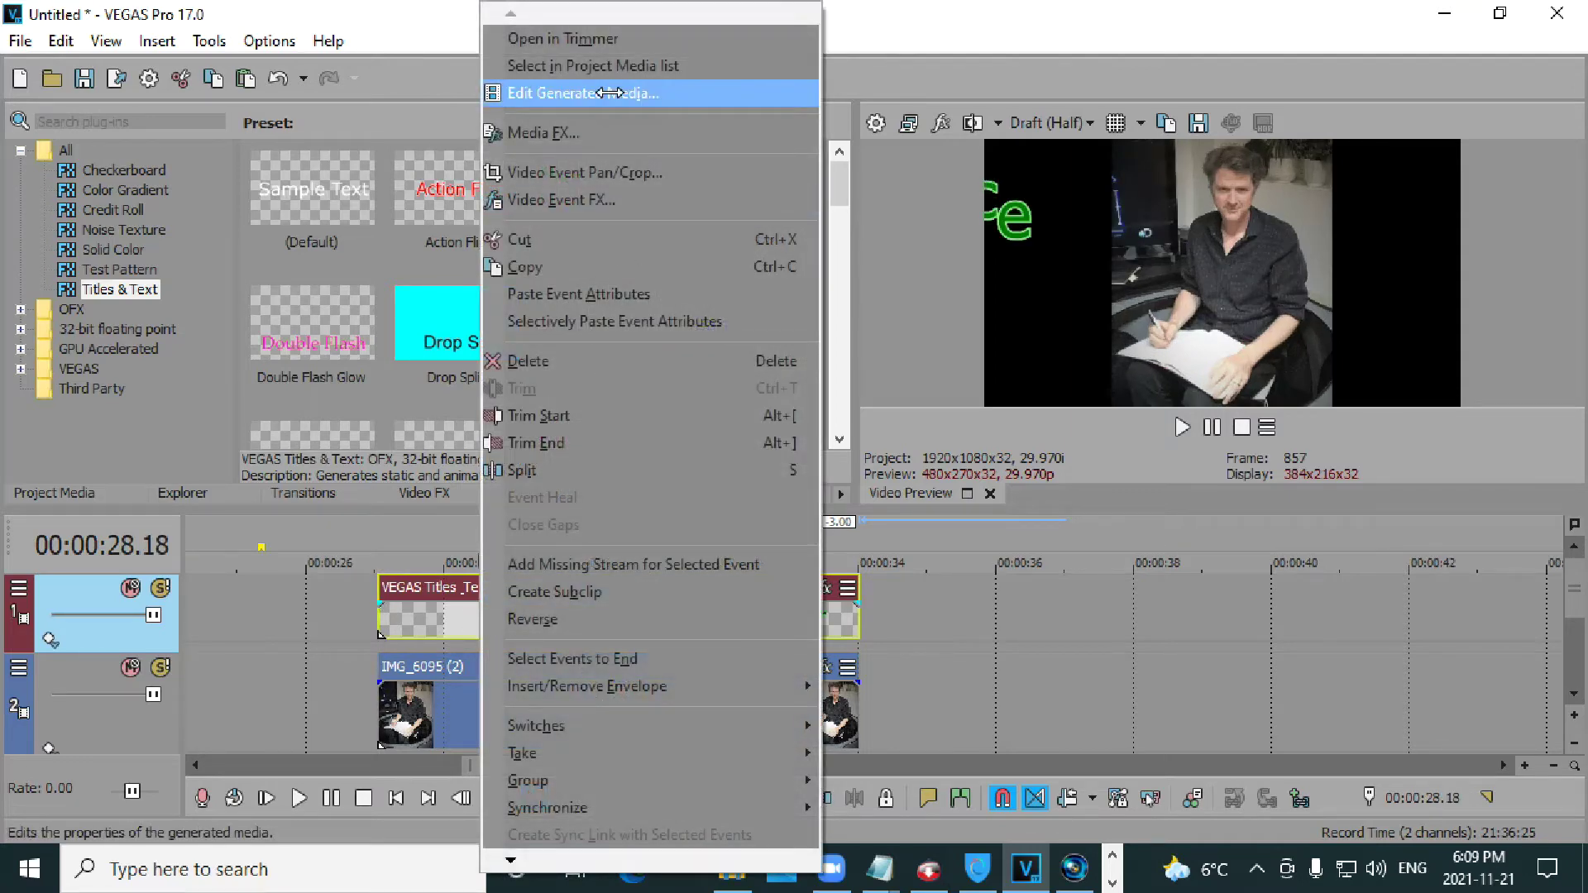
right_click(431, 626)
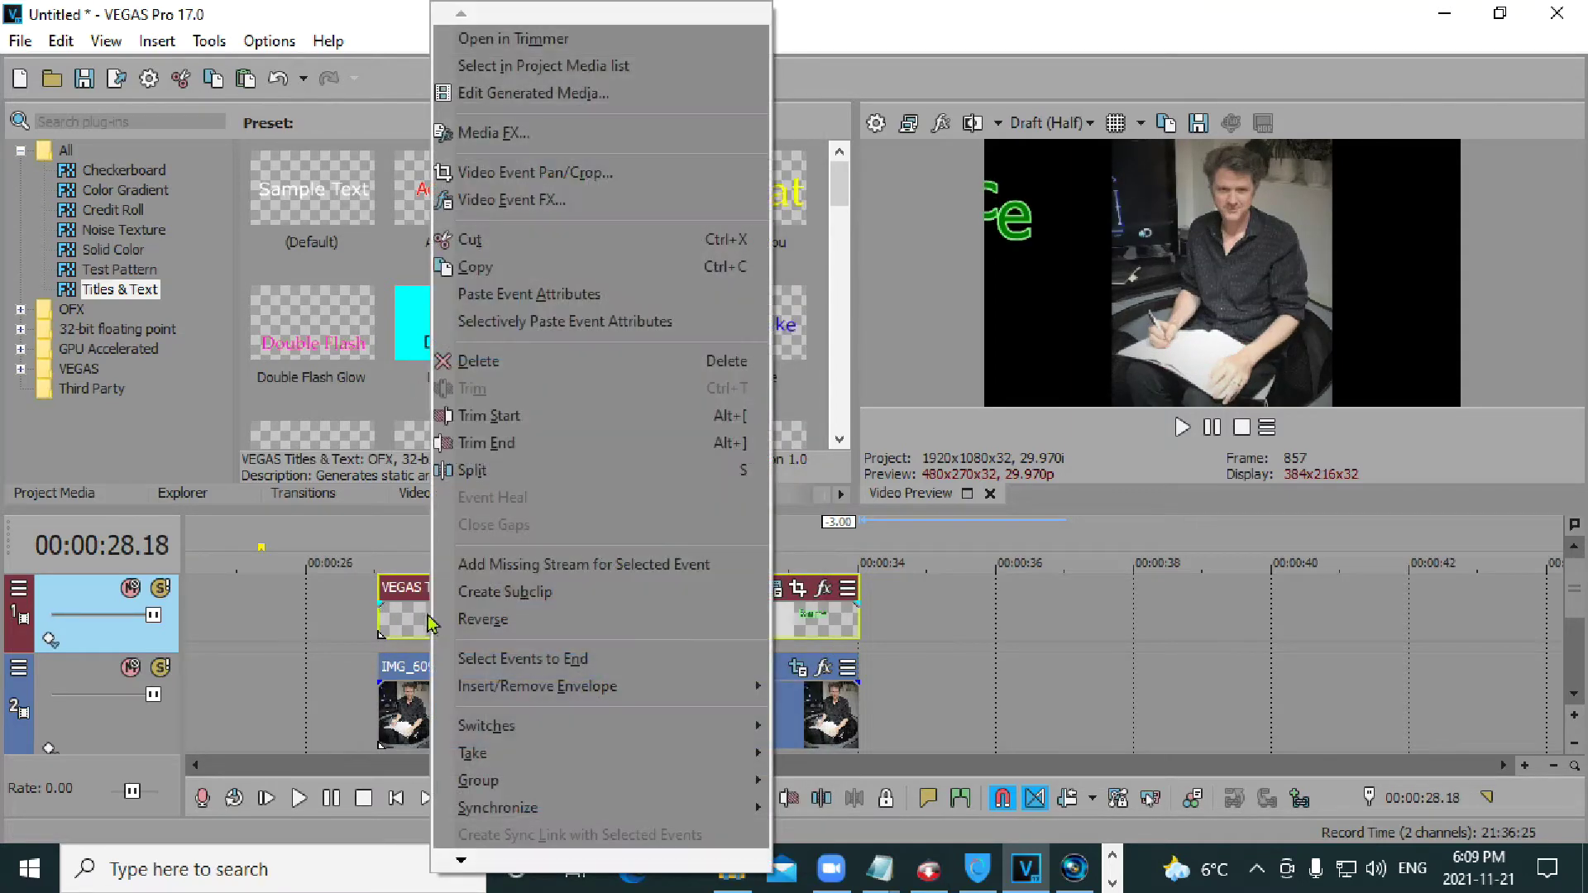
left_click(500, 93)
double_click(105, 387)
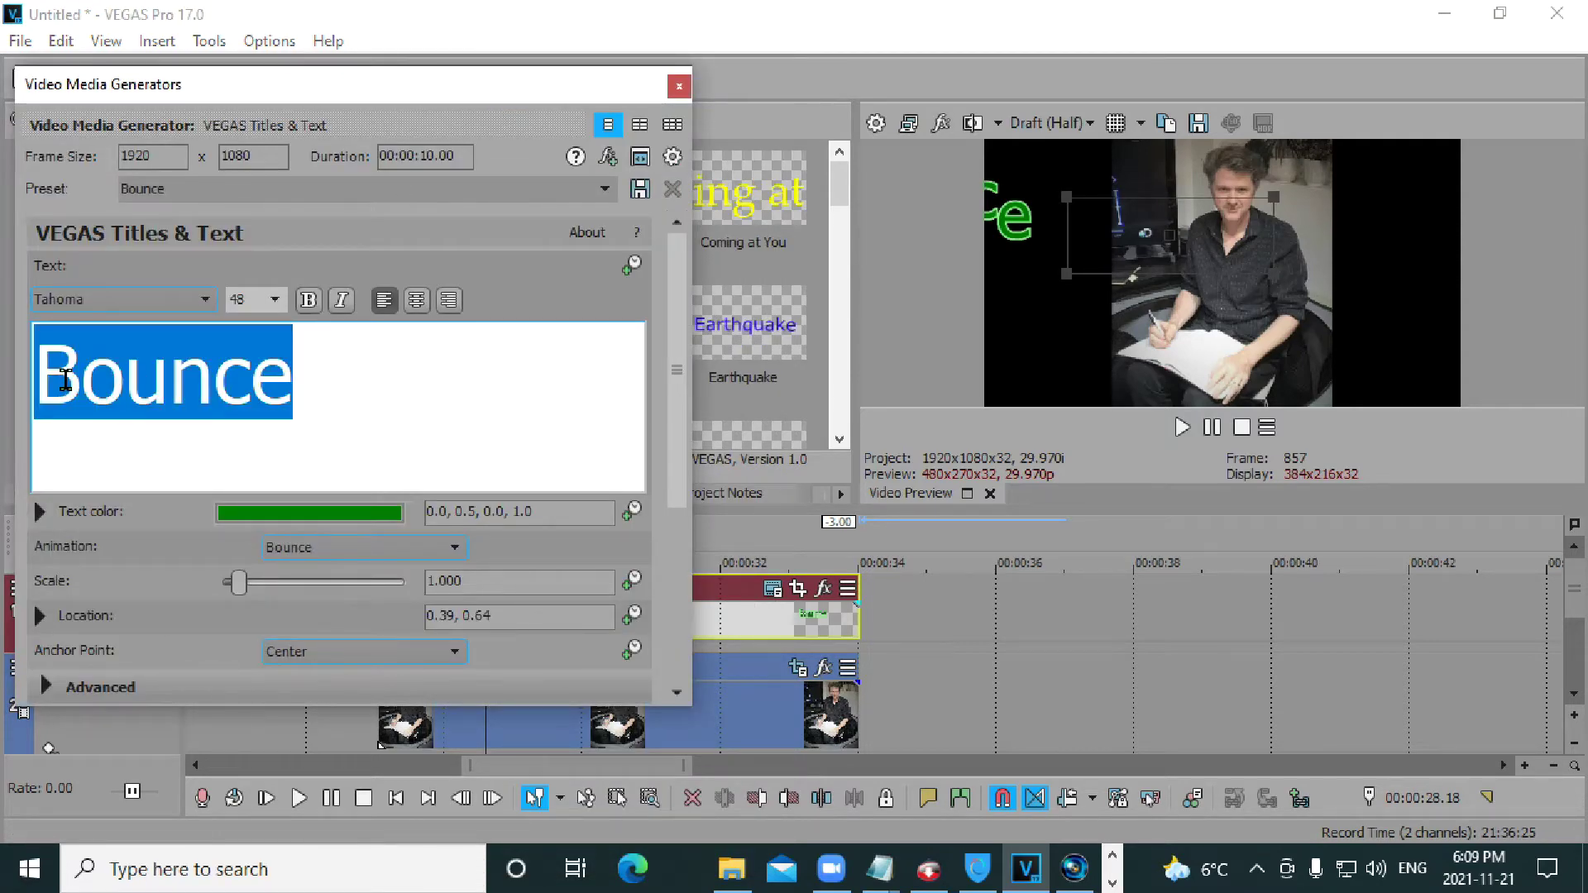
type("How to do")
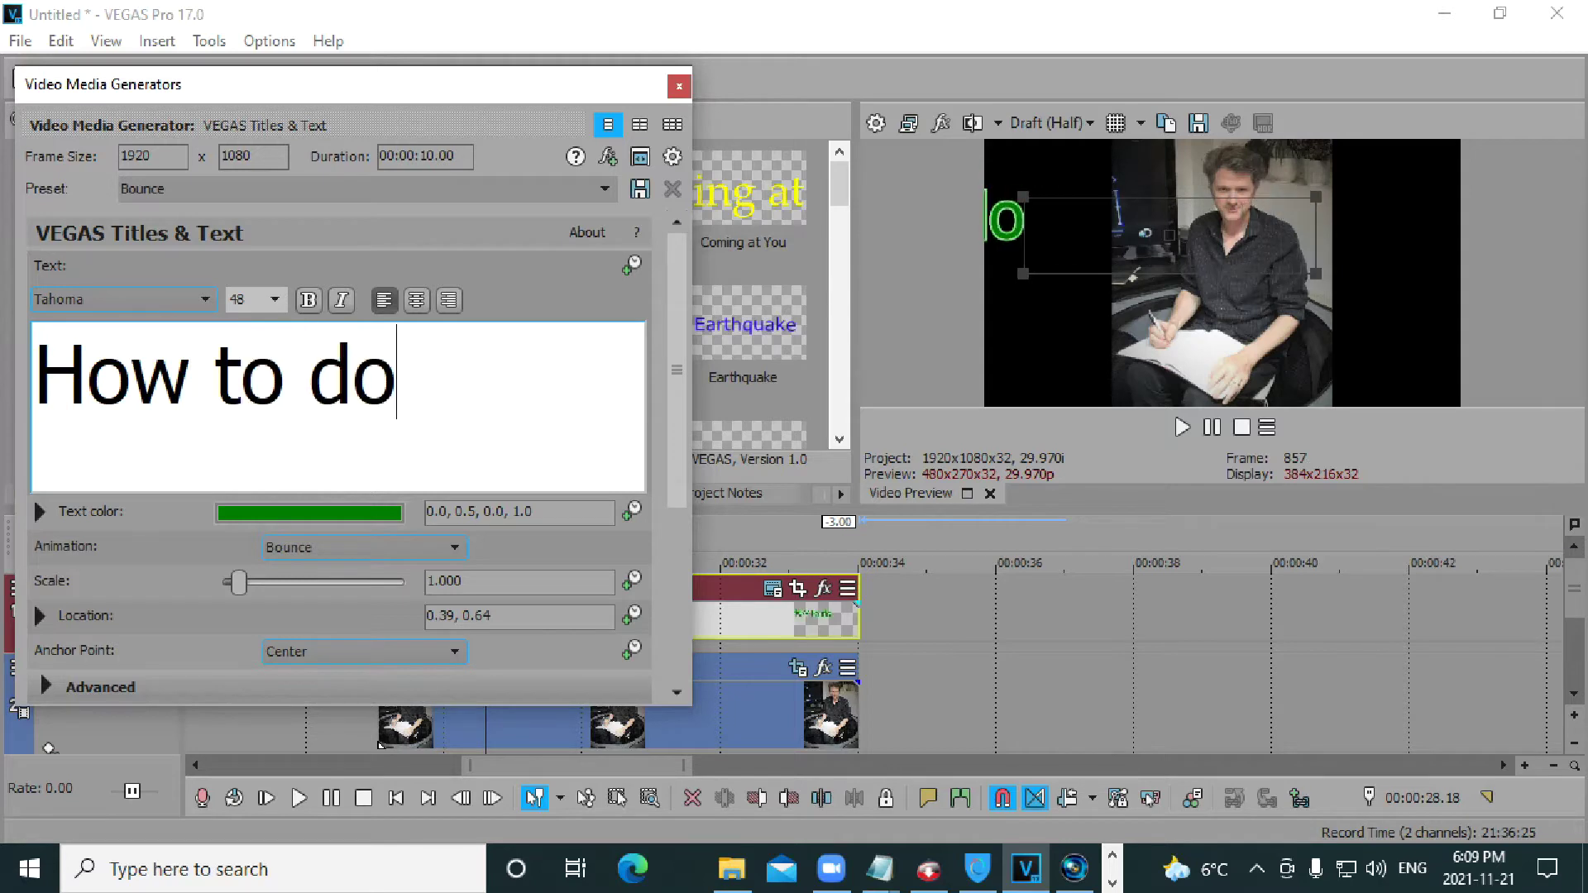
type(" animated")
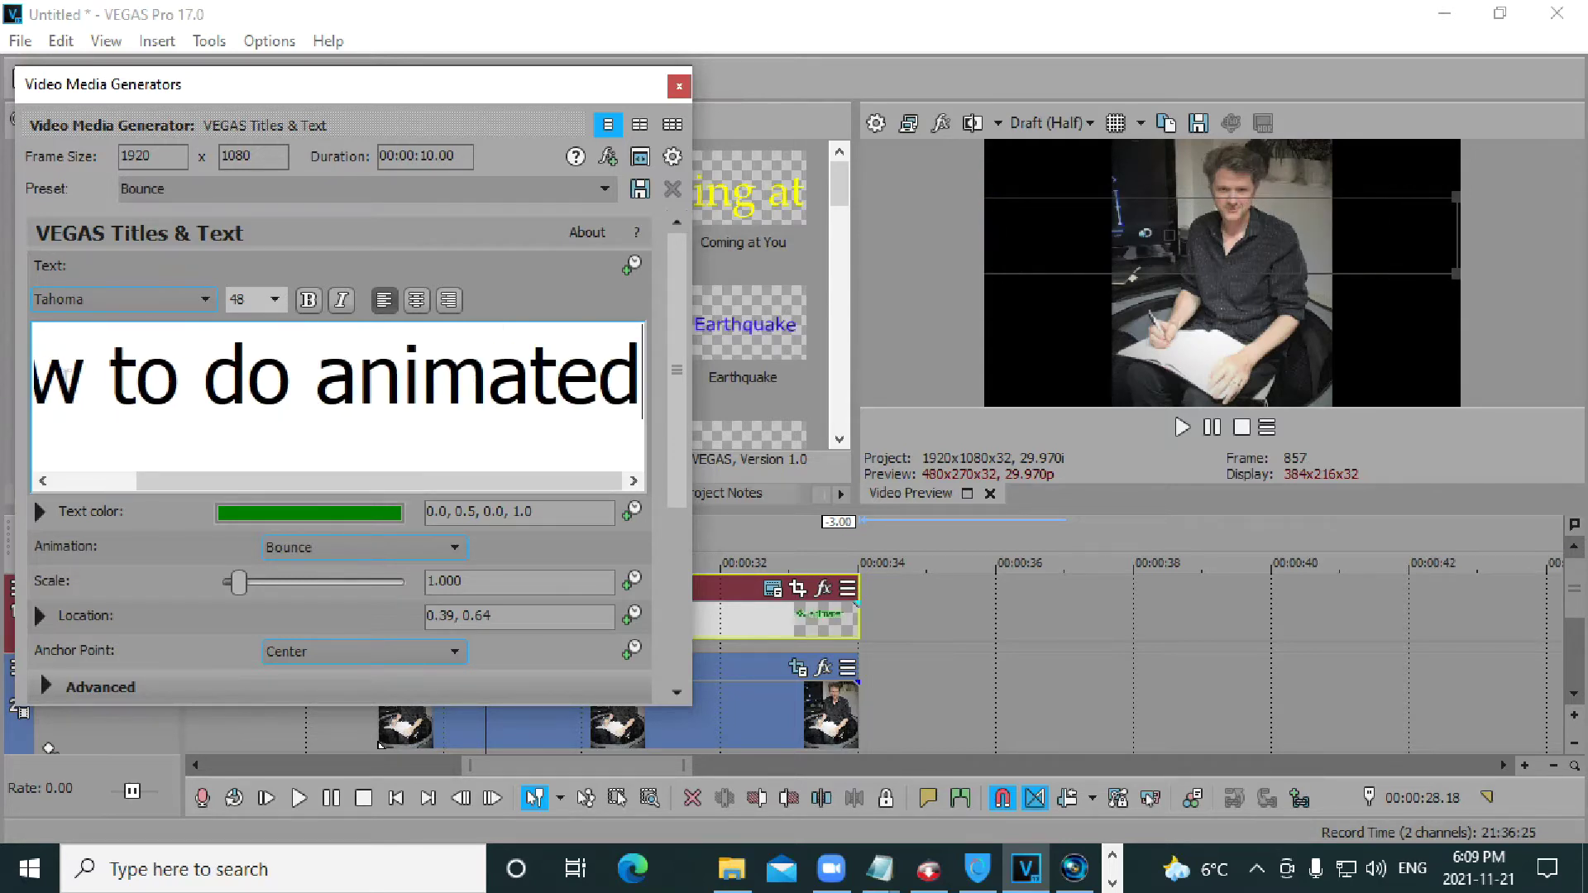
key("Return")
type("Pictur")
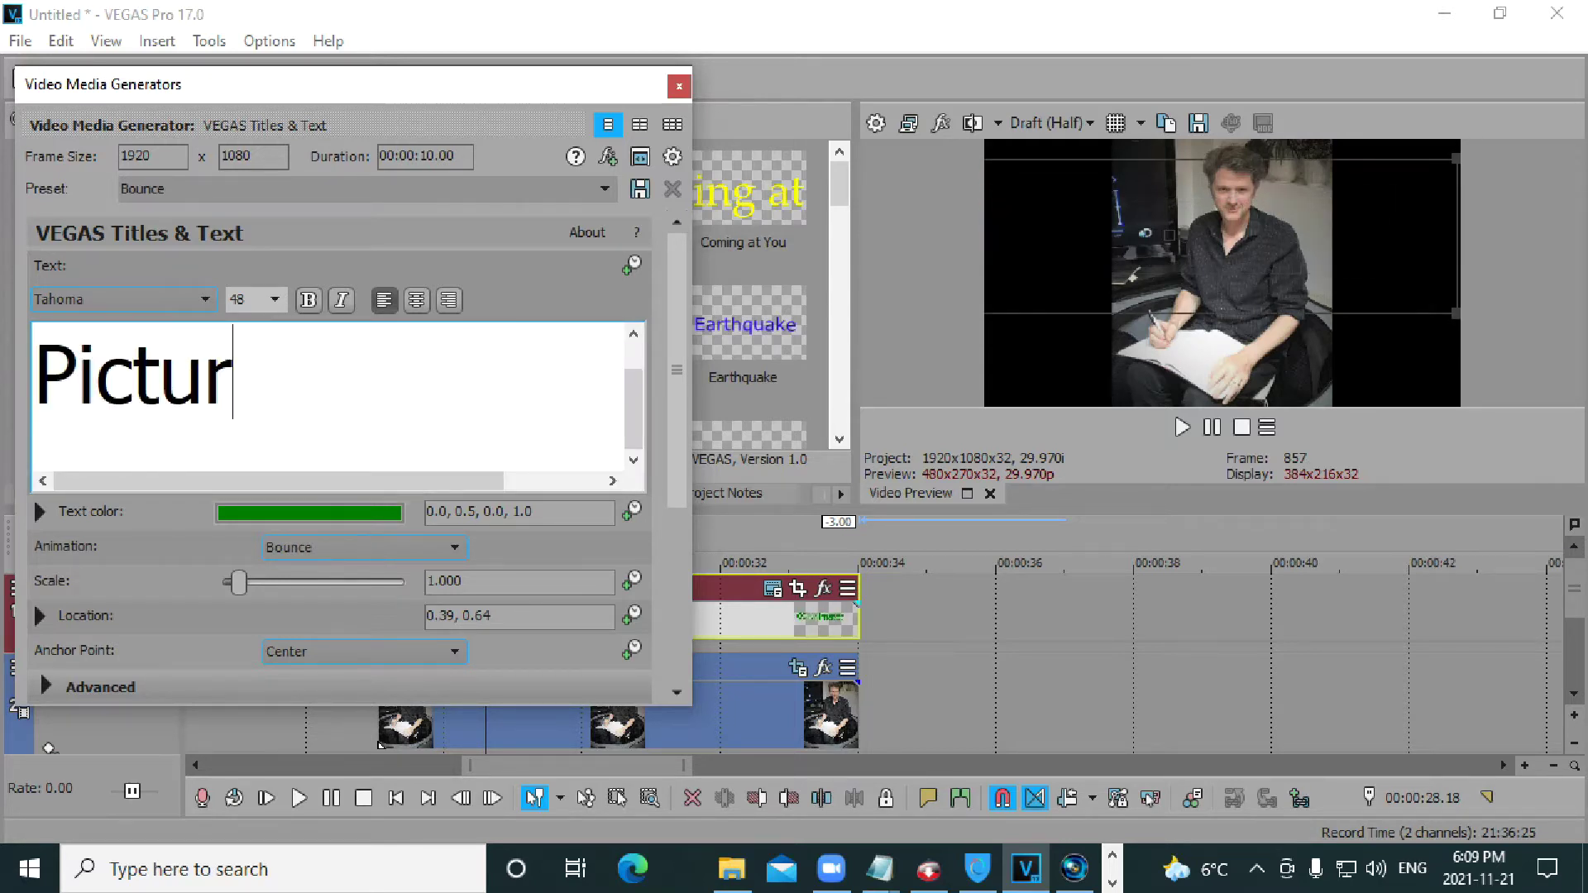
type("e AND TE")
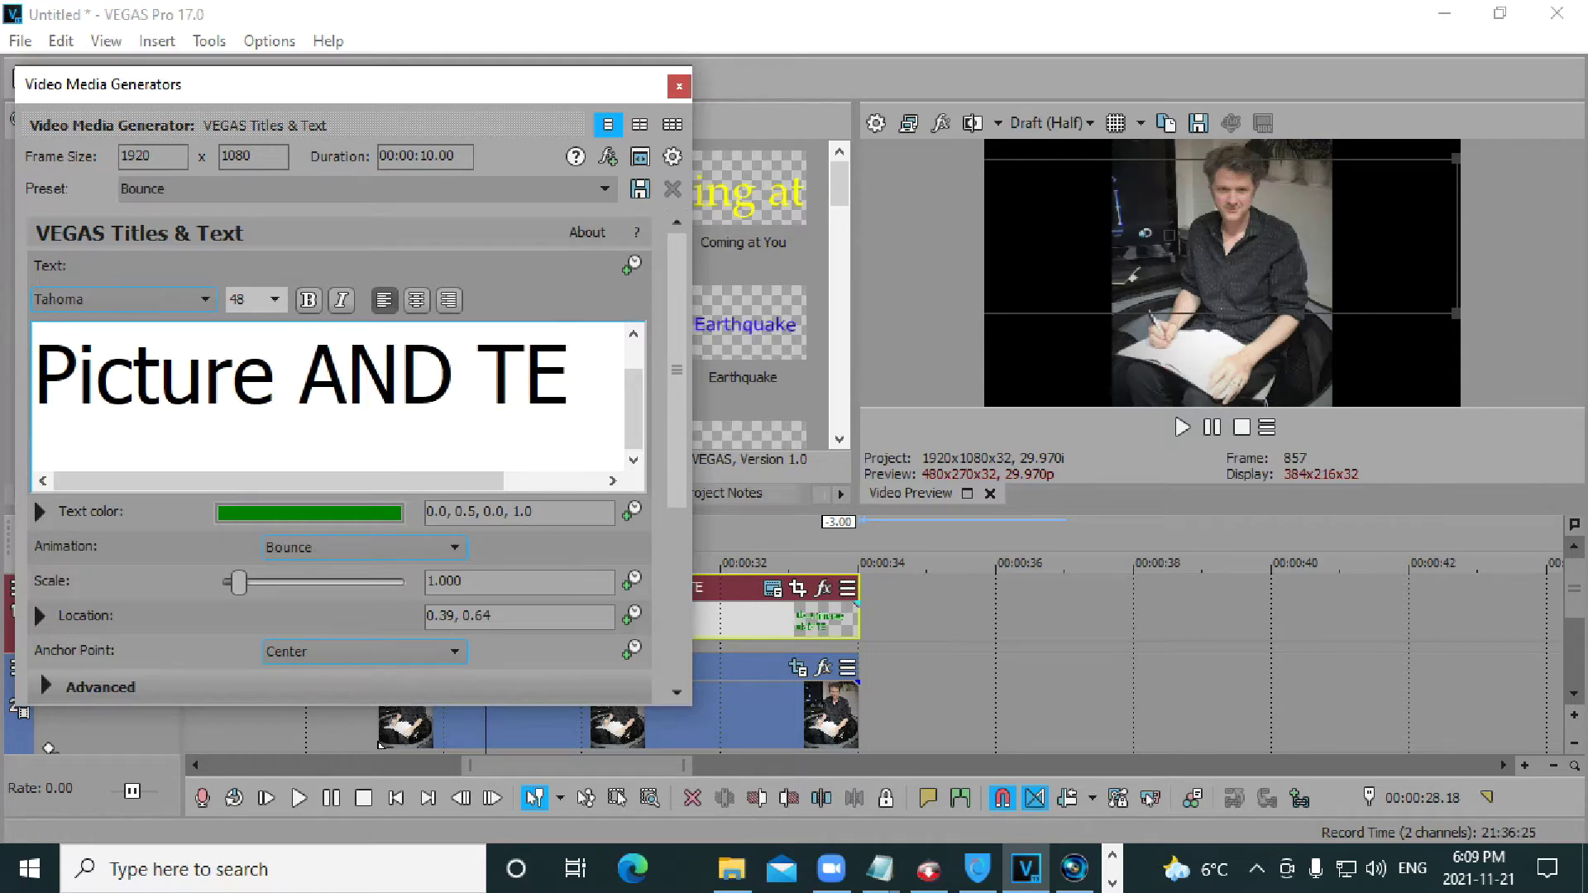
type("XT")
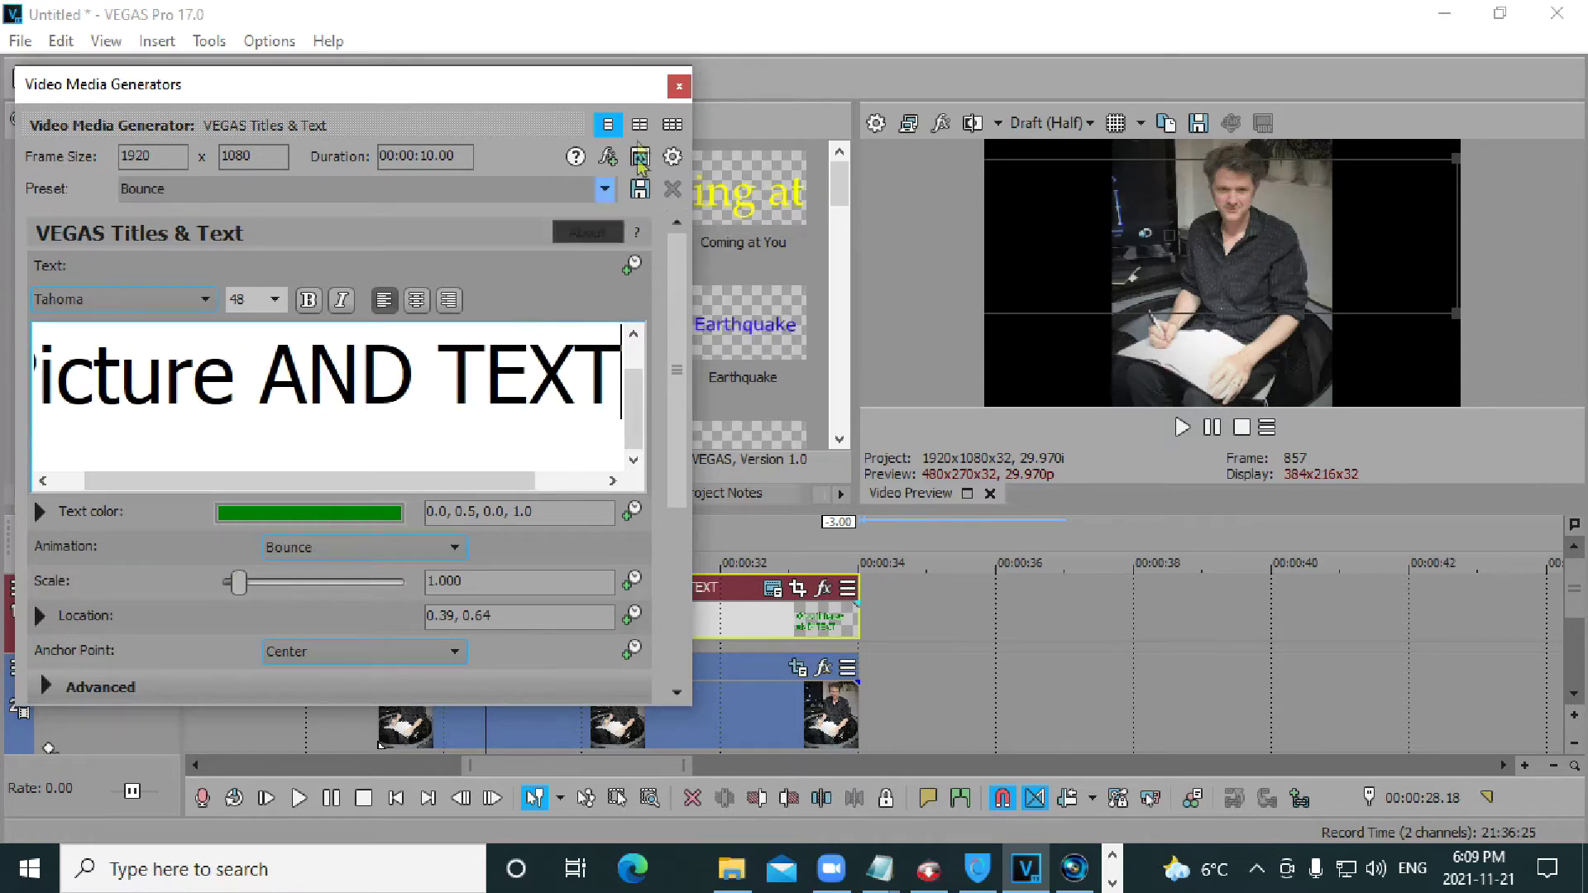
left_click(678, 85)
Play the edited title, then extend the title and photo clips to end together near 36 seconds.
left_click(380, 626)
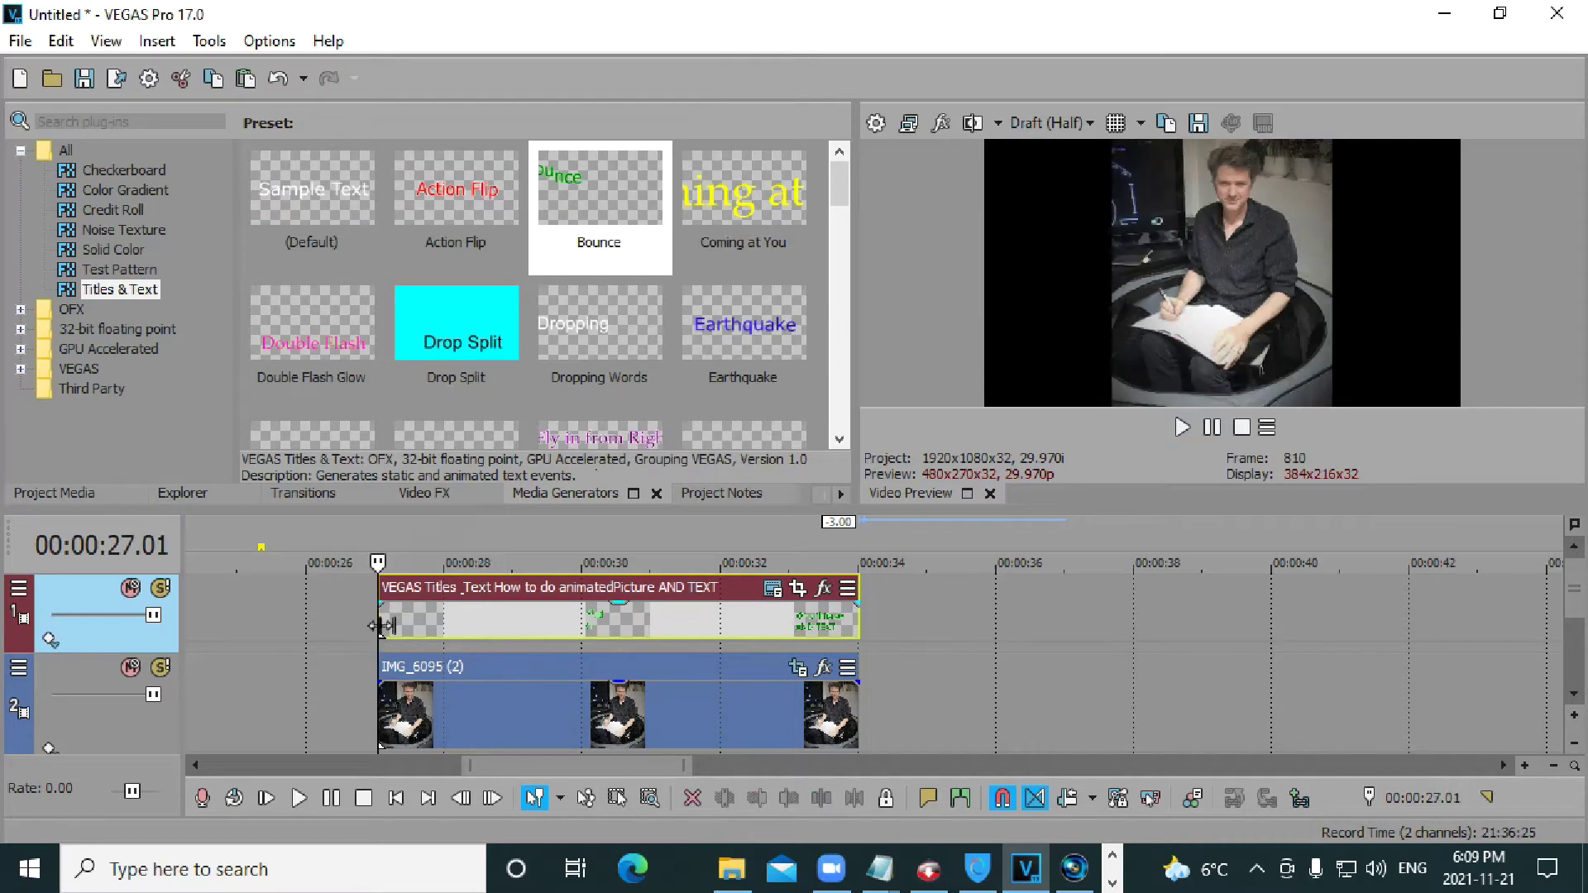
key("space")
left_click_drag(856, 618, 1067, 626)
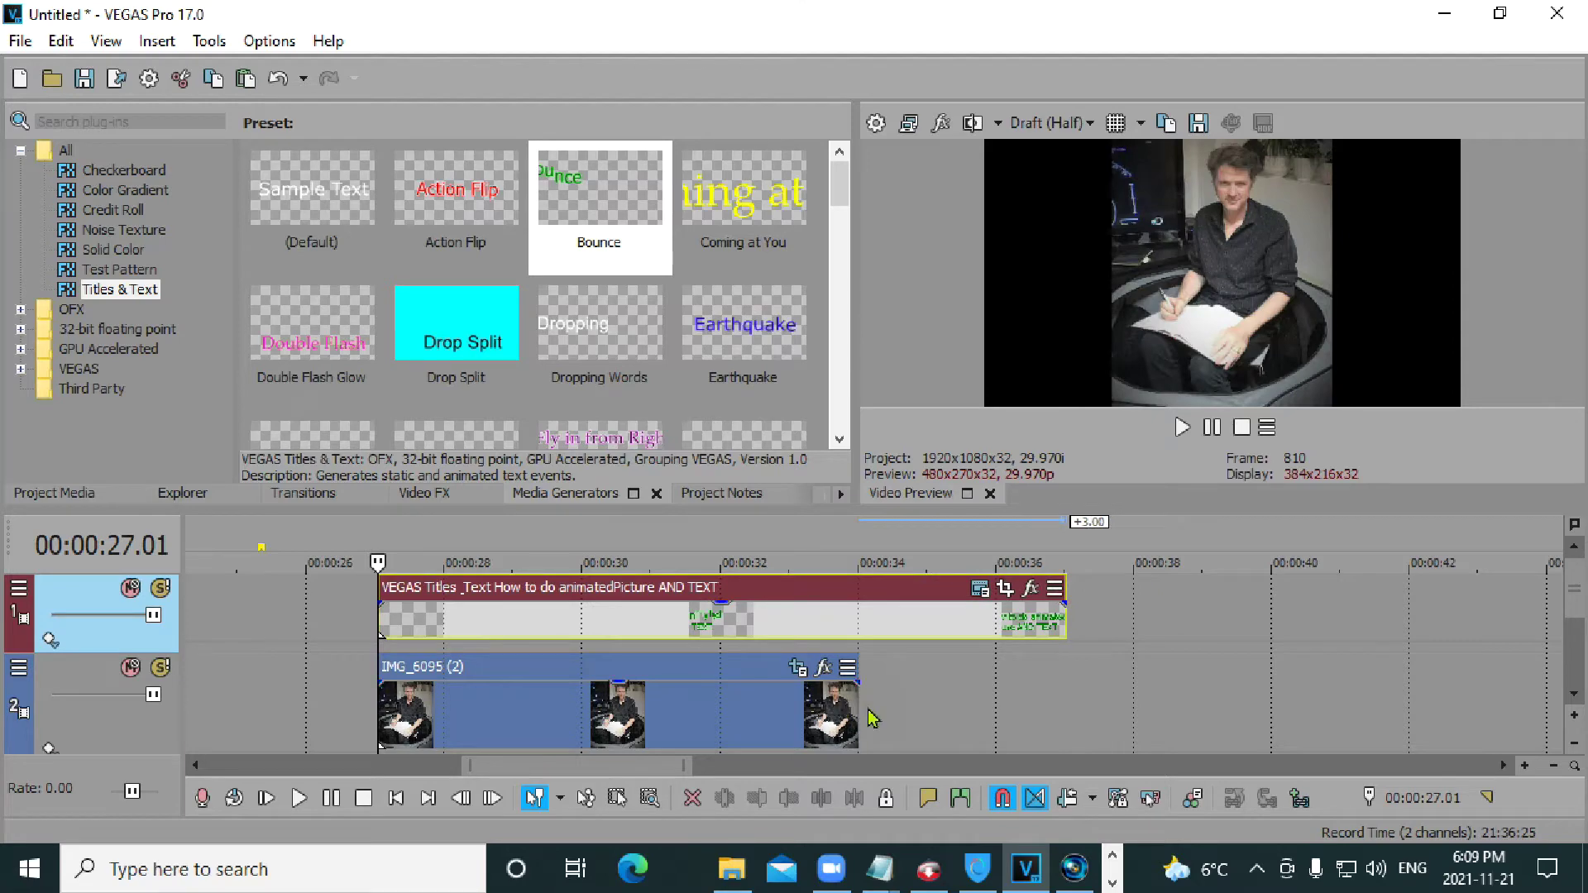
left_click_drag(856, 705, 1065, 707)
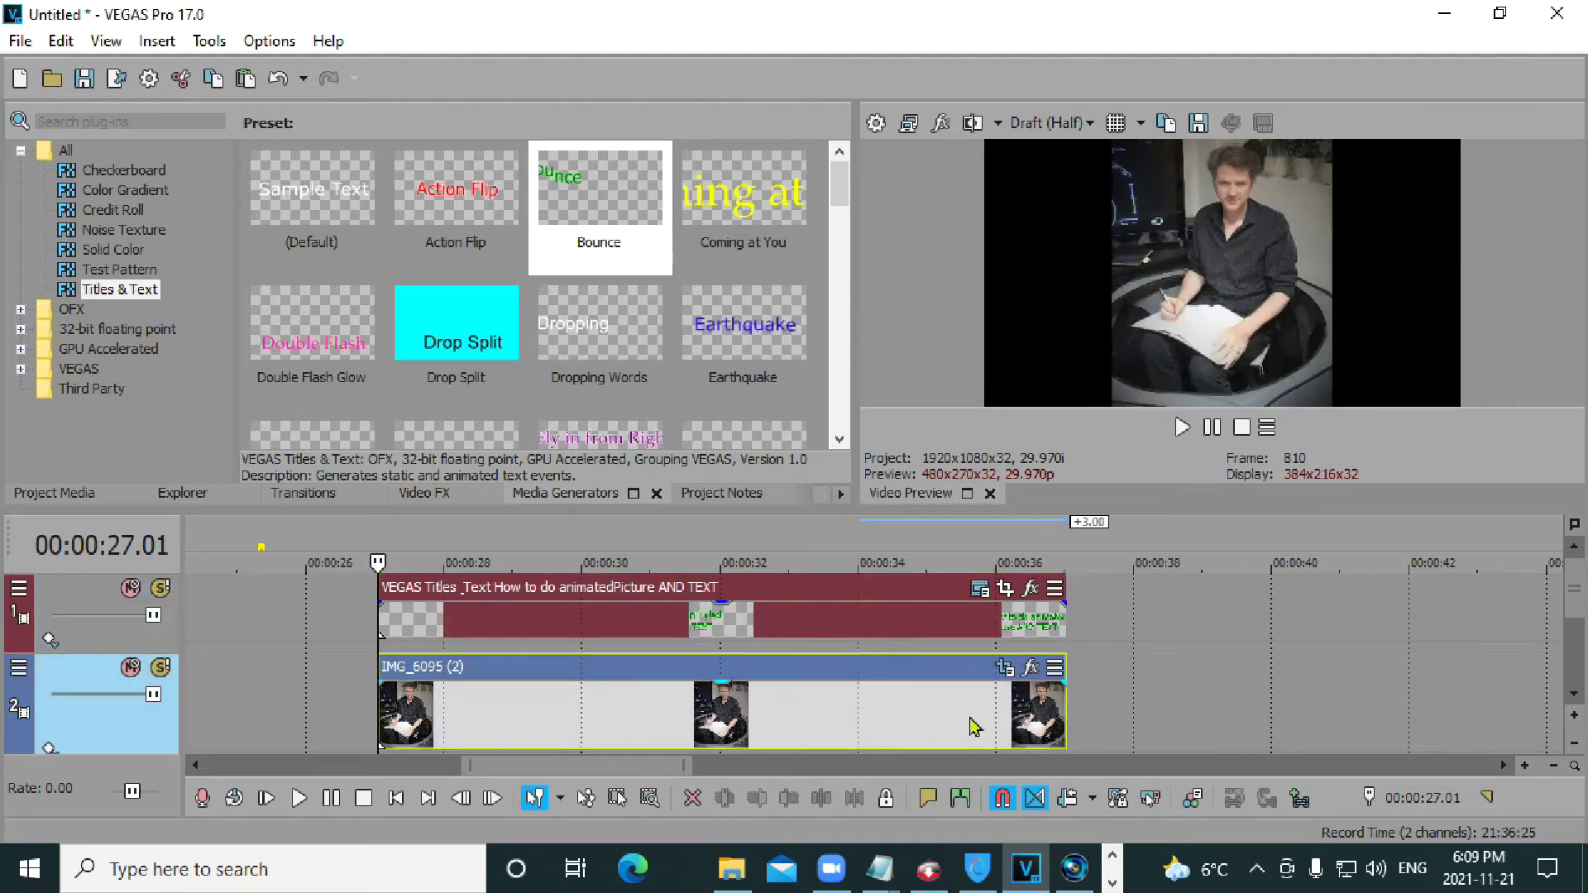
right_click(760, 623)
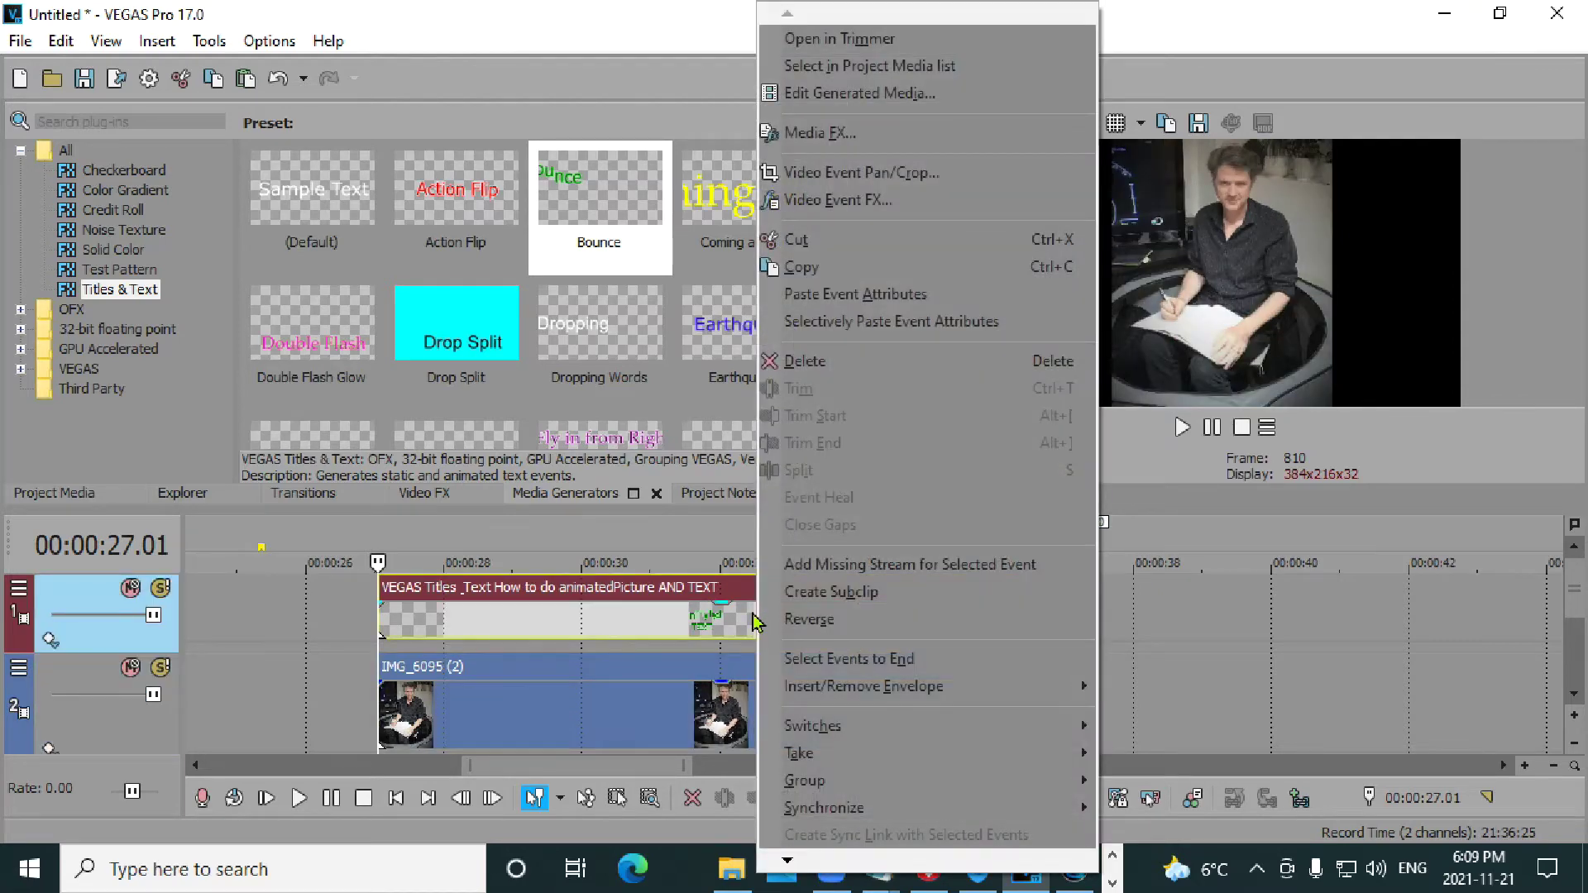
Select all of the title text and set its font size to 24.
left_click(852, 93)
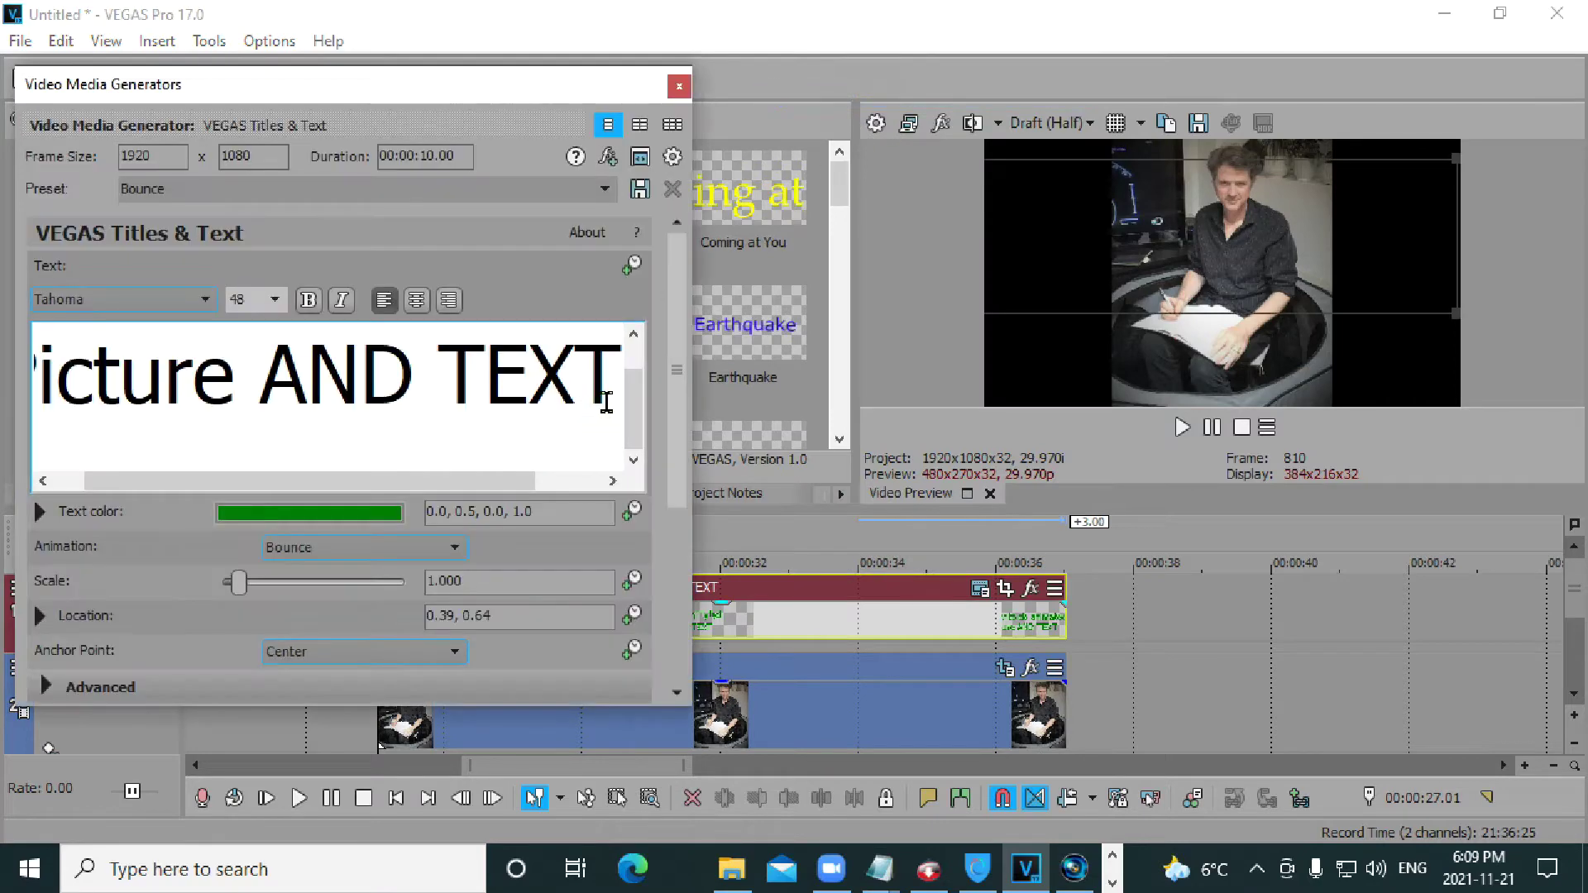
left_click_drag(616, 376, 37, 347)
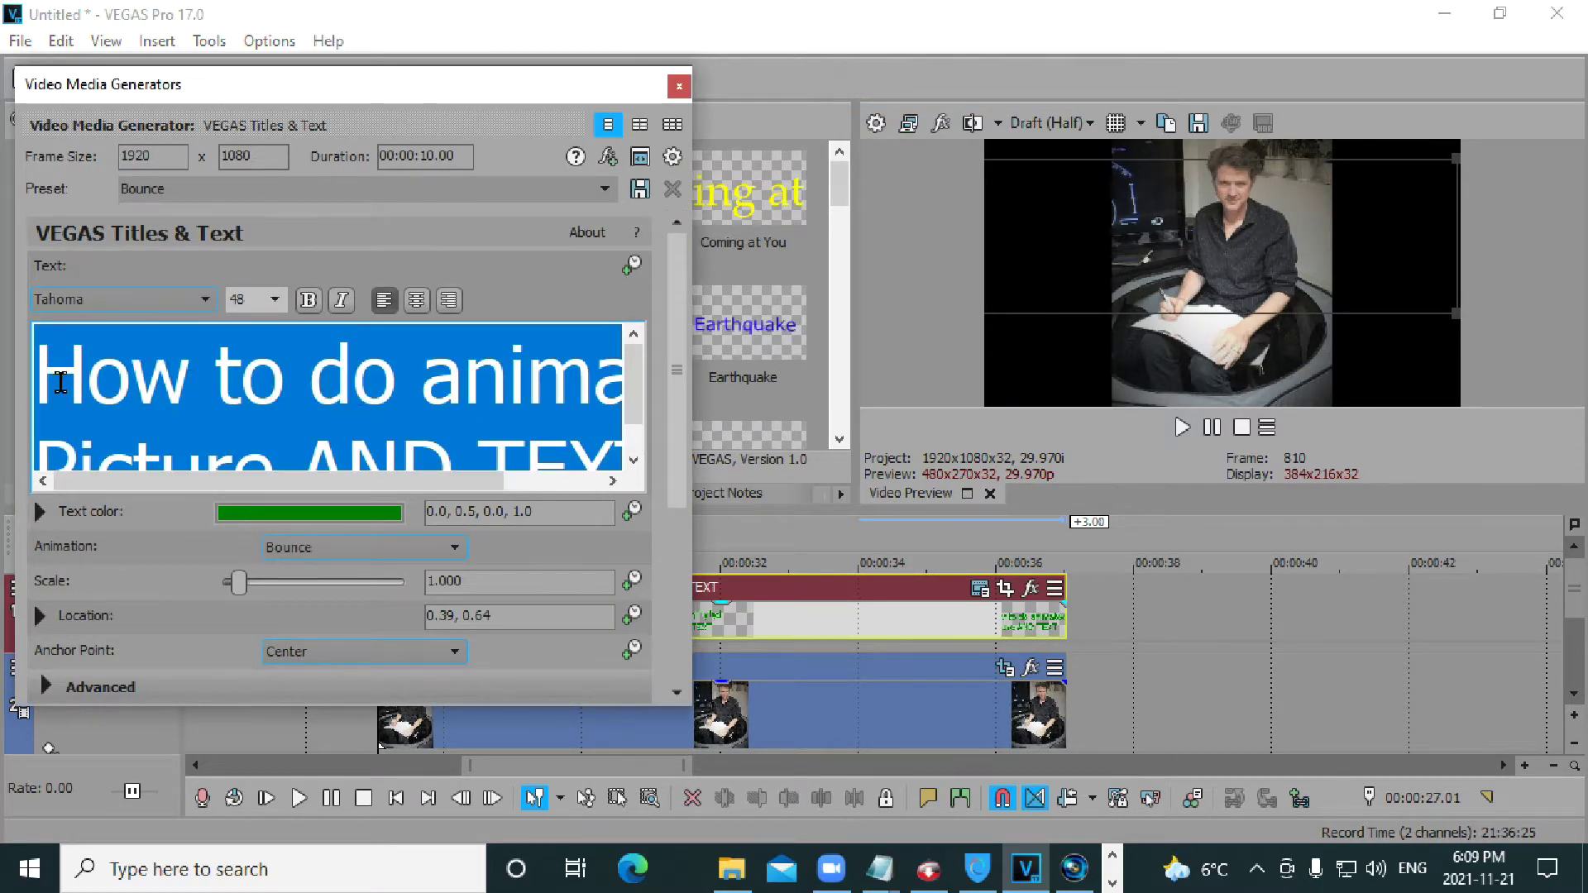
left_click(275, 300)
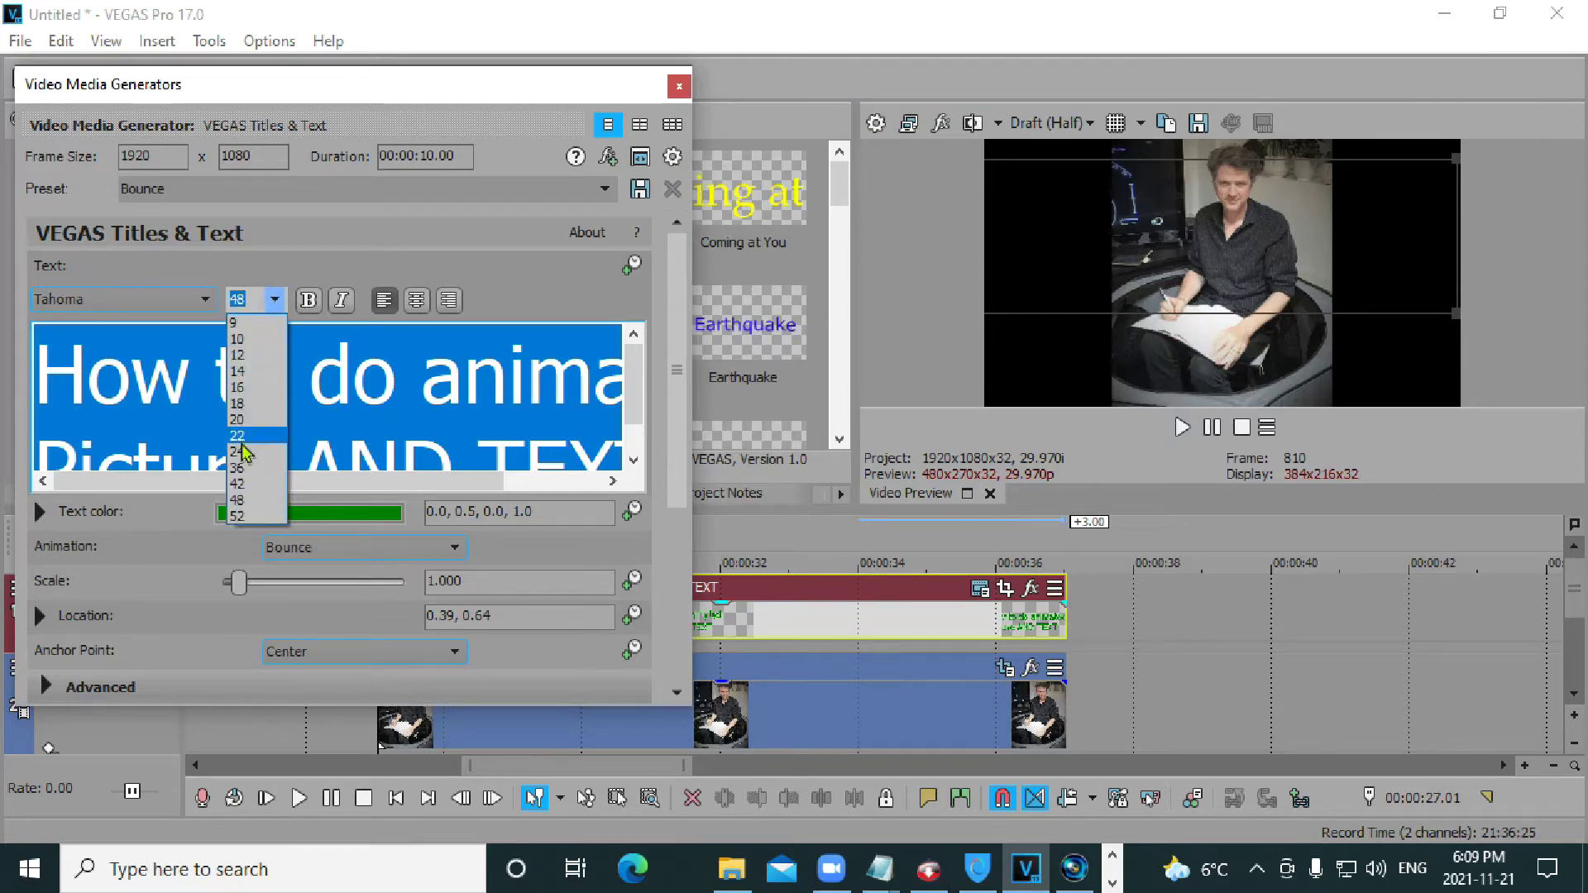
left_click(238, 451)
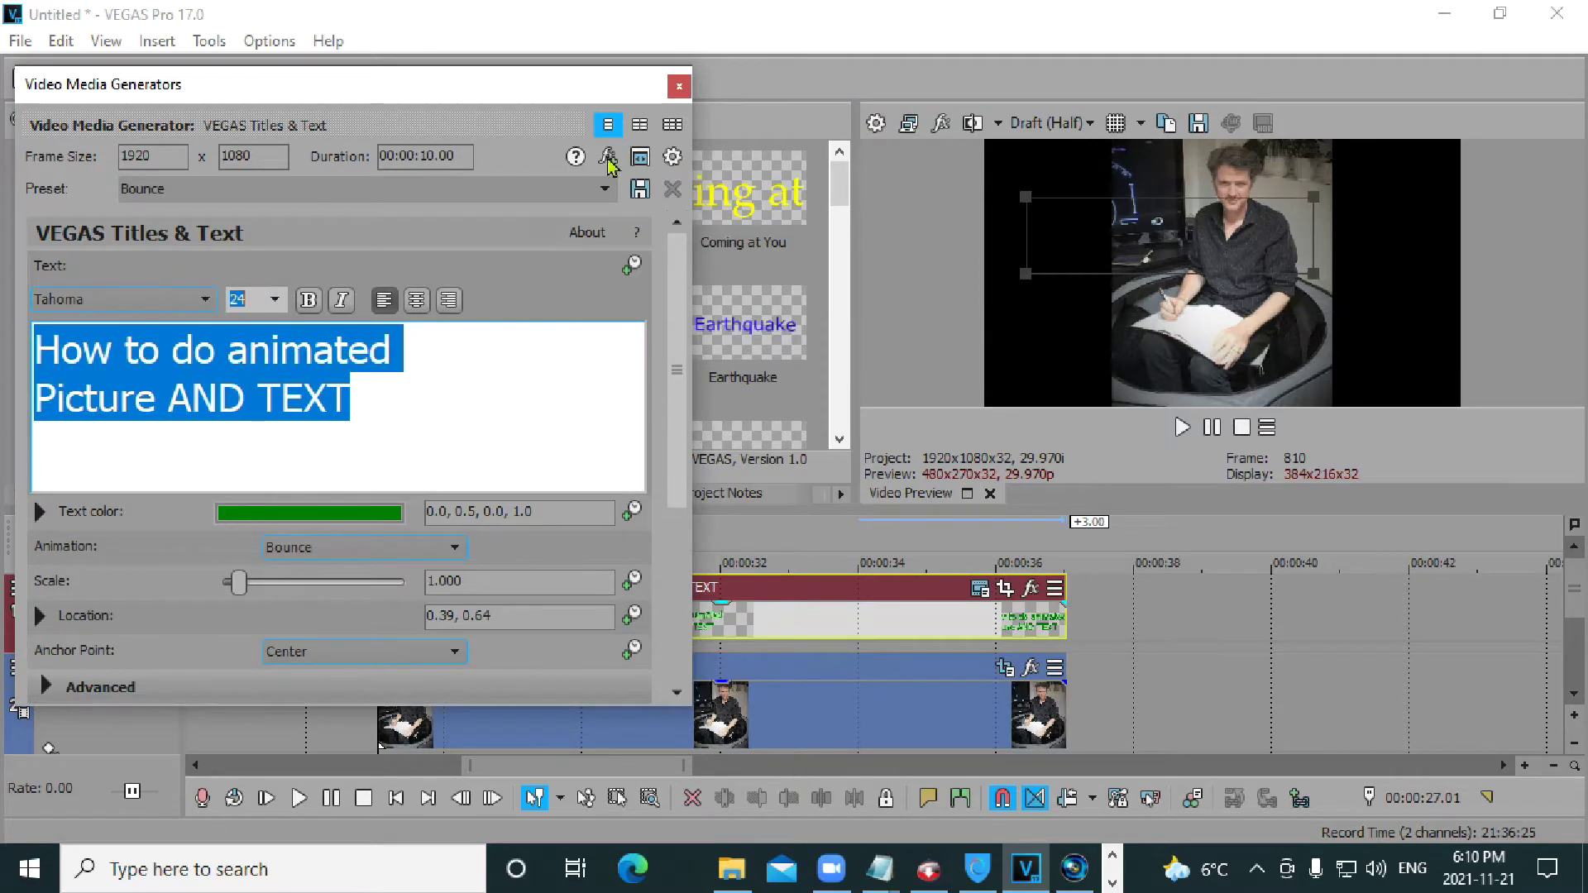
left_click(680, 88)
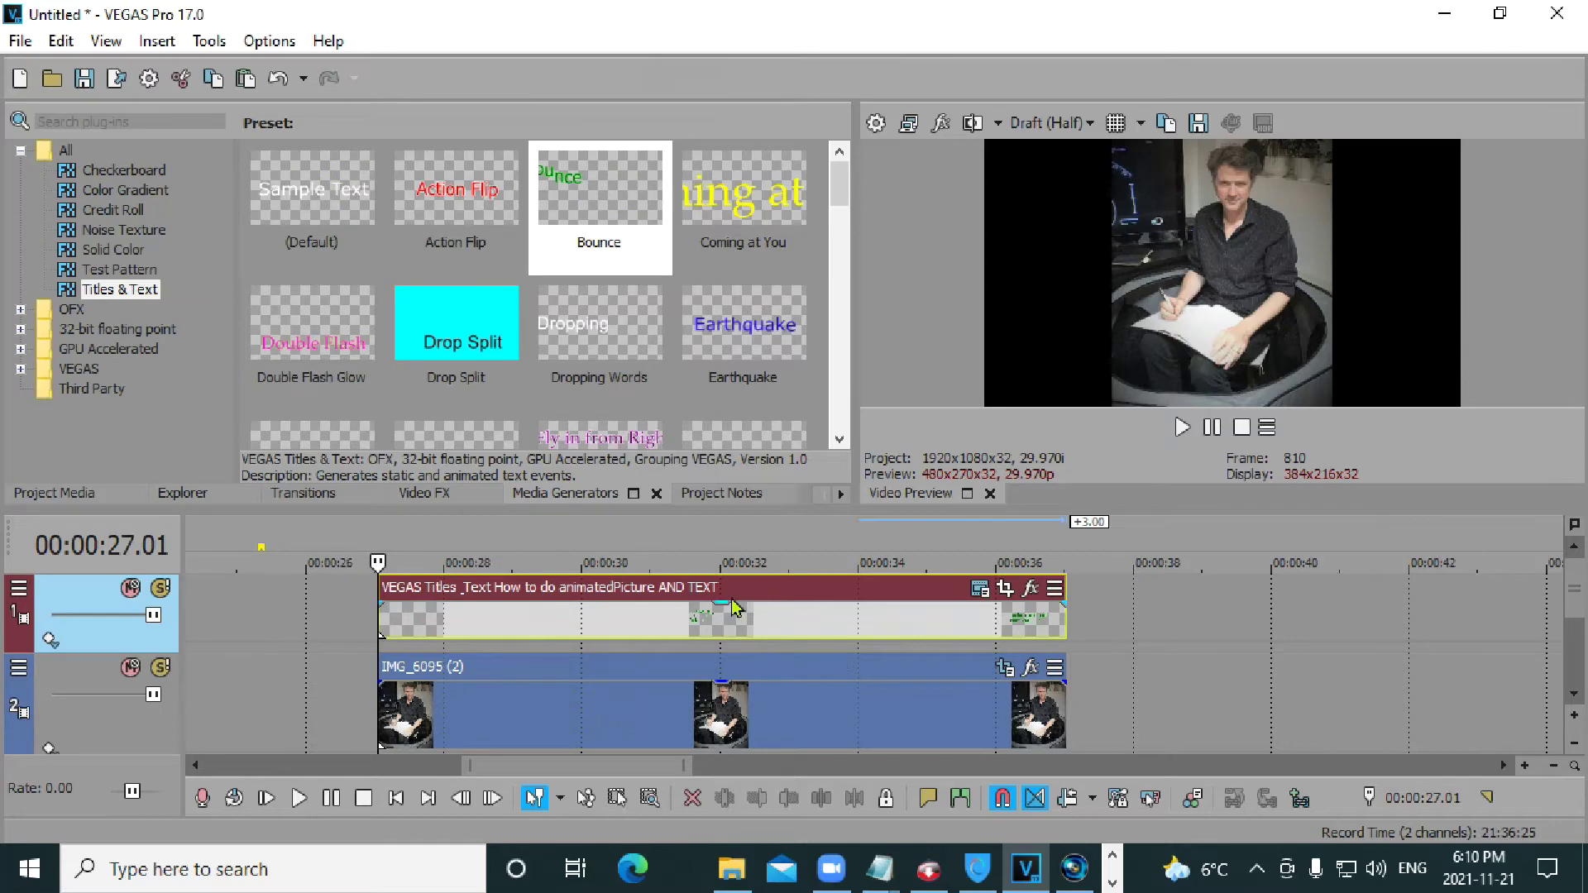
Reopen the title's text settings and centre both lines of the title.
right_click(731, 624)
left_click(827, 94)
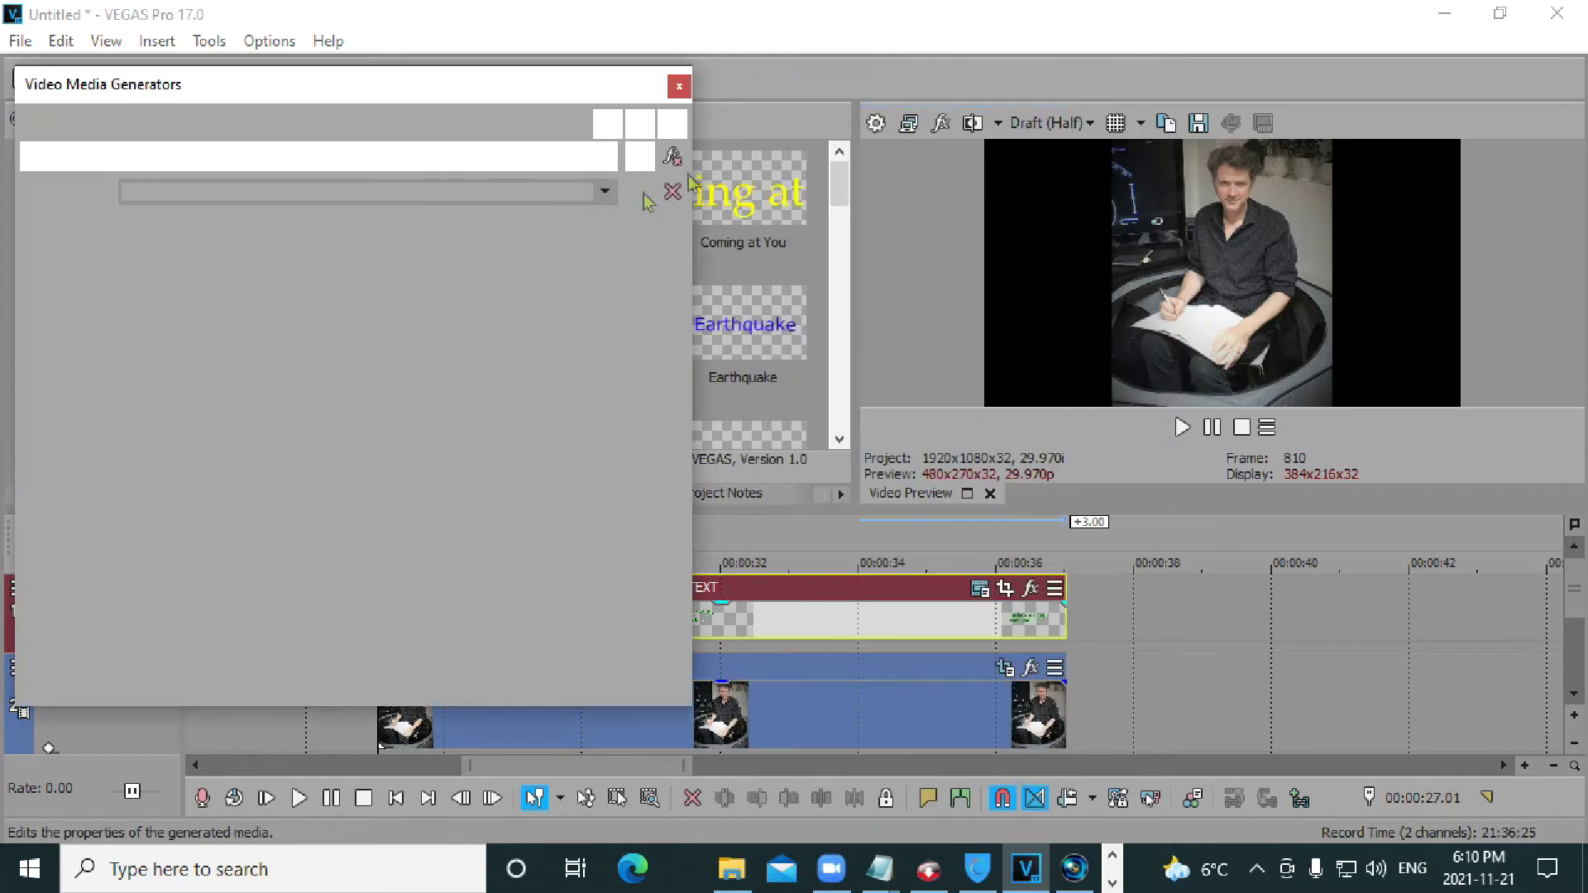
left_click(416, 302)
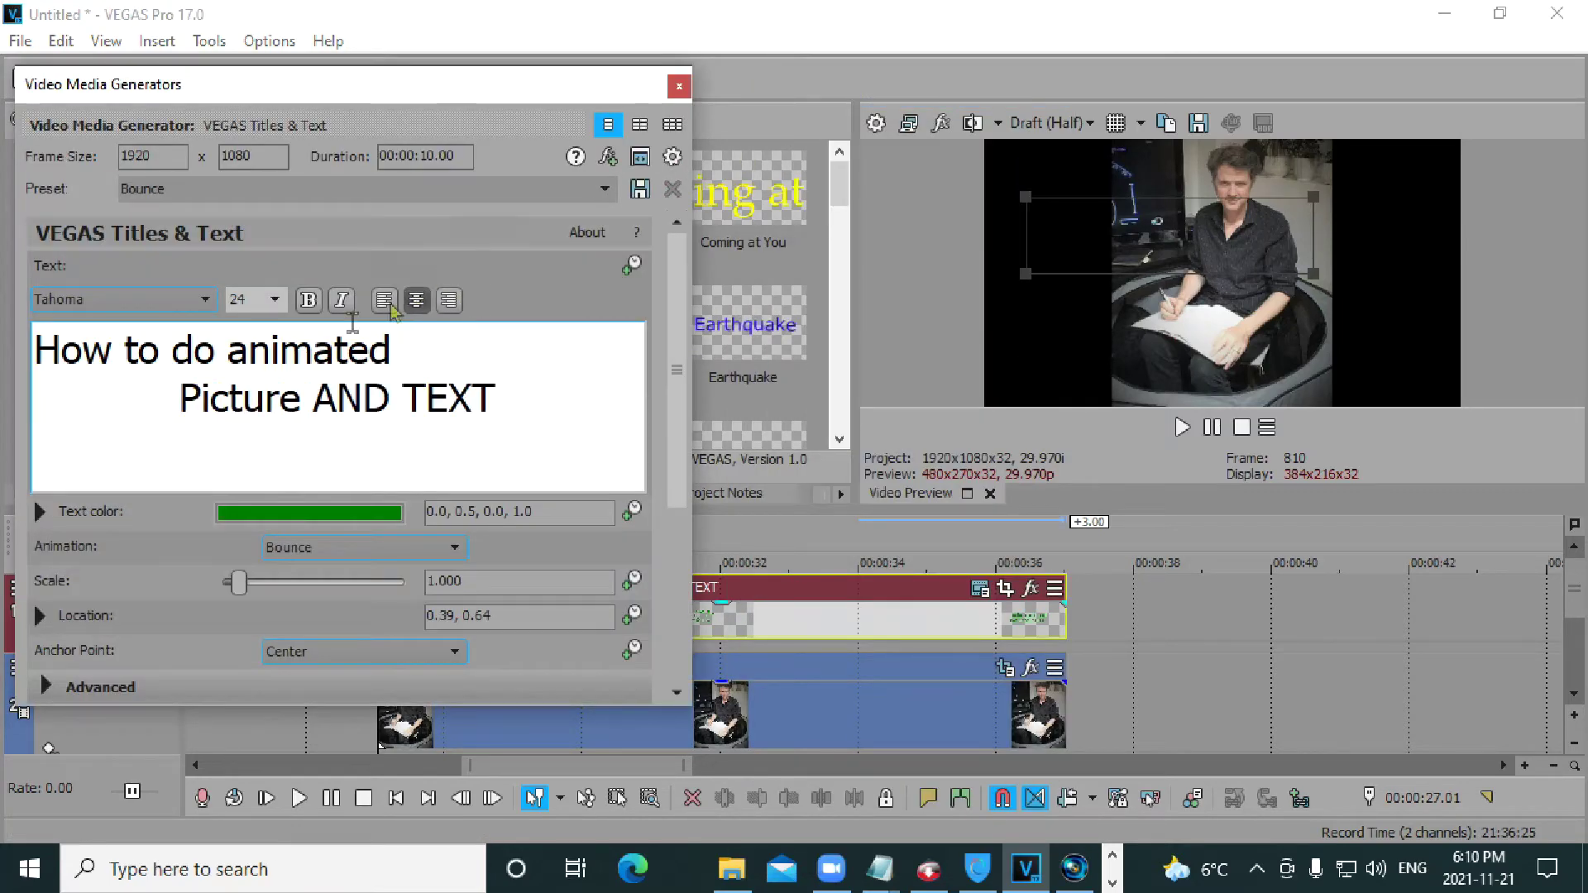
key("ctrl+a")
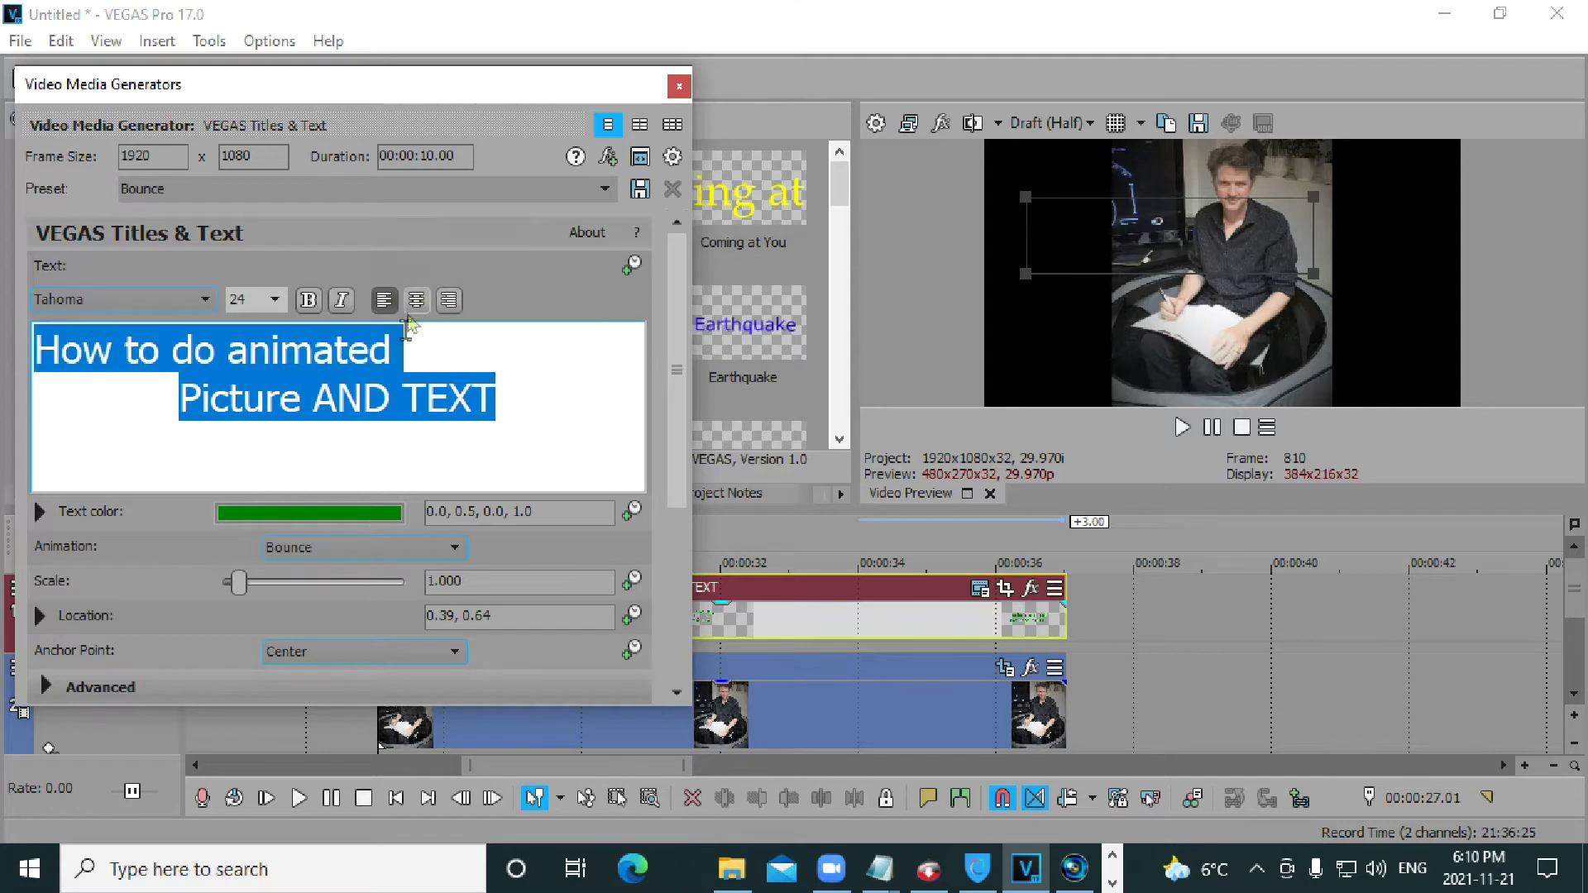
left_click(416, 301)
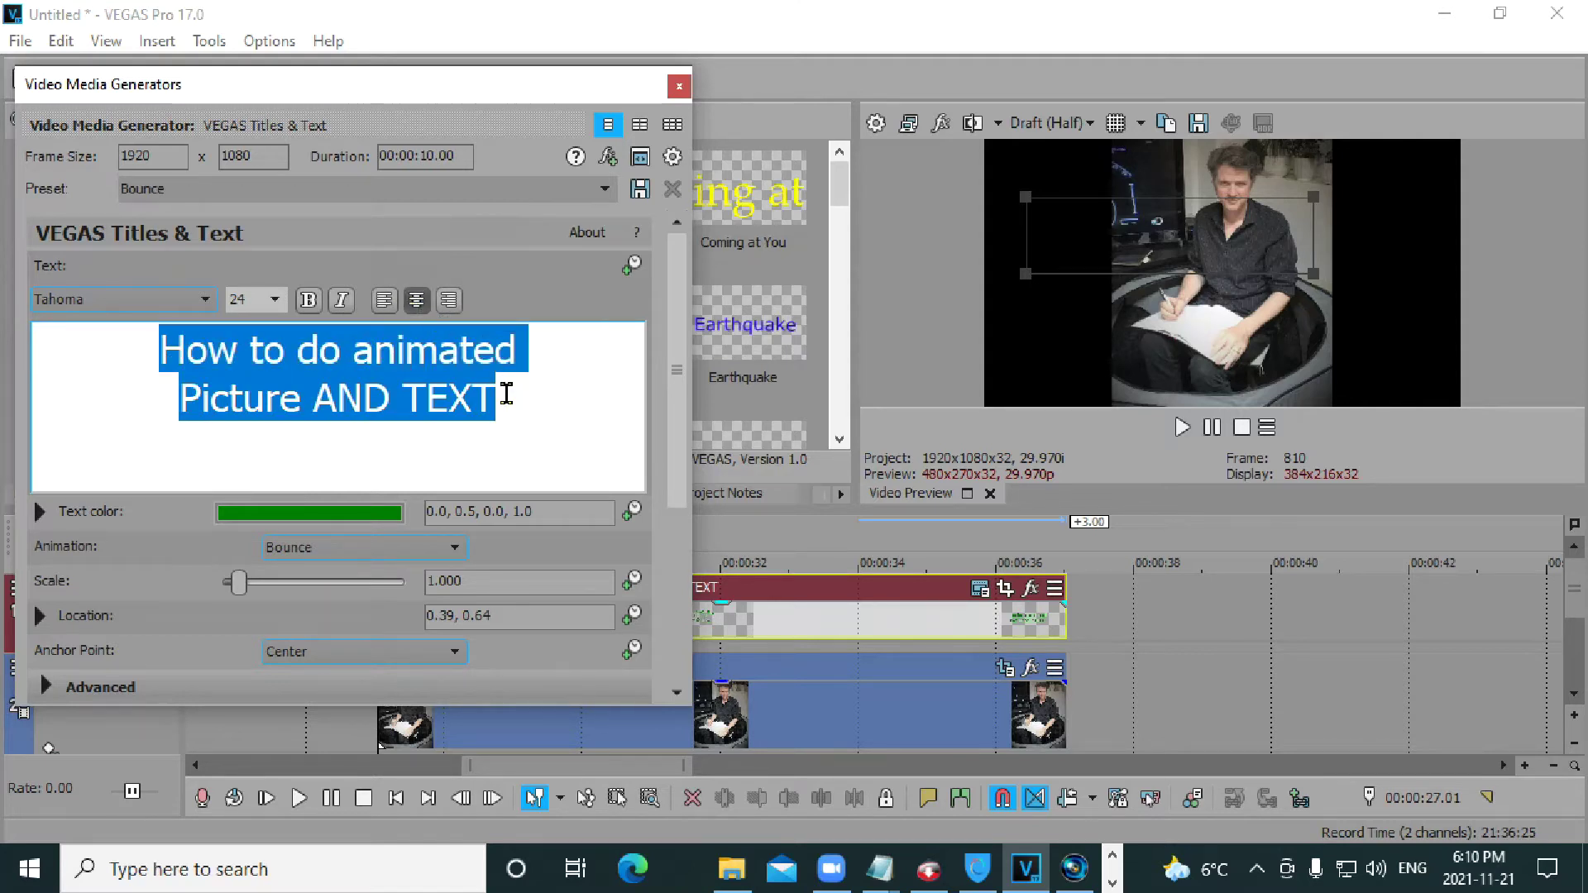
left_click_drag(526, 392, 142, 349)
left_click(679, 86)
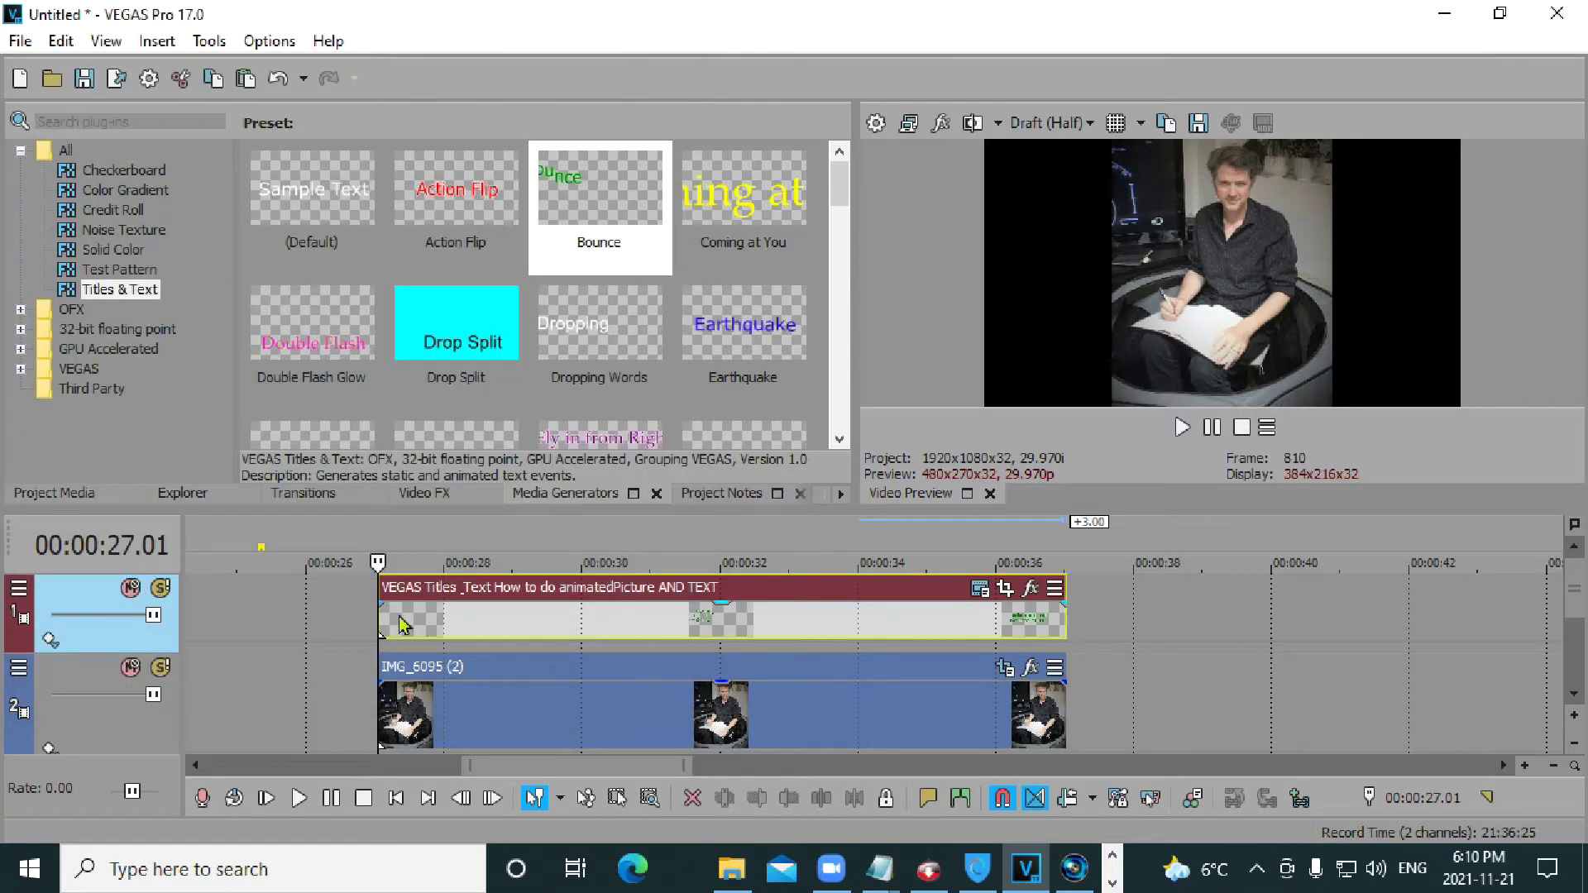
key("space")
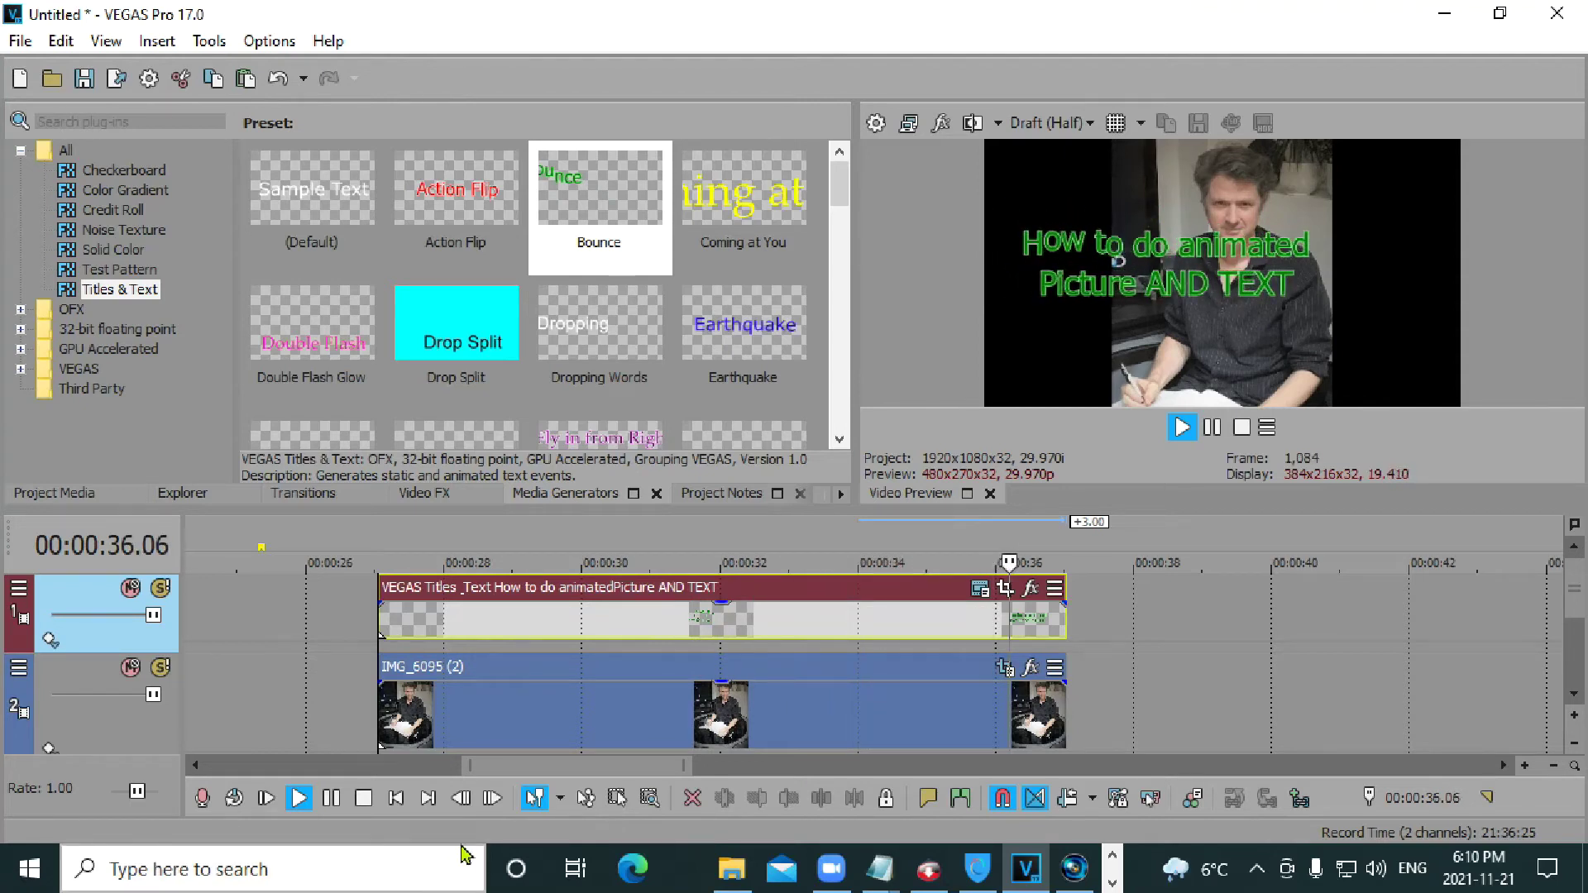
left_click(395, 798)
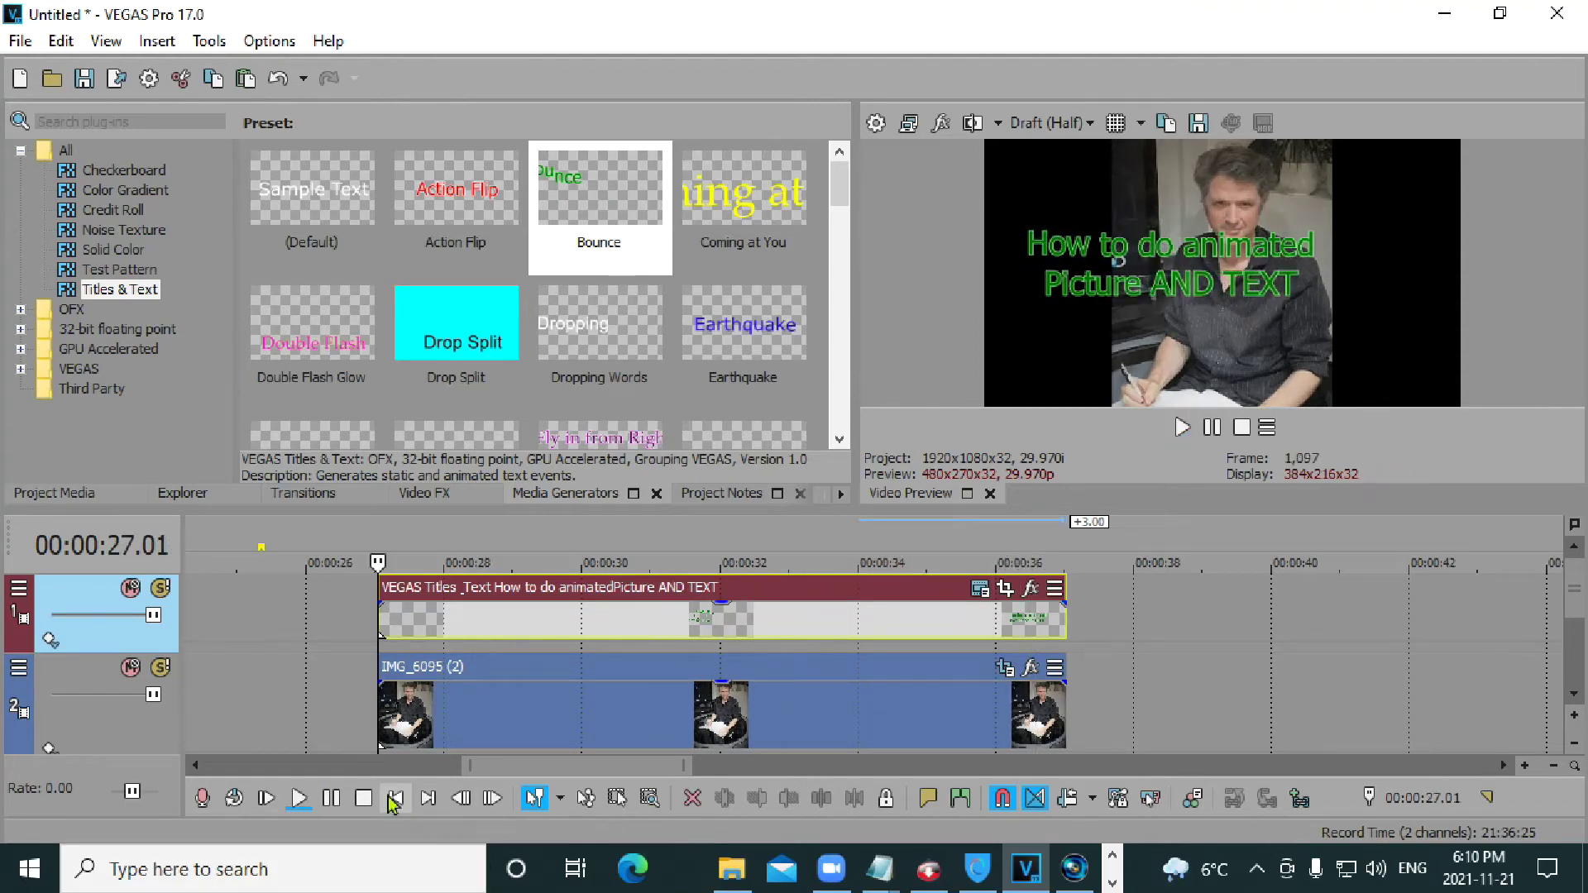
Delete the old title clip and add a default text title to track 1.
left_click(756, 634)
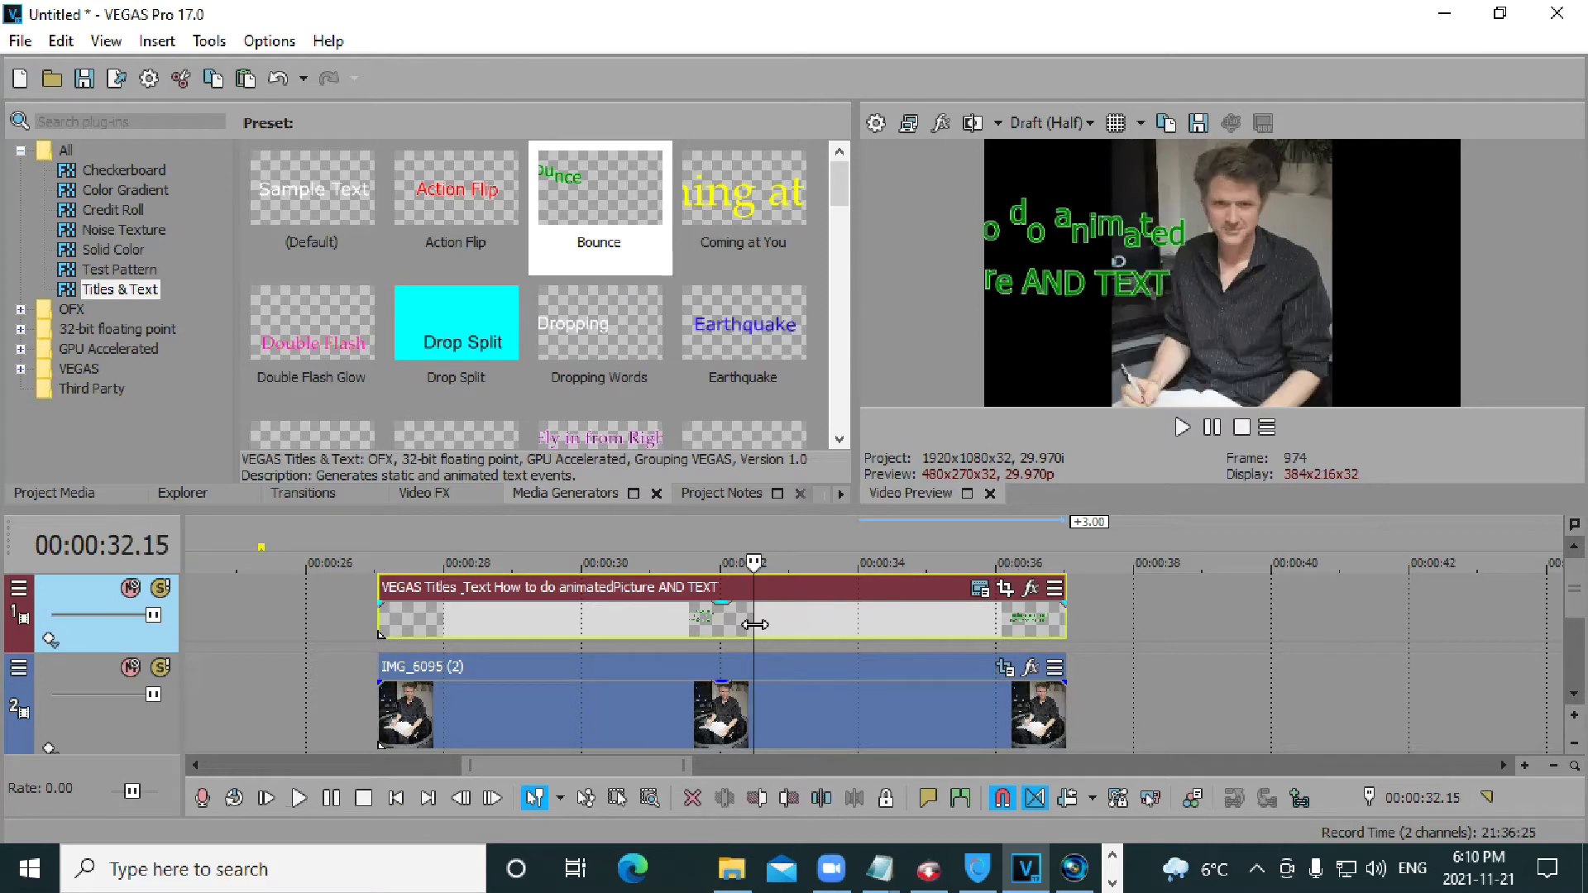
key("Delete")
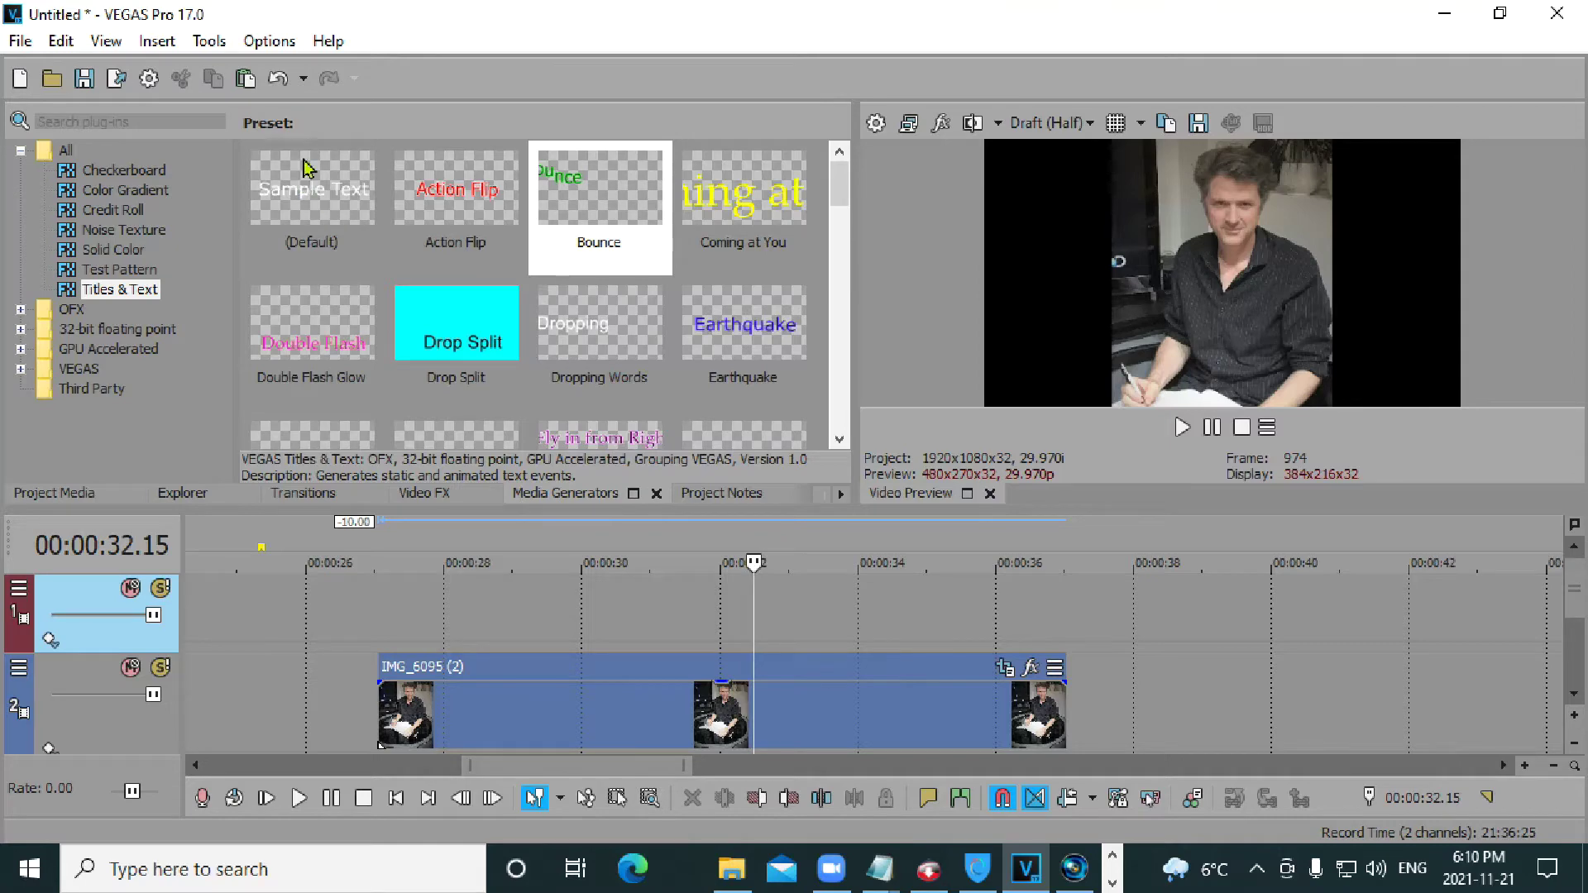
left_click_drag(299, 184, 394, 614)
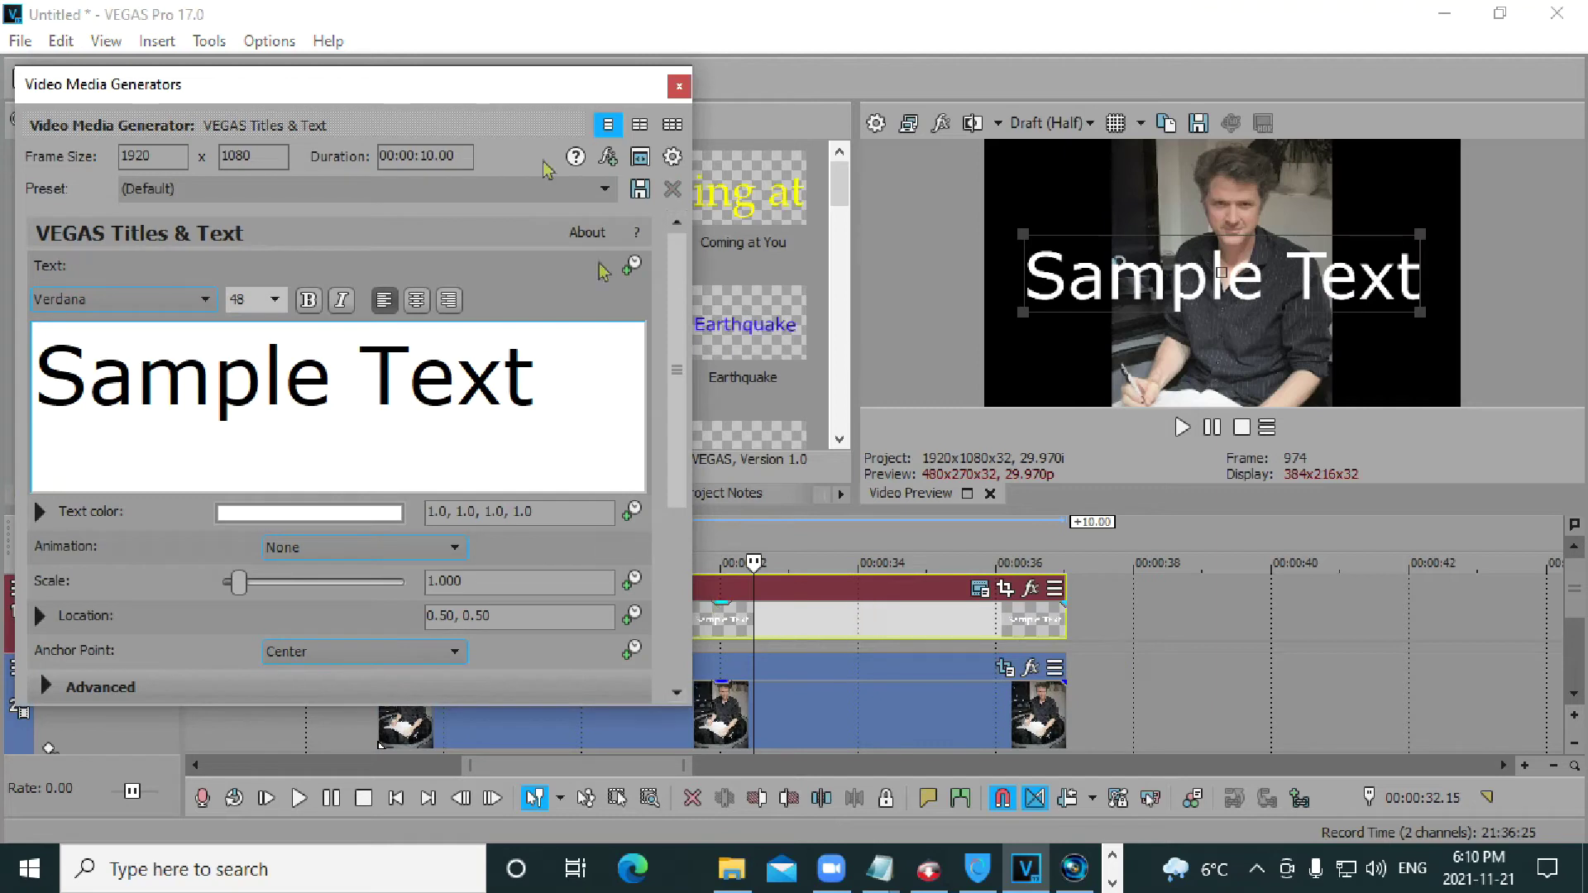
Replace the sample text with 'How to Animate' and 'Pics and Text' on two lines.
key("ctrl+a")
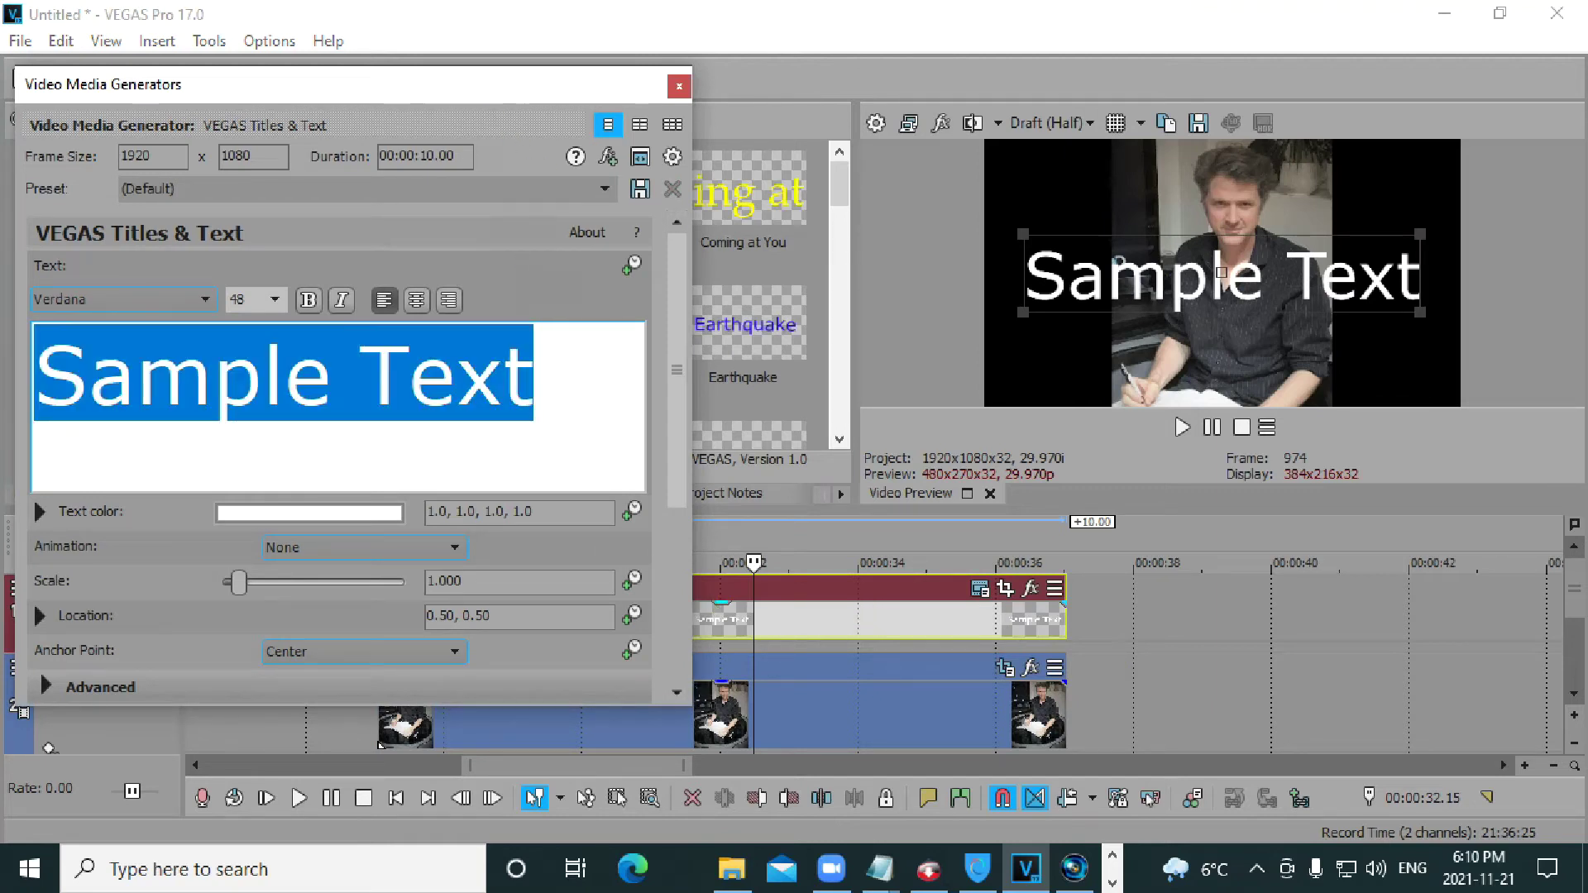
type("hOW TO")
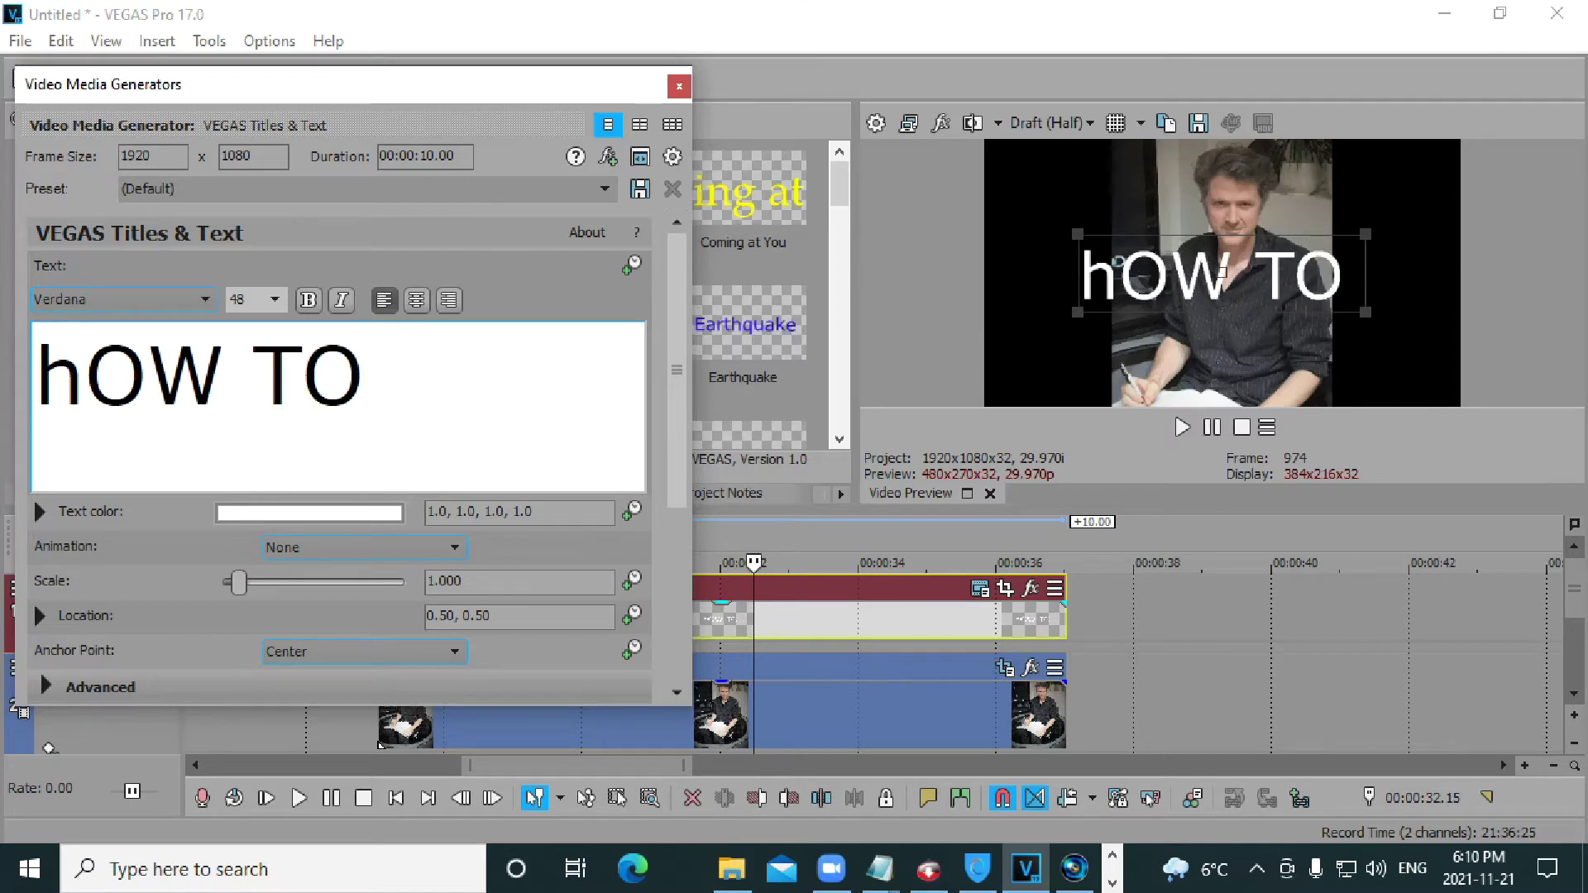
key("BackSpace")
key("BackSpace")
key("BackSpace")
key("BackSpace")
key("BackSpace")
key("BackSpace")
key("BackSpace")
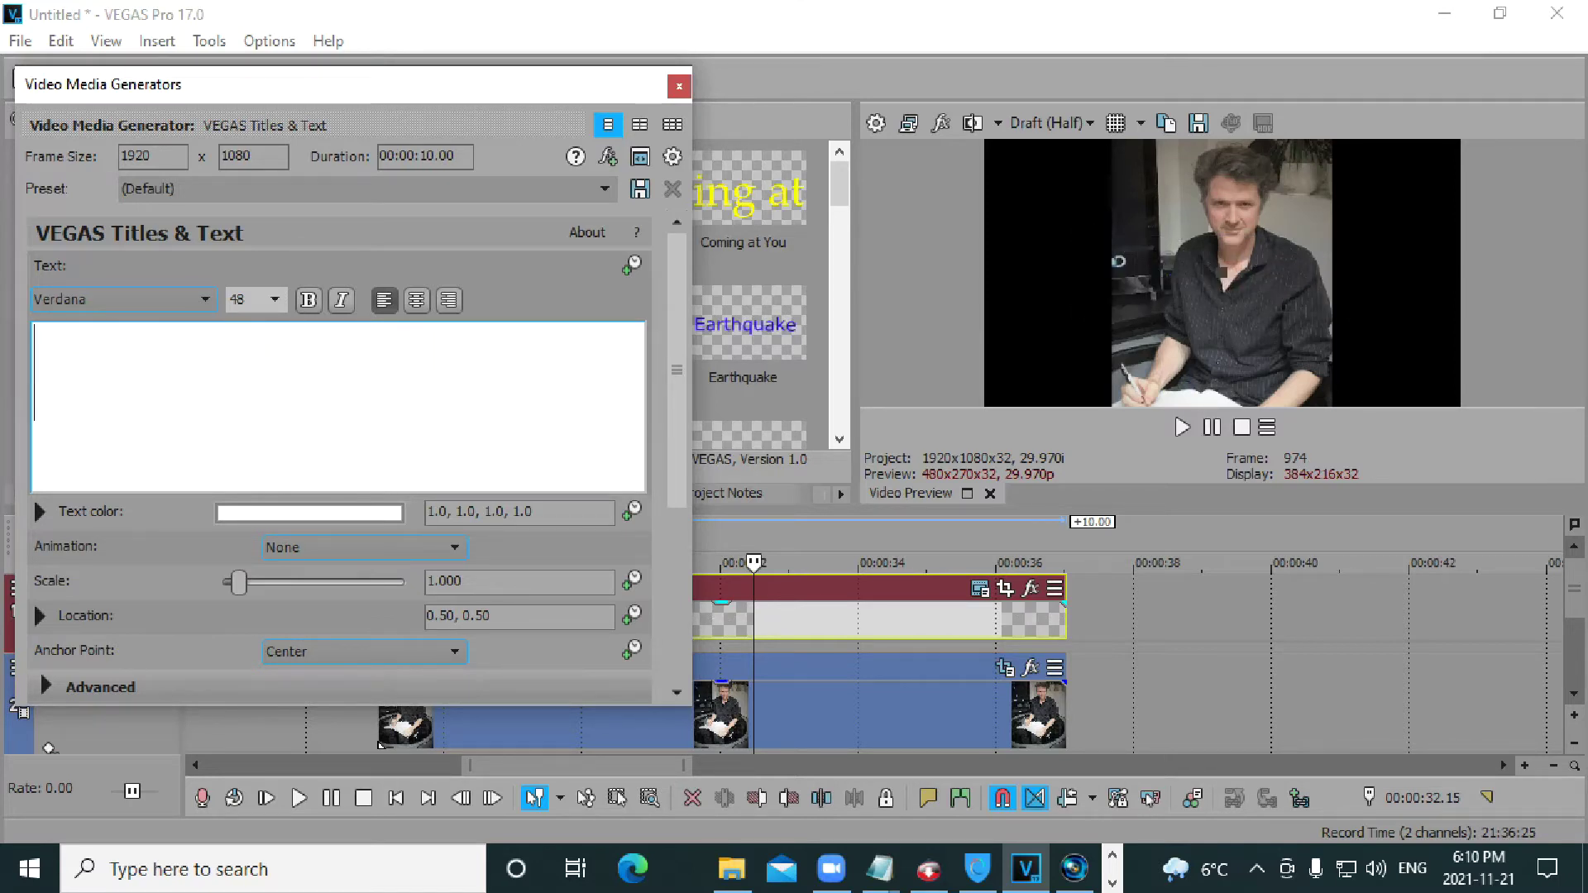
type("How to ANU")
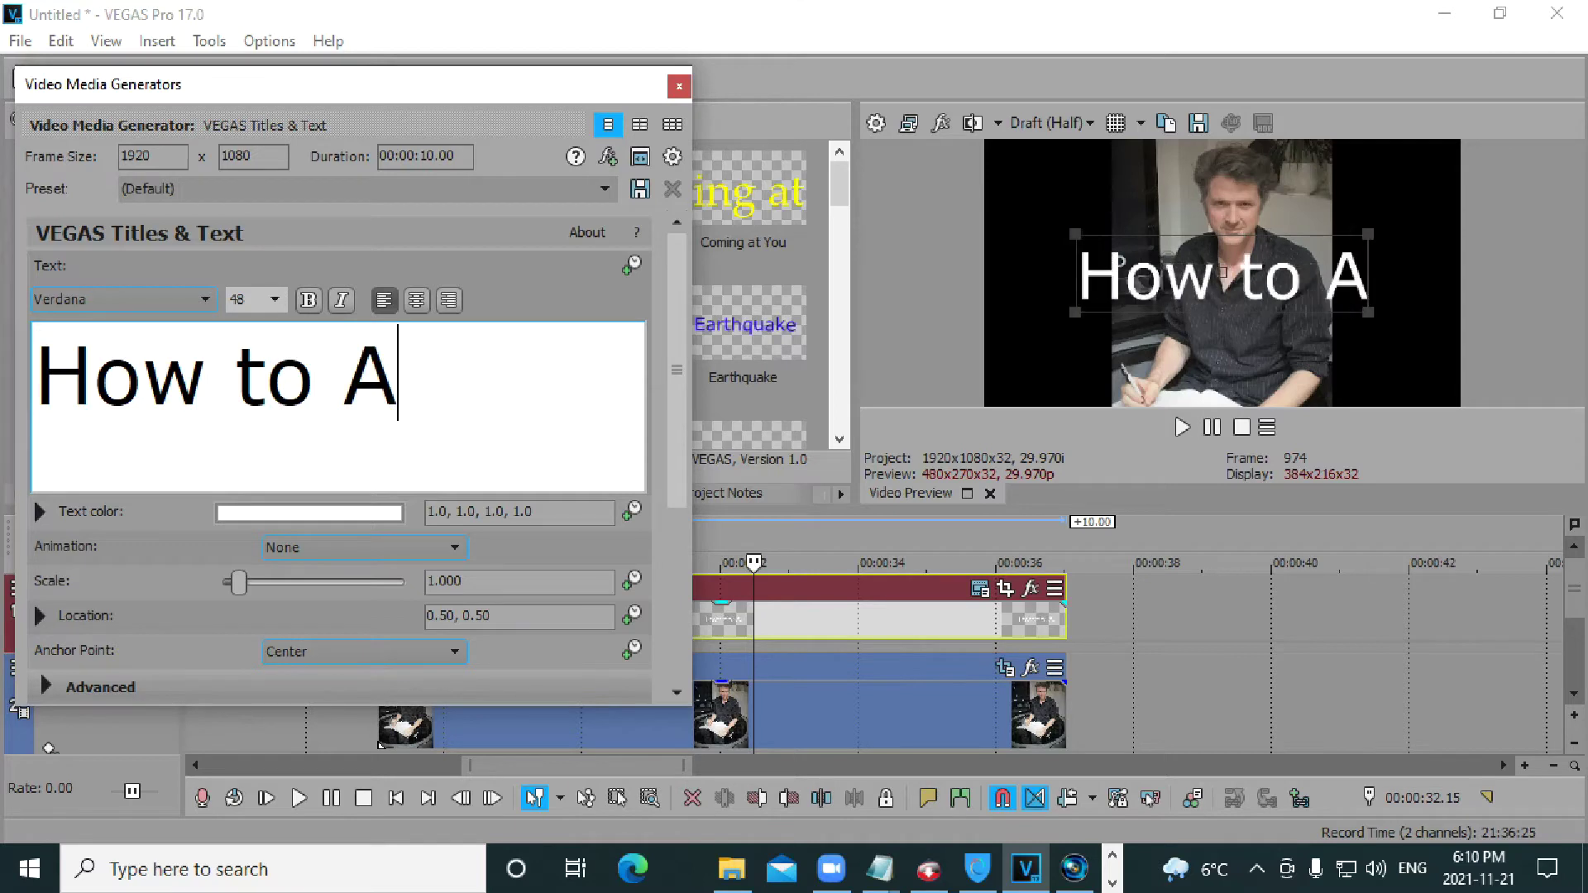
key("BackSpace")
key("BackSpace")
type("nimate")
key("Return")
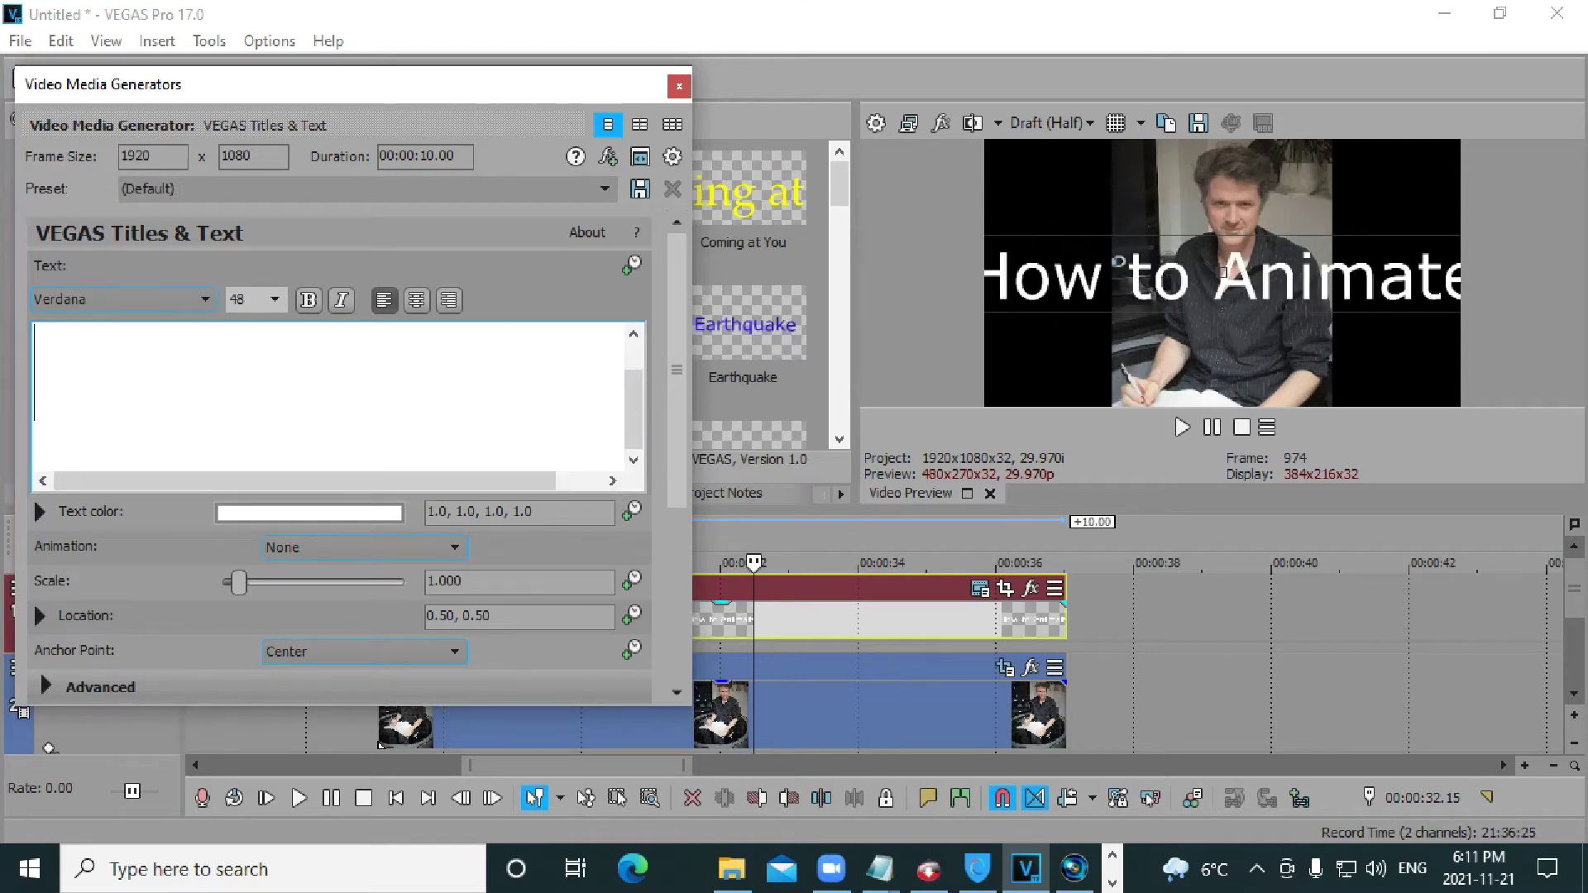
type("Pics and Text")
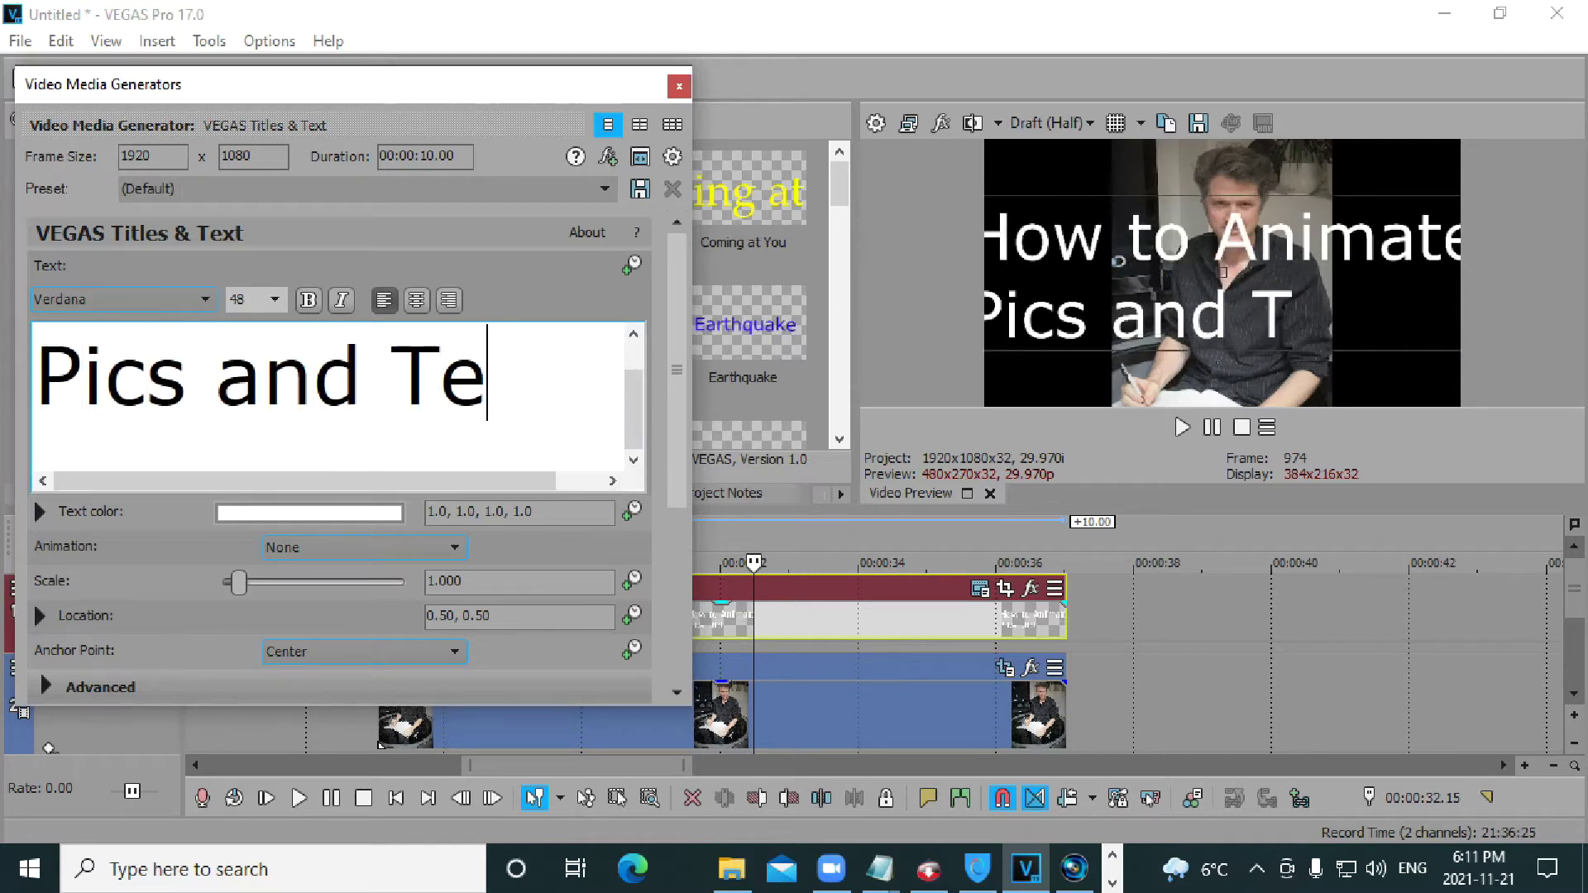
Make the title size 32, centred and bold, then play it back from its start.
triple_click(601, 388)
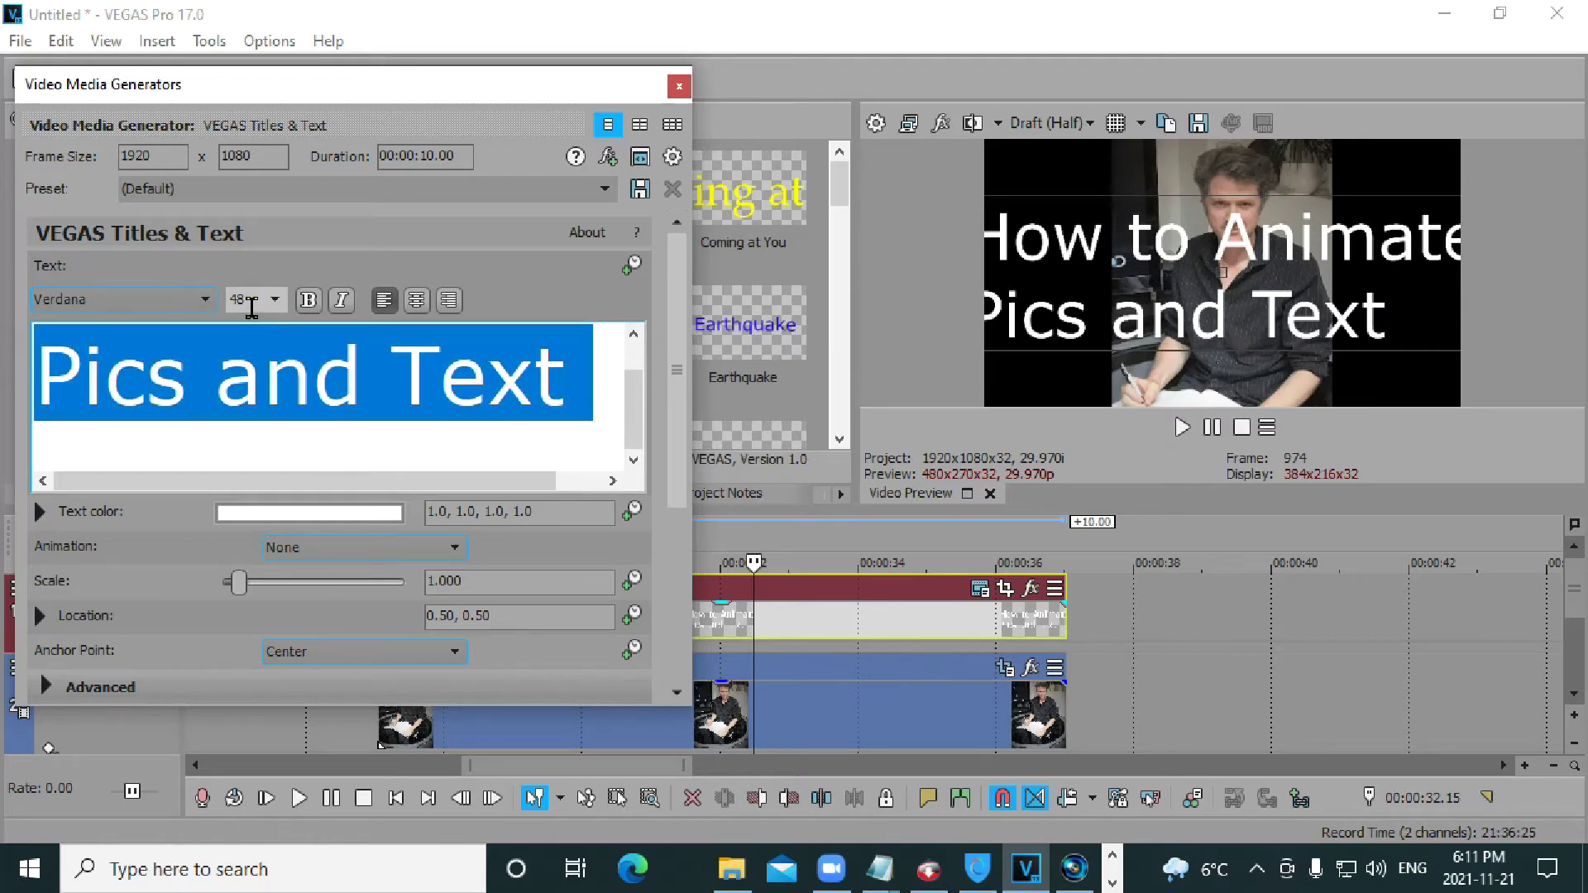
type("32")
key("Return")
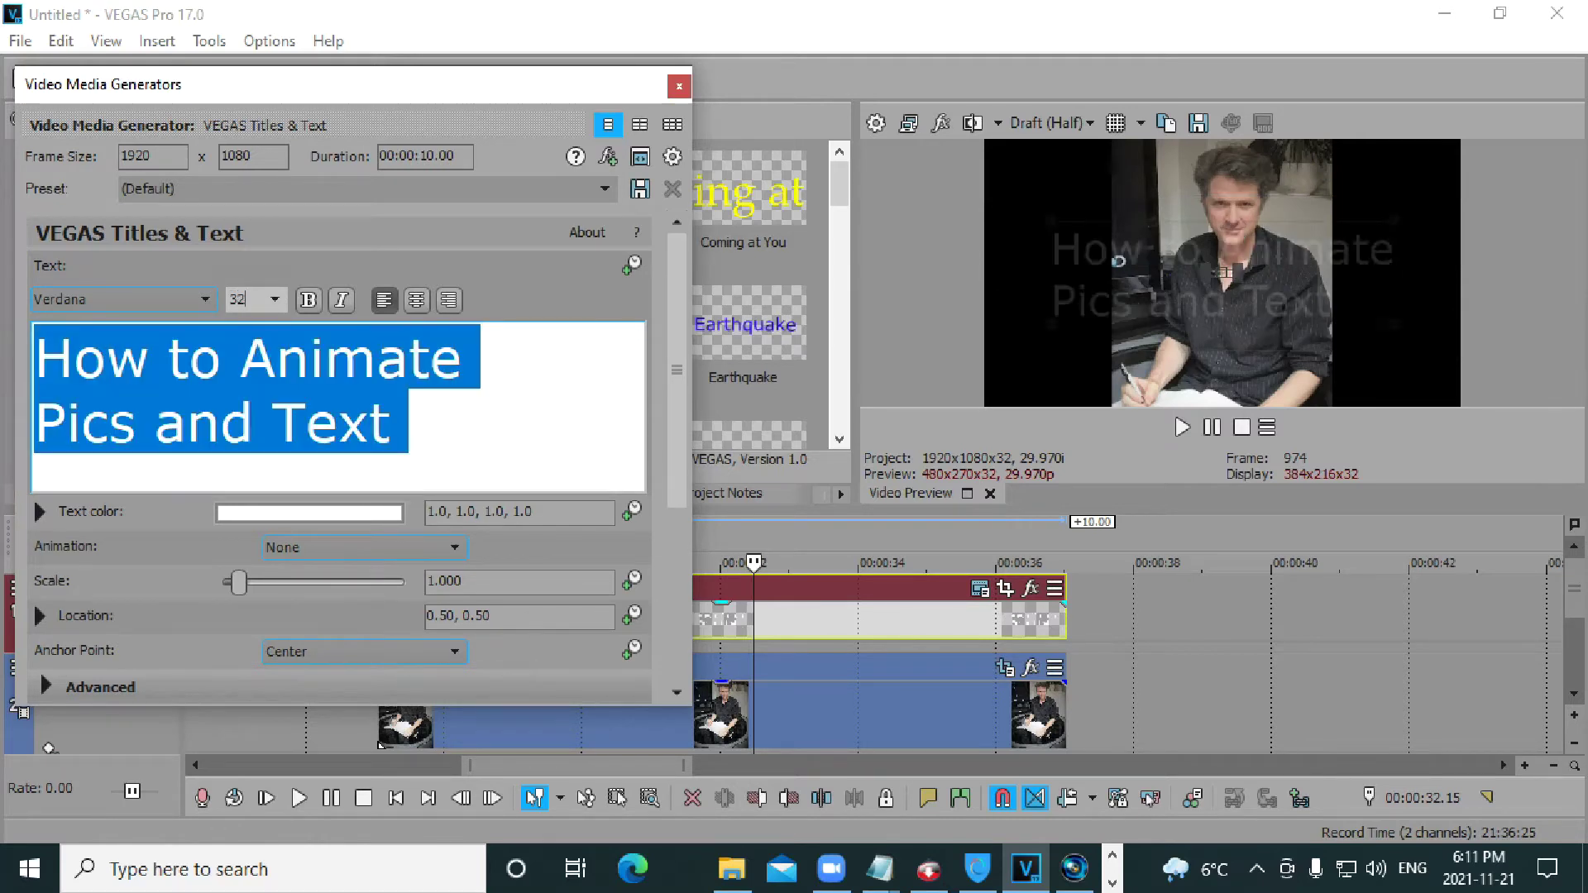
left_click(418, 300)
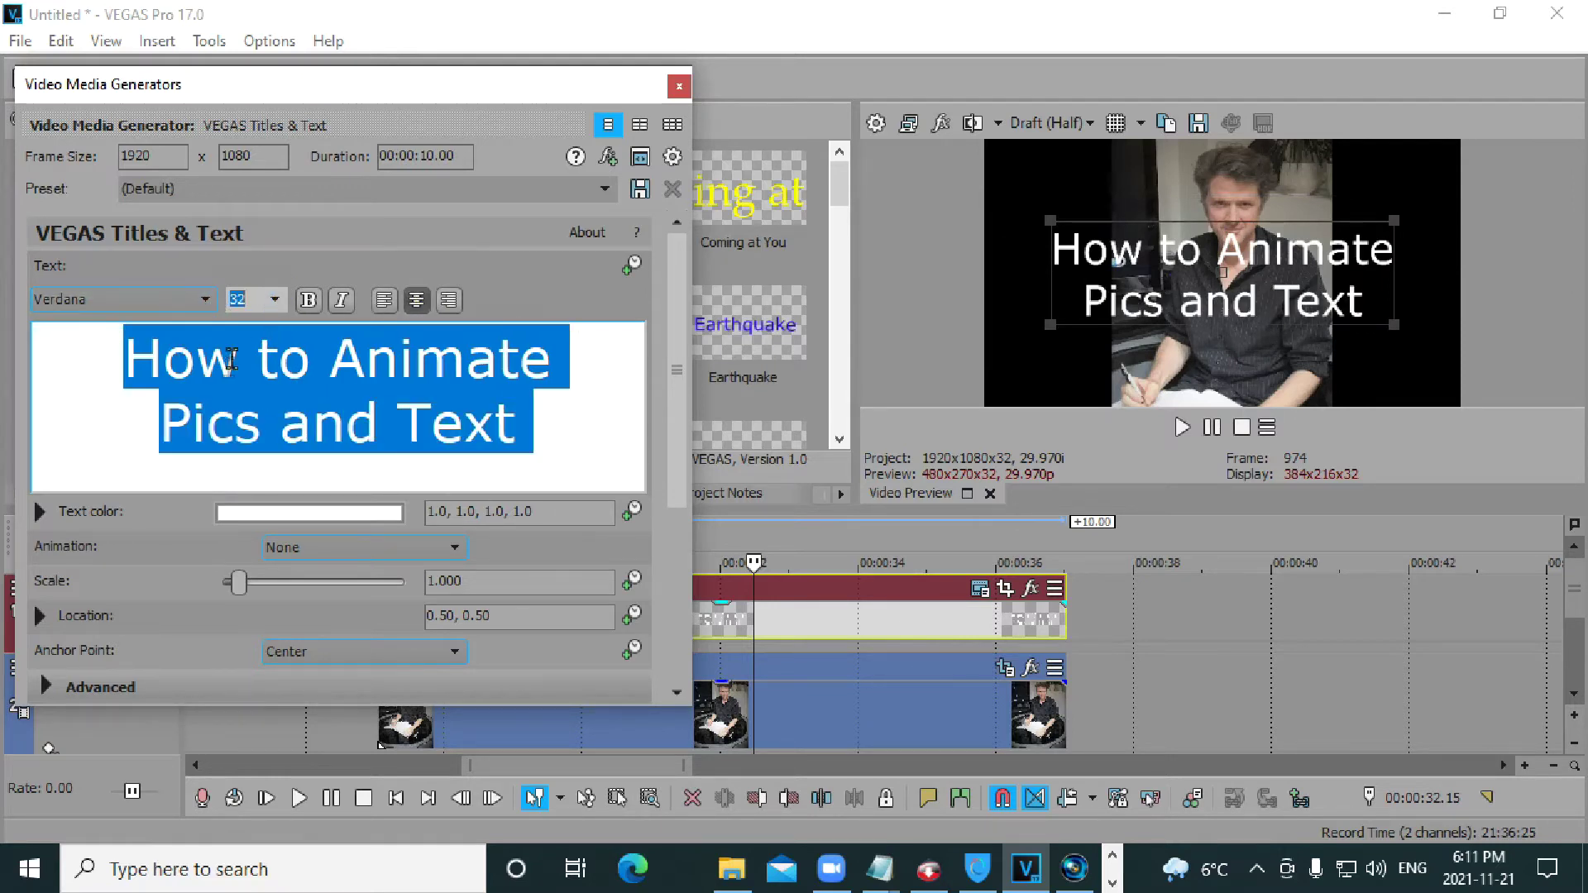
left_click(309, 300)
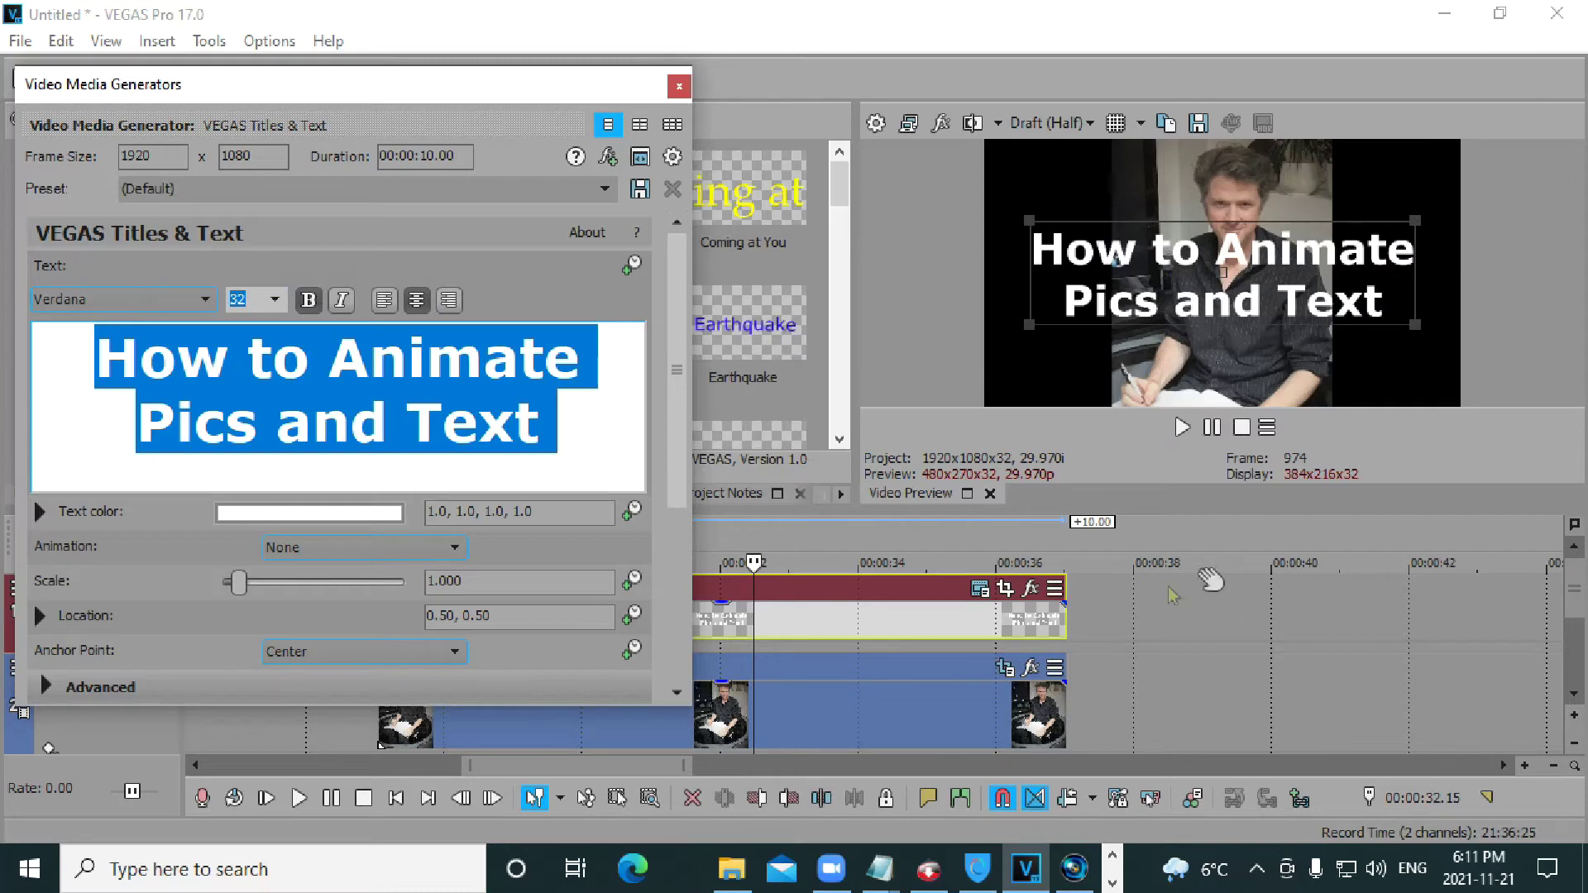
left_click(679, 87)
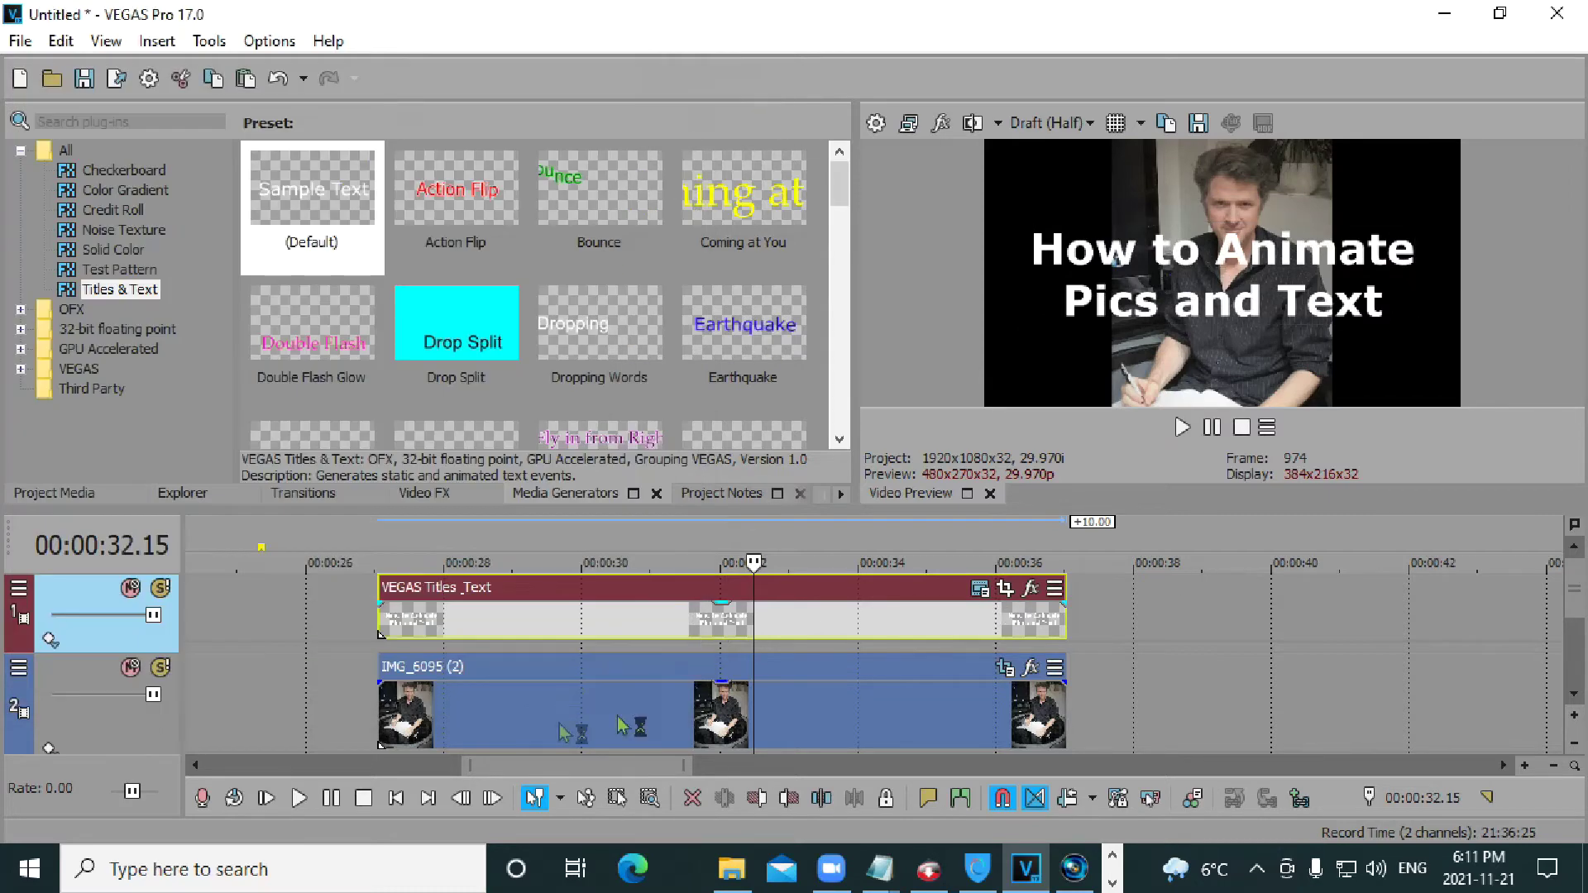
left_click(382, 622)
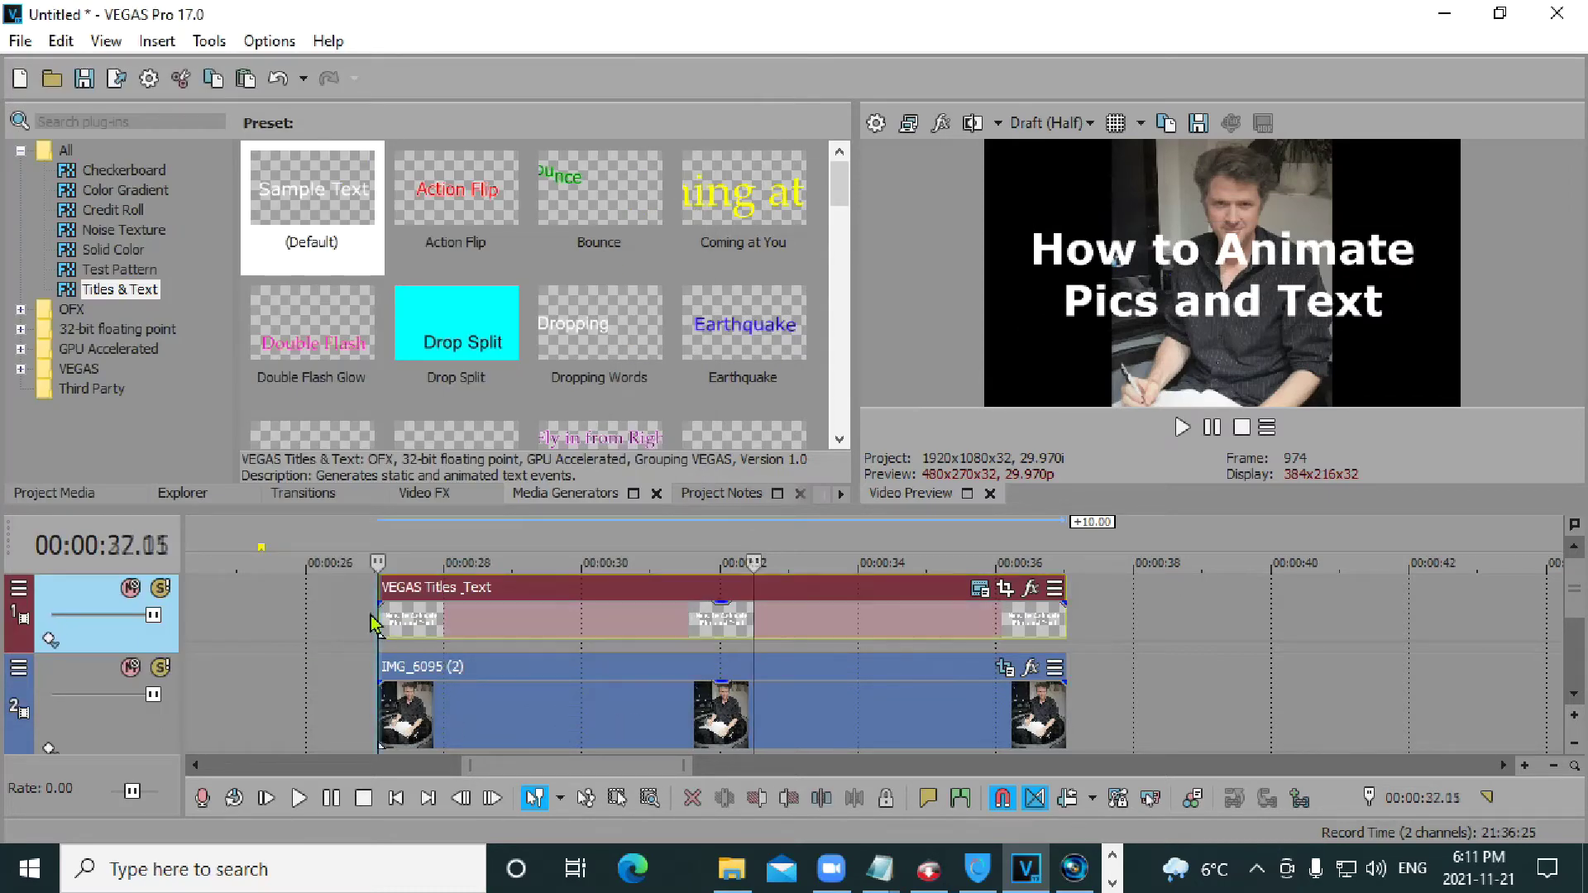
key("space")
key("space")
Move and enlarge the Event Pan/Crop window to uncover the preview.
left_click(1004, 589)
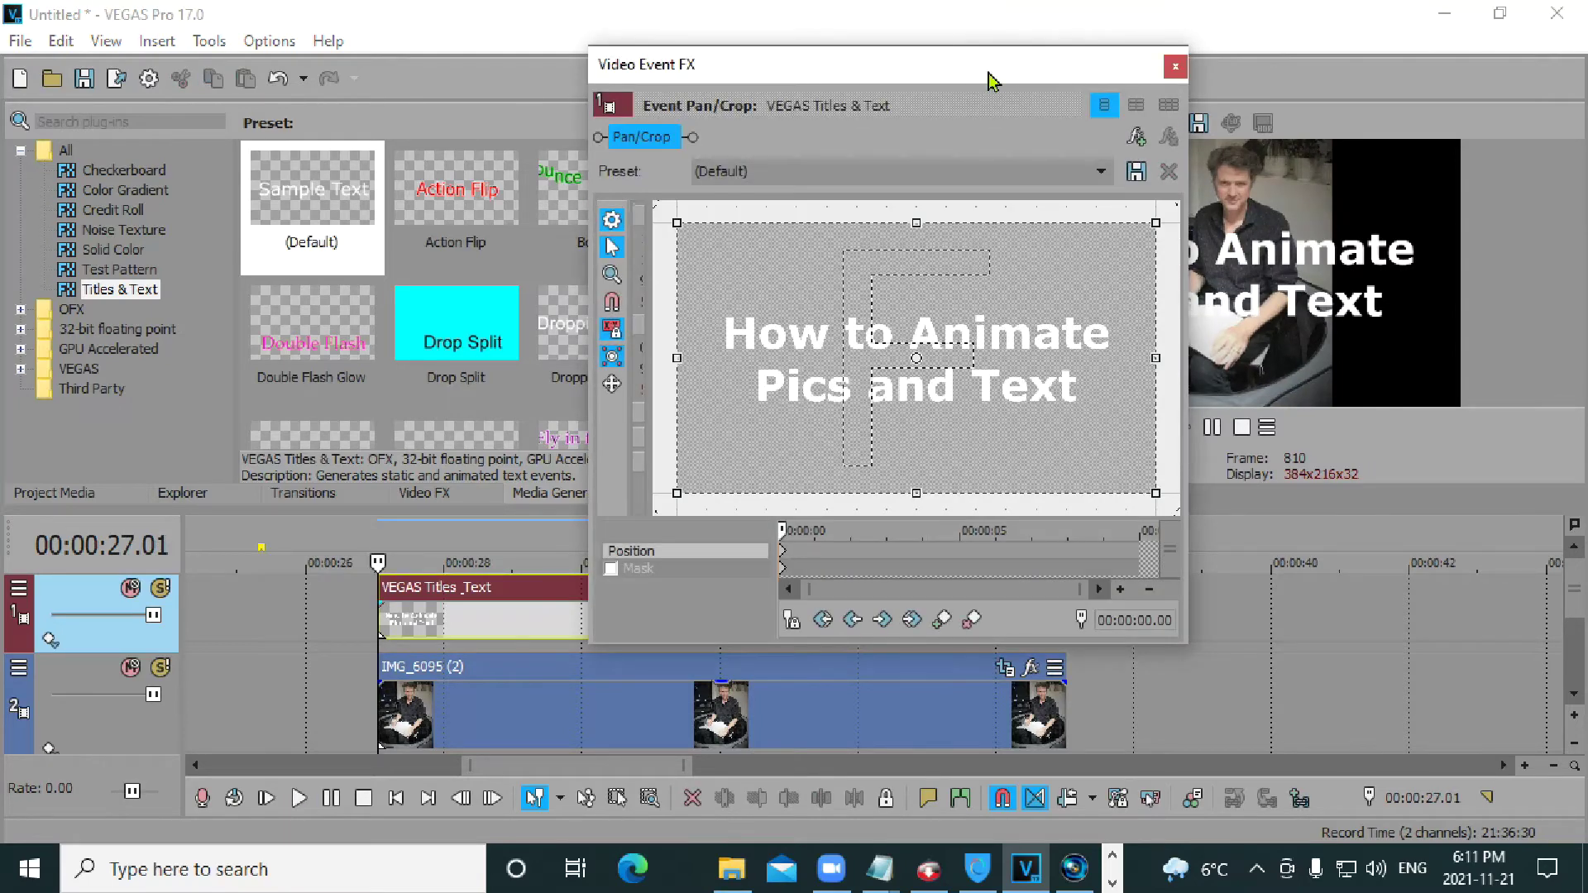
left_click_drag(989, 73, 513, 43)
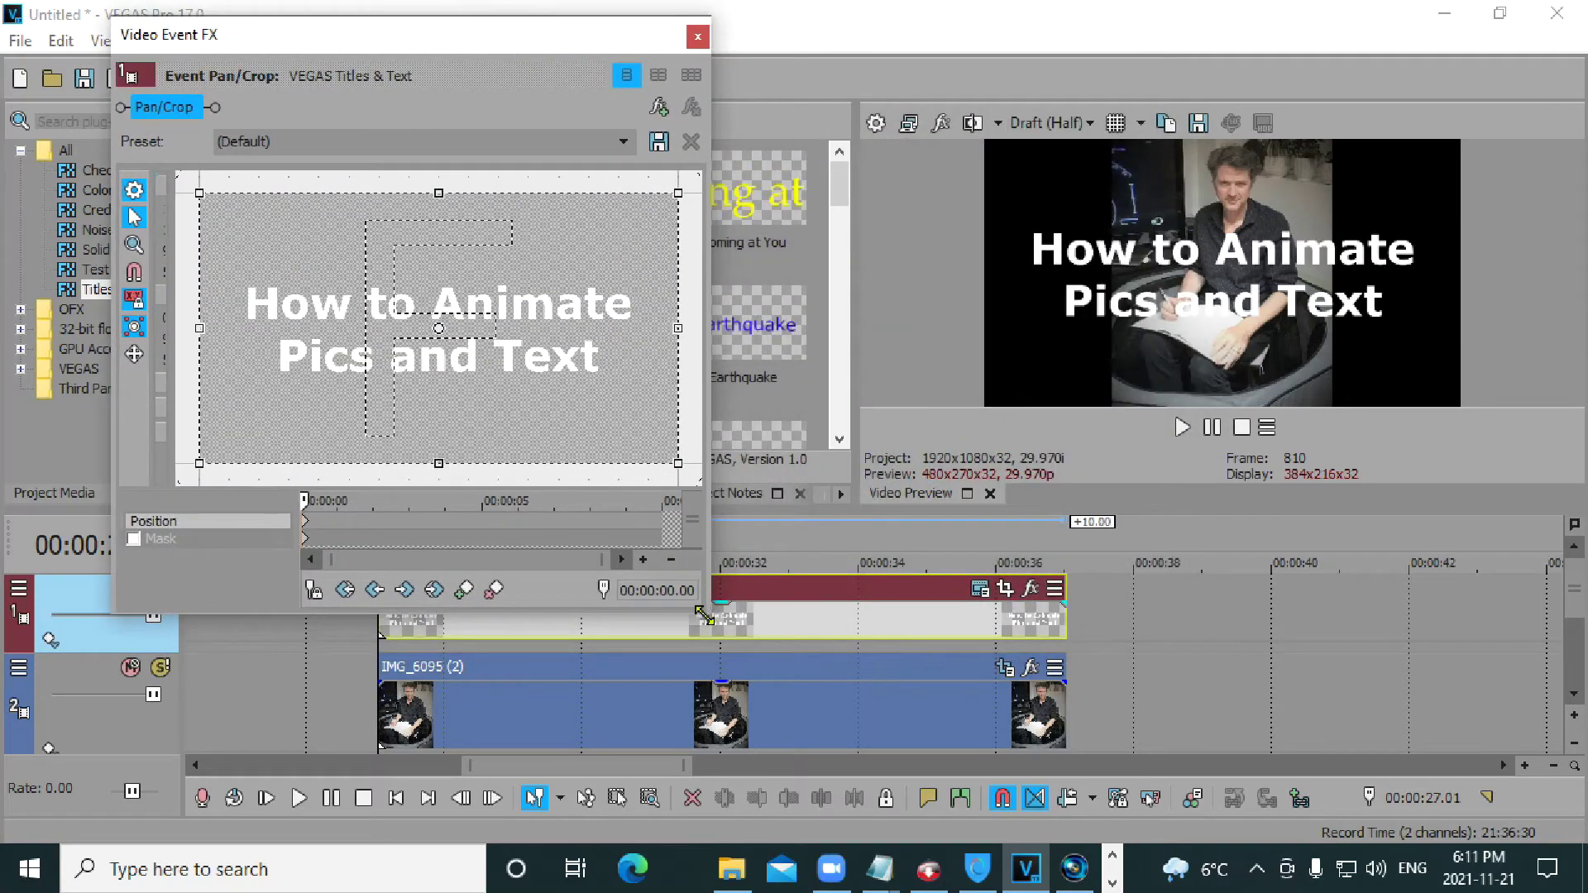
left_click_drag(704, 615, 933, 779)
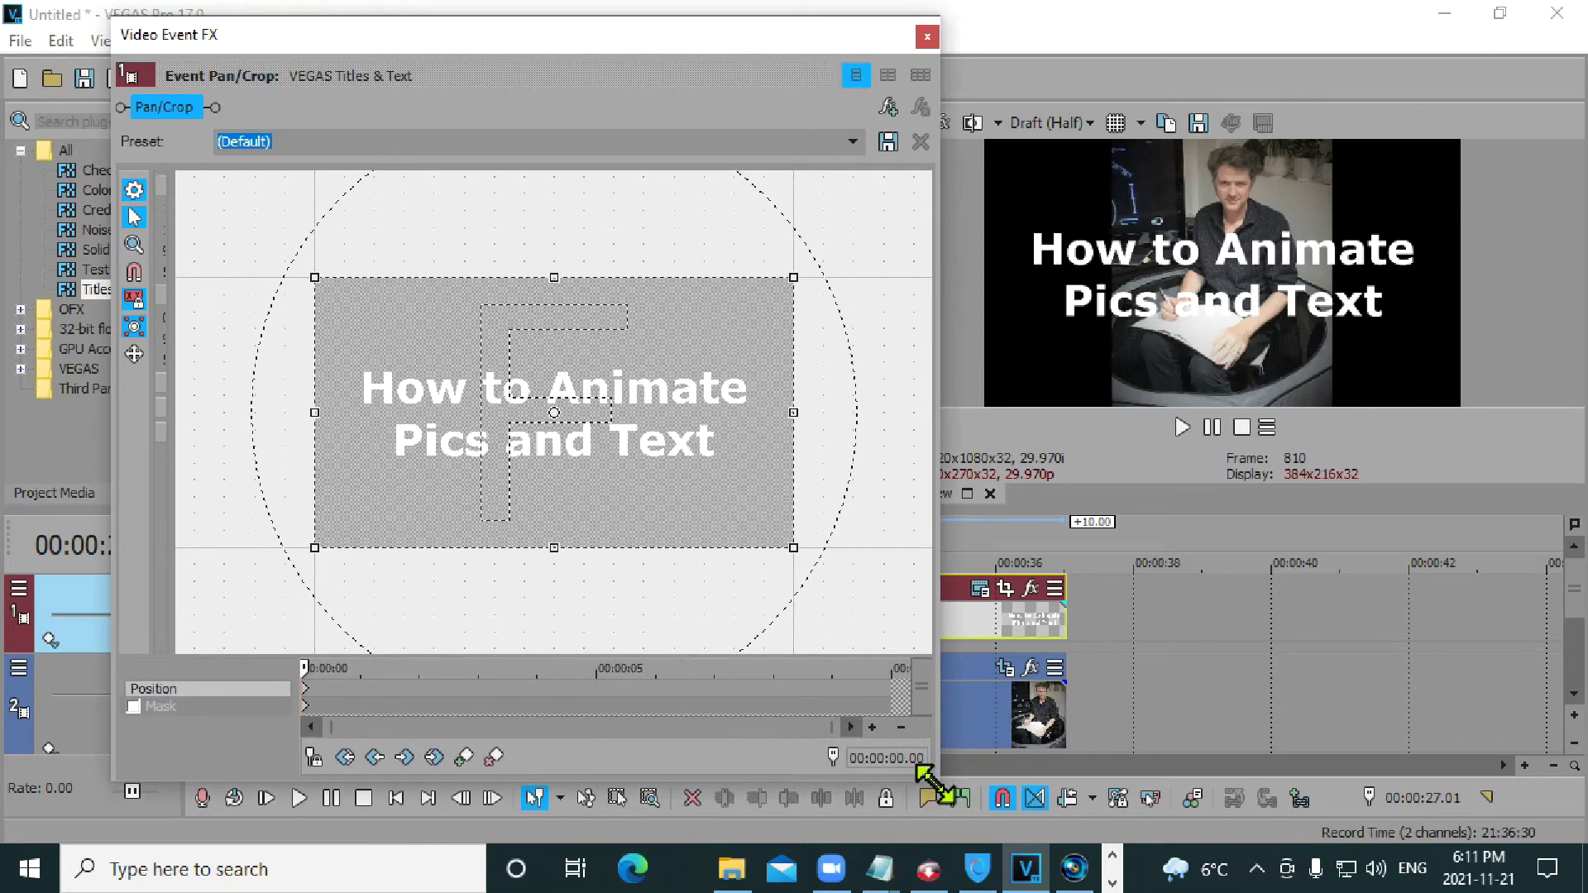
left_click_drag(593, 48, 446, 33)
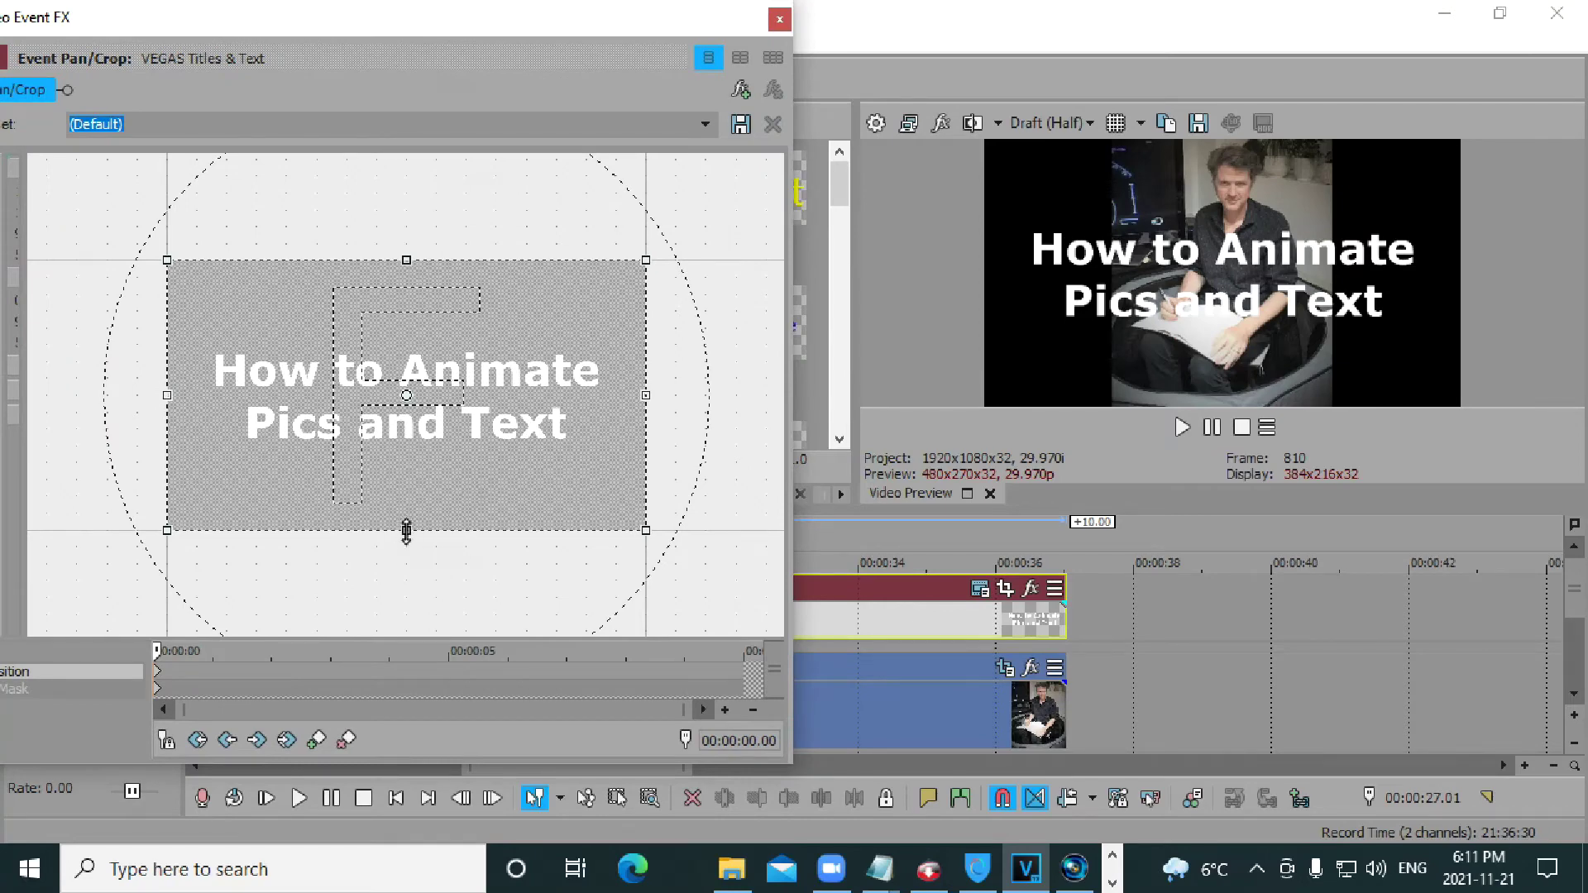
Enlarge the crop frame at the start, keyframe 00:00:02.29, and shrink it to fit the title.
left_click_drag(407, 539, 430, 585)
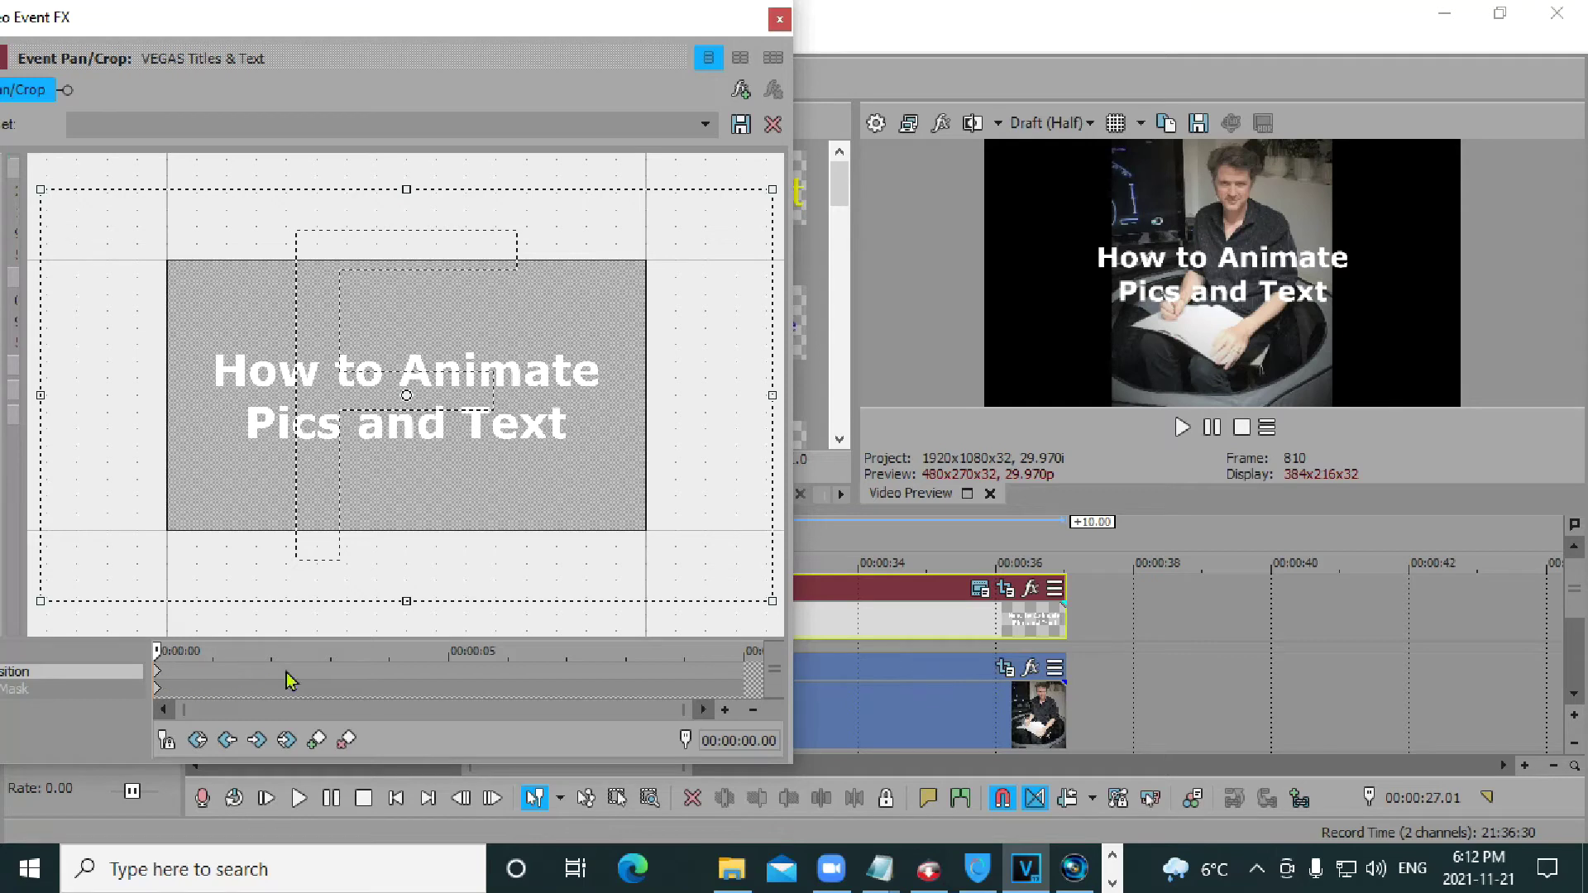
left_click(328, 670)
left_click_drag(406, 593, 414, 519)
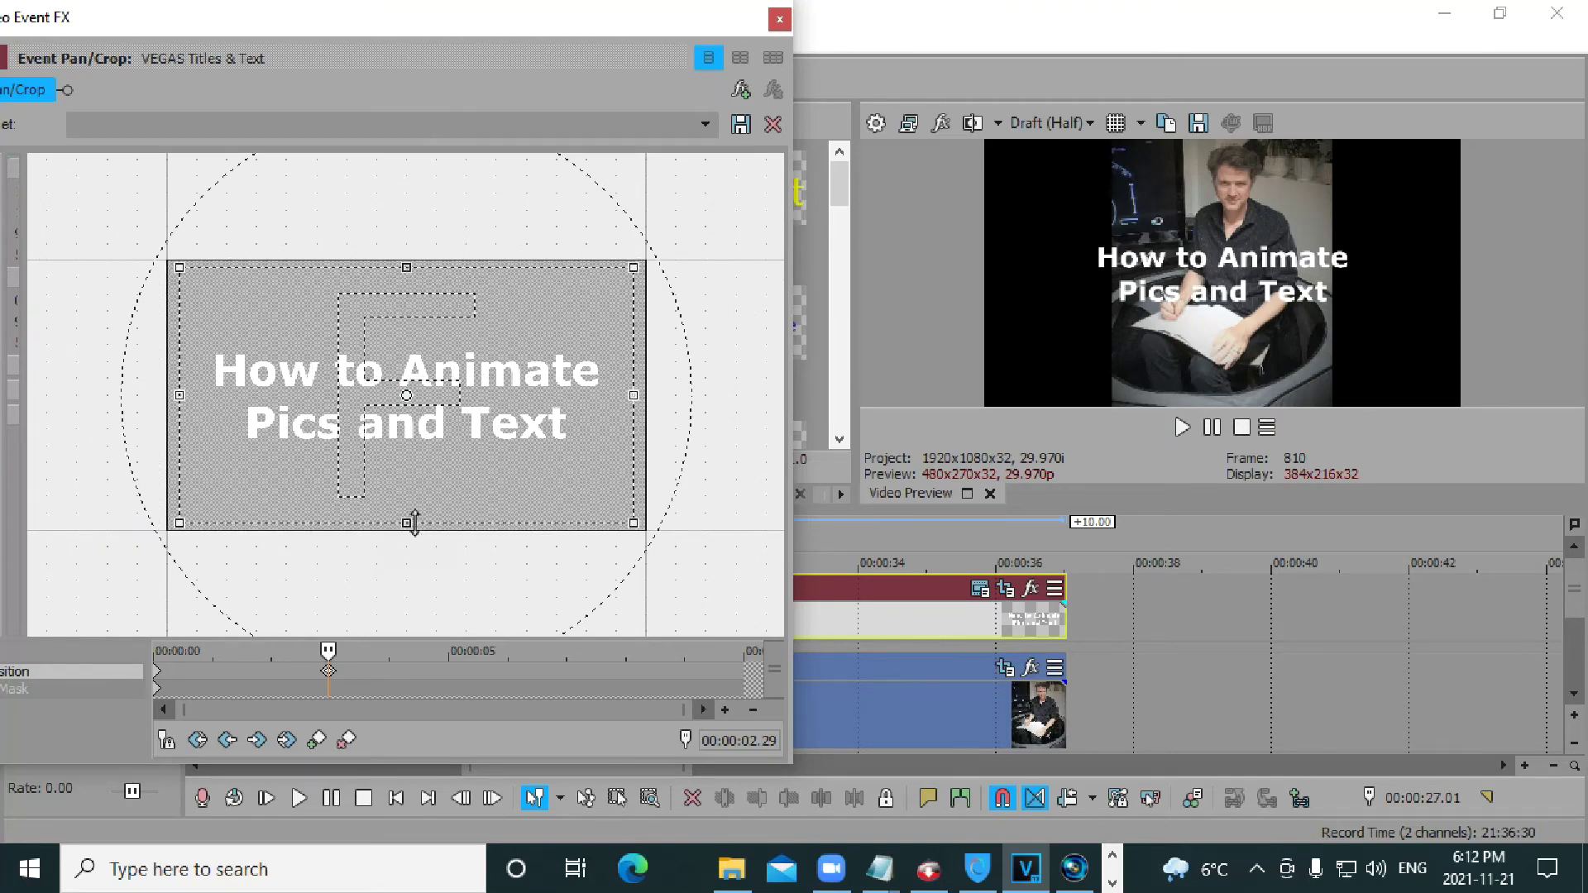
left_click(779, 20)
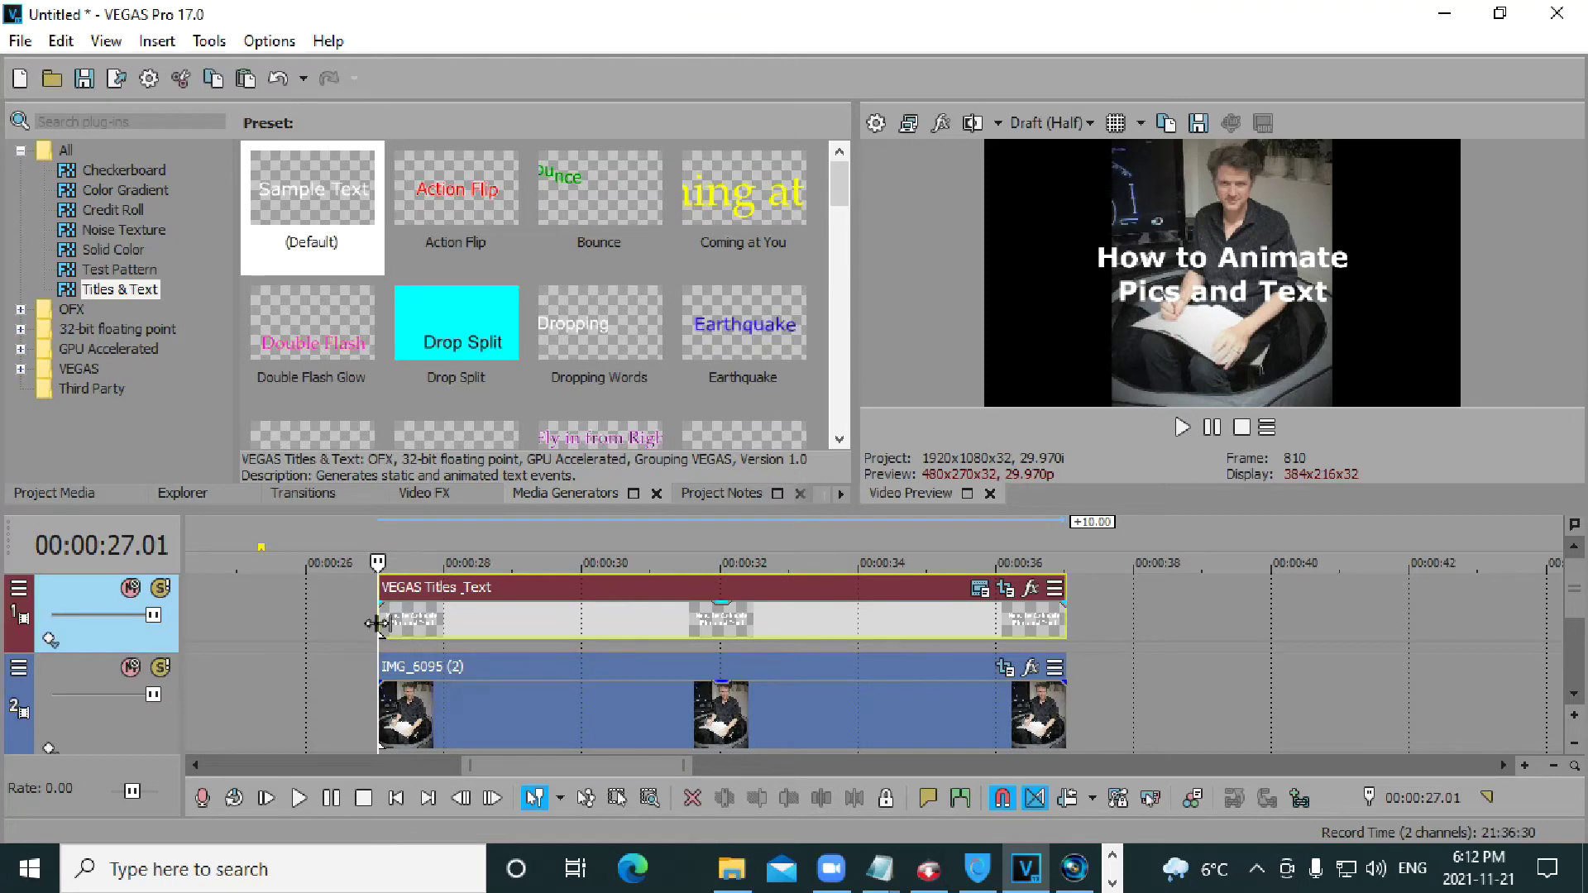
key("space")
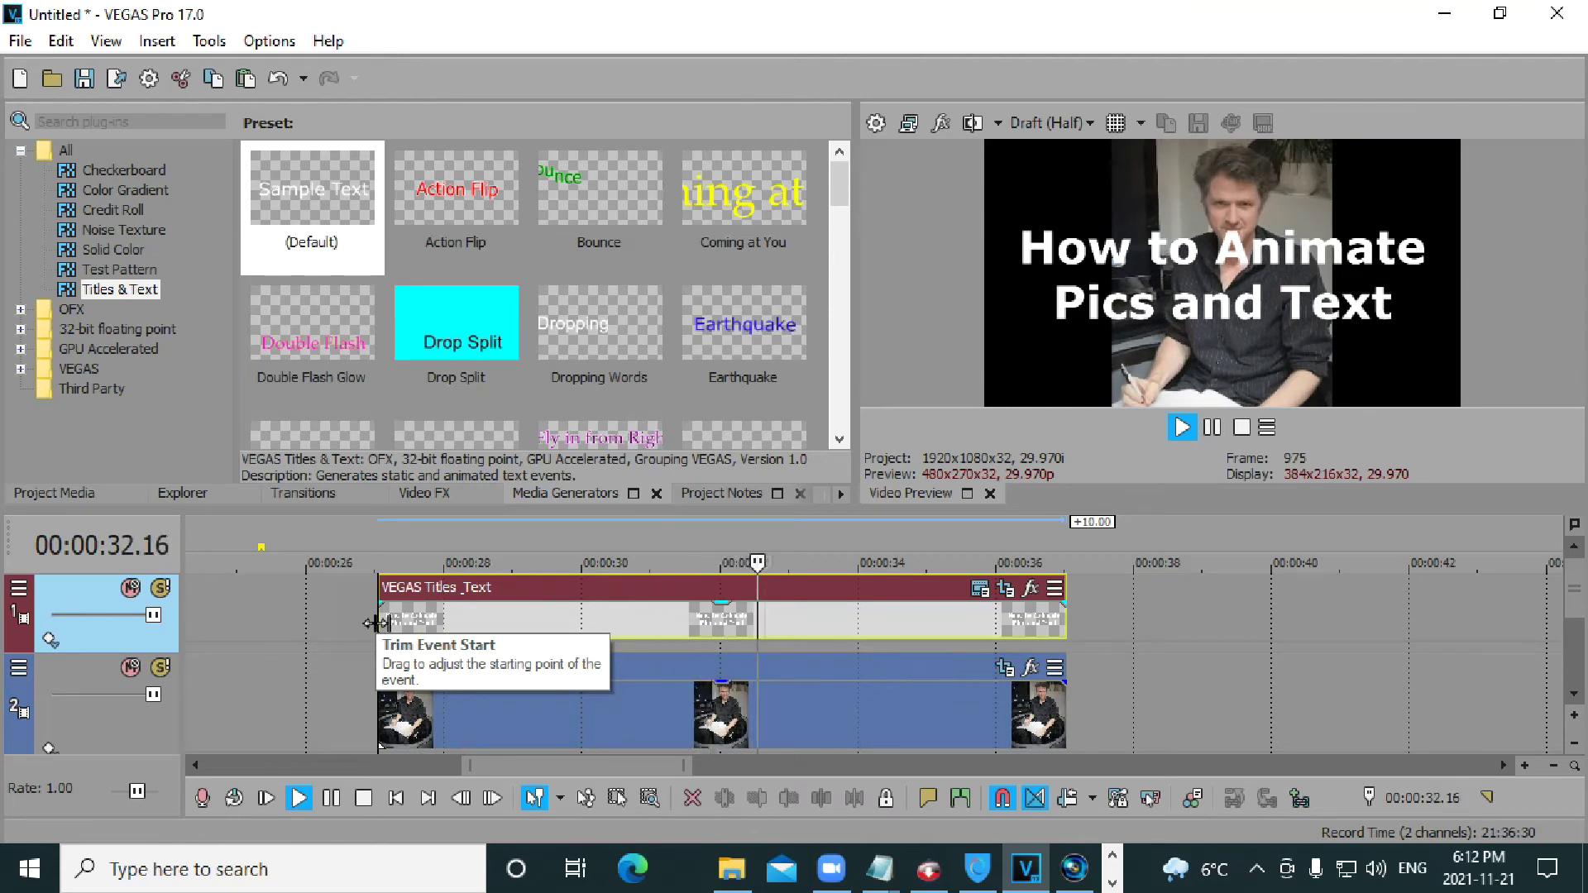
left_click(367, 800)
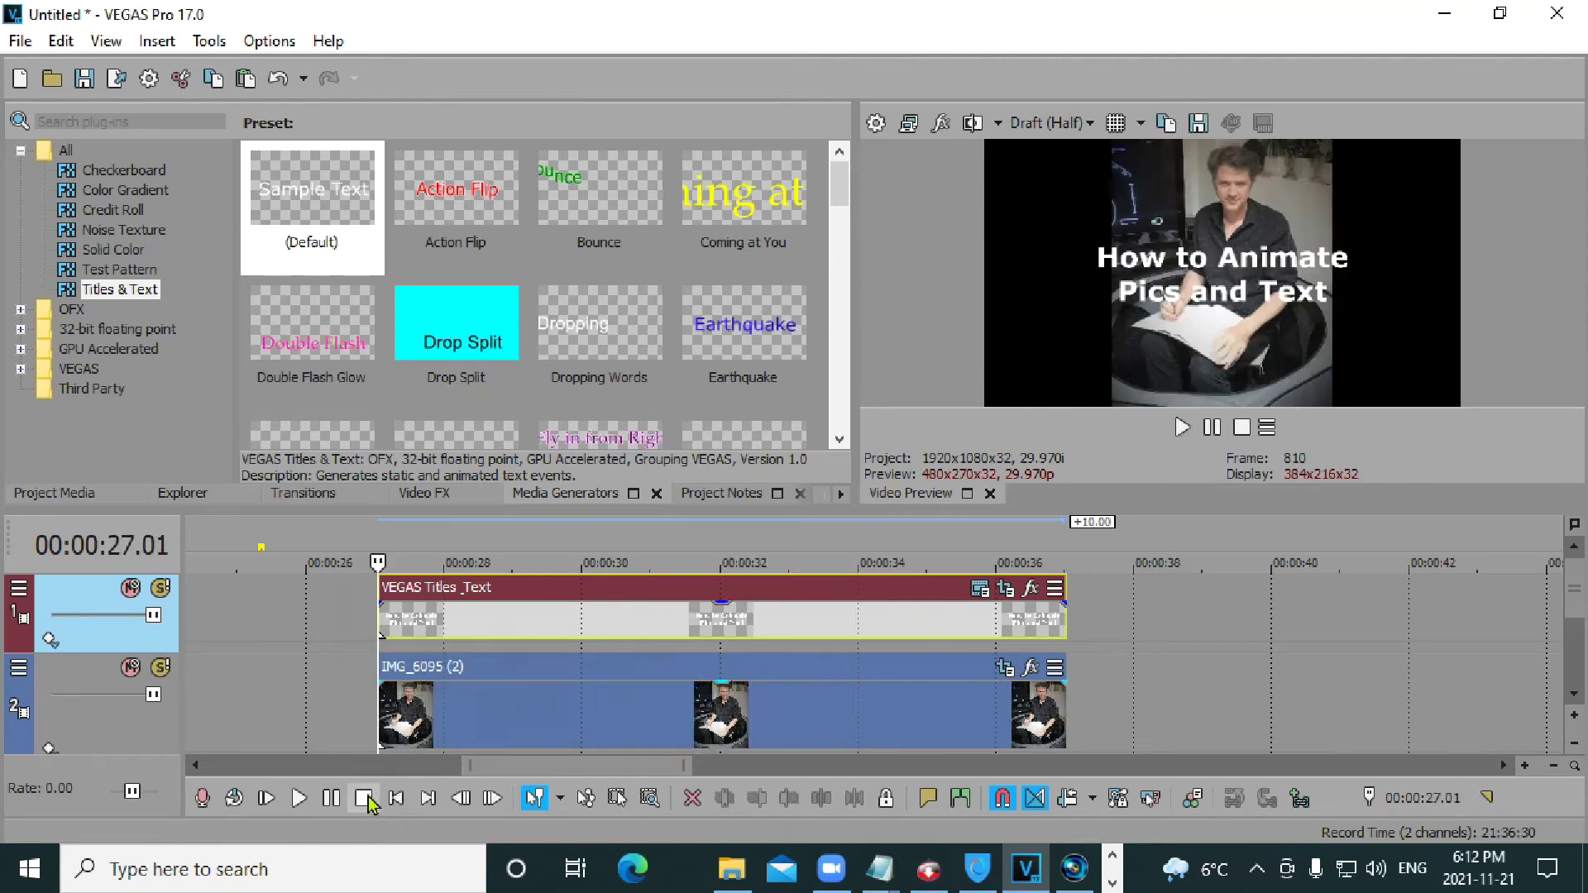
left_click(1112, 883)
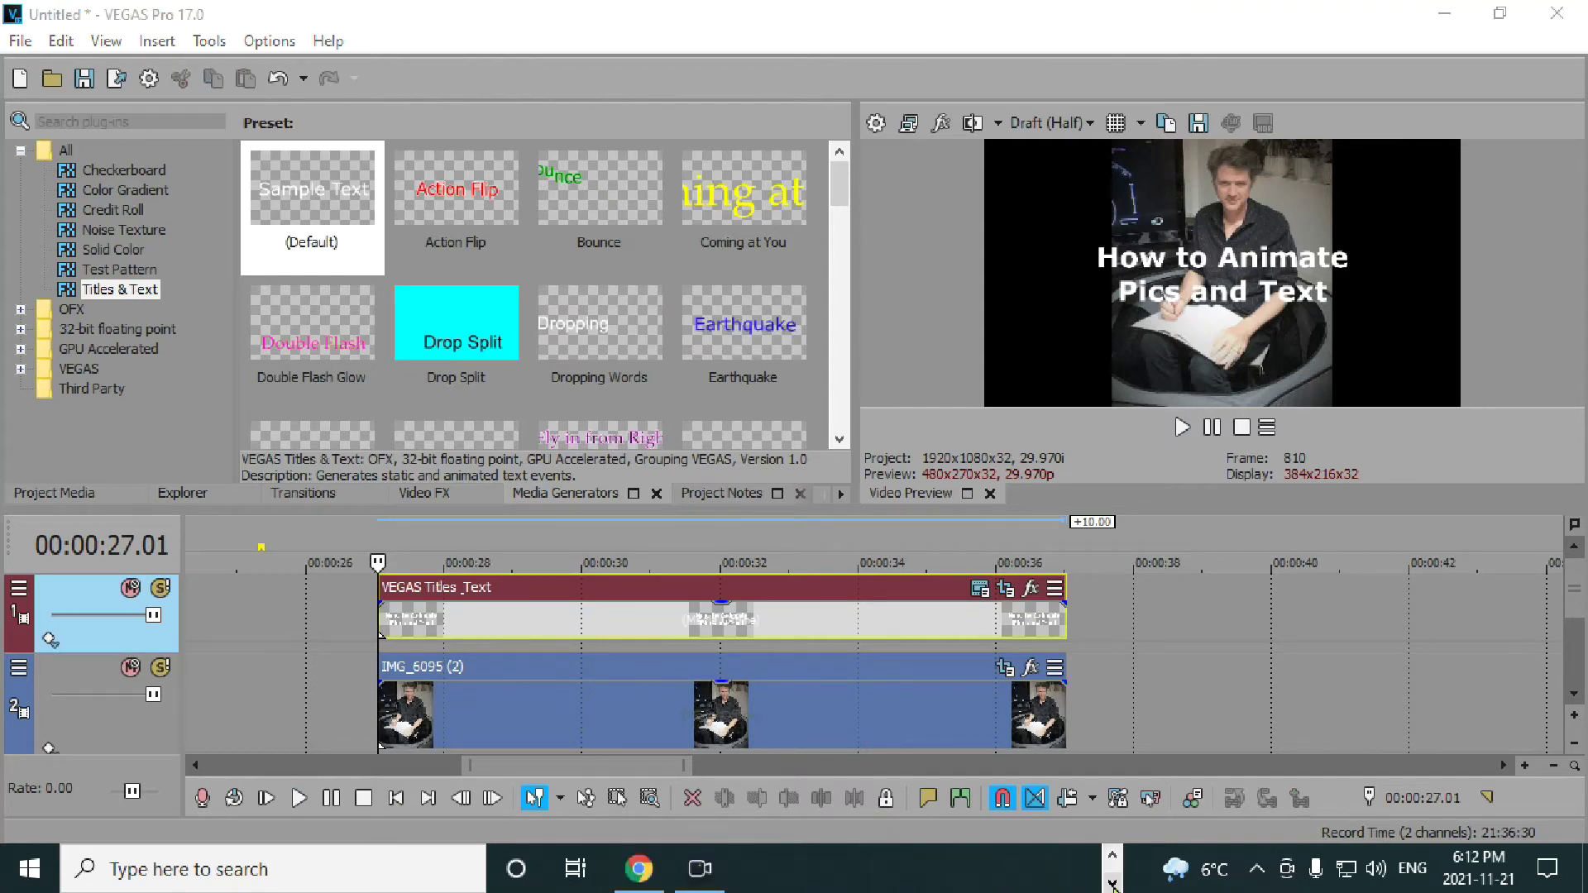
left_click(699, 868)
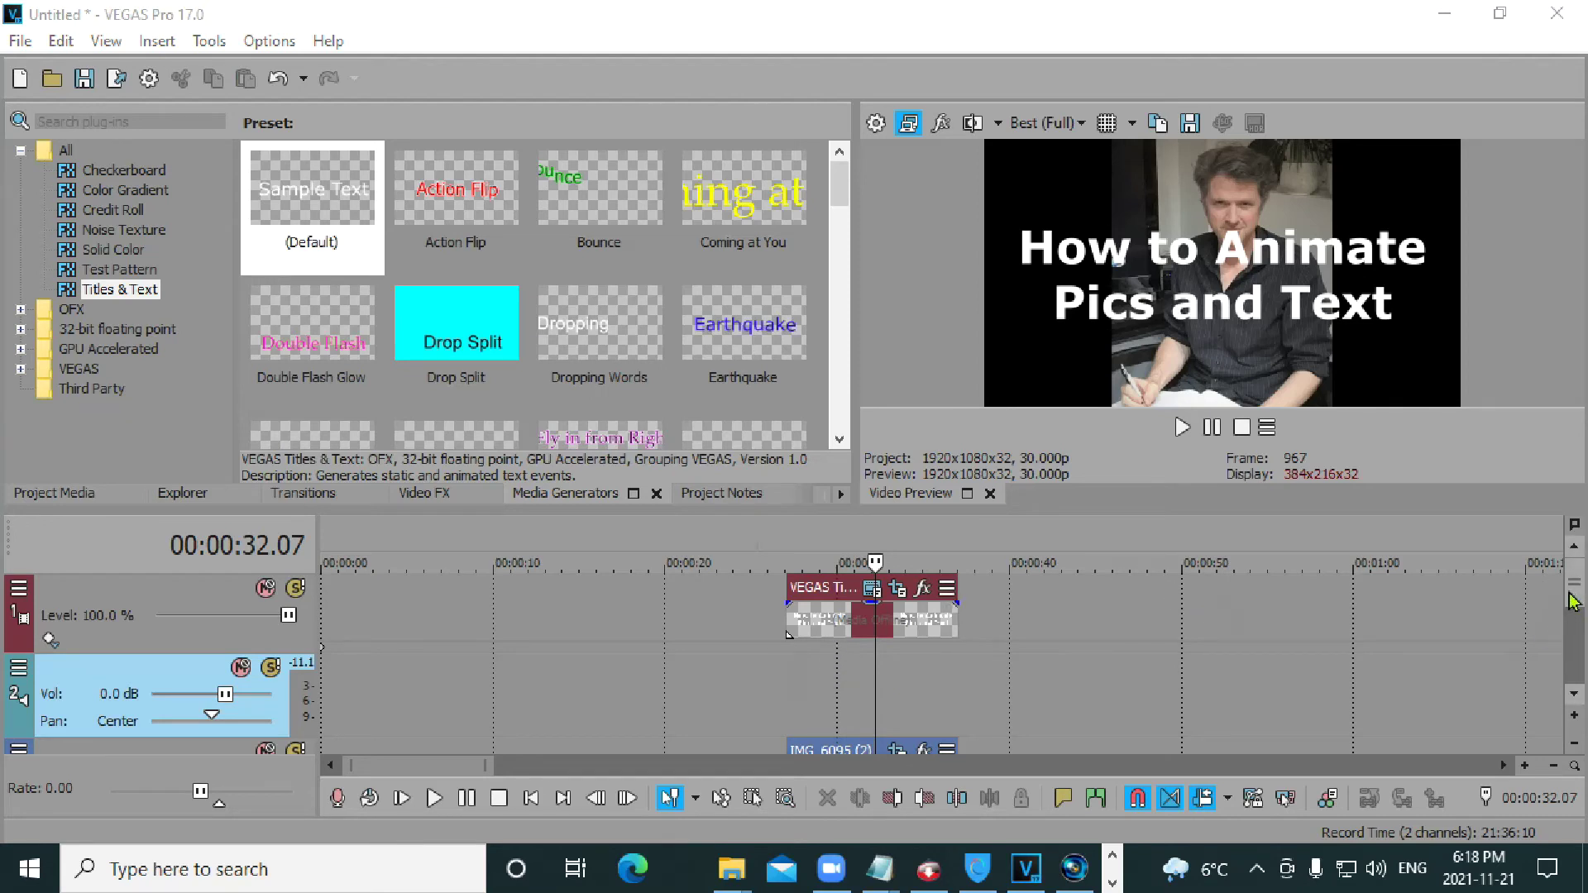
Collapse the audio track, fade the title opacity to 0%, and delete the title track.
scroll(1573, 628, "down", 1)
scroll(1573, 629, "up", 1)
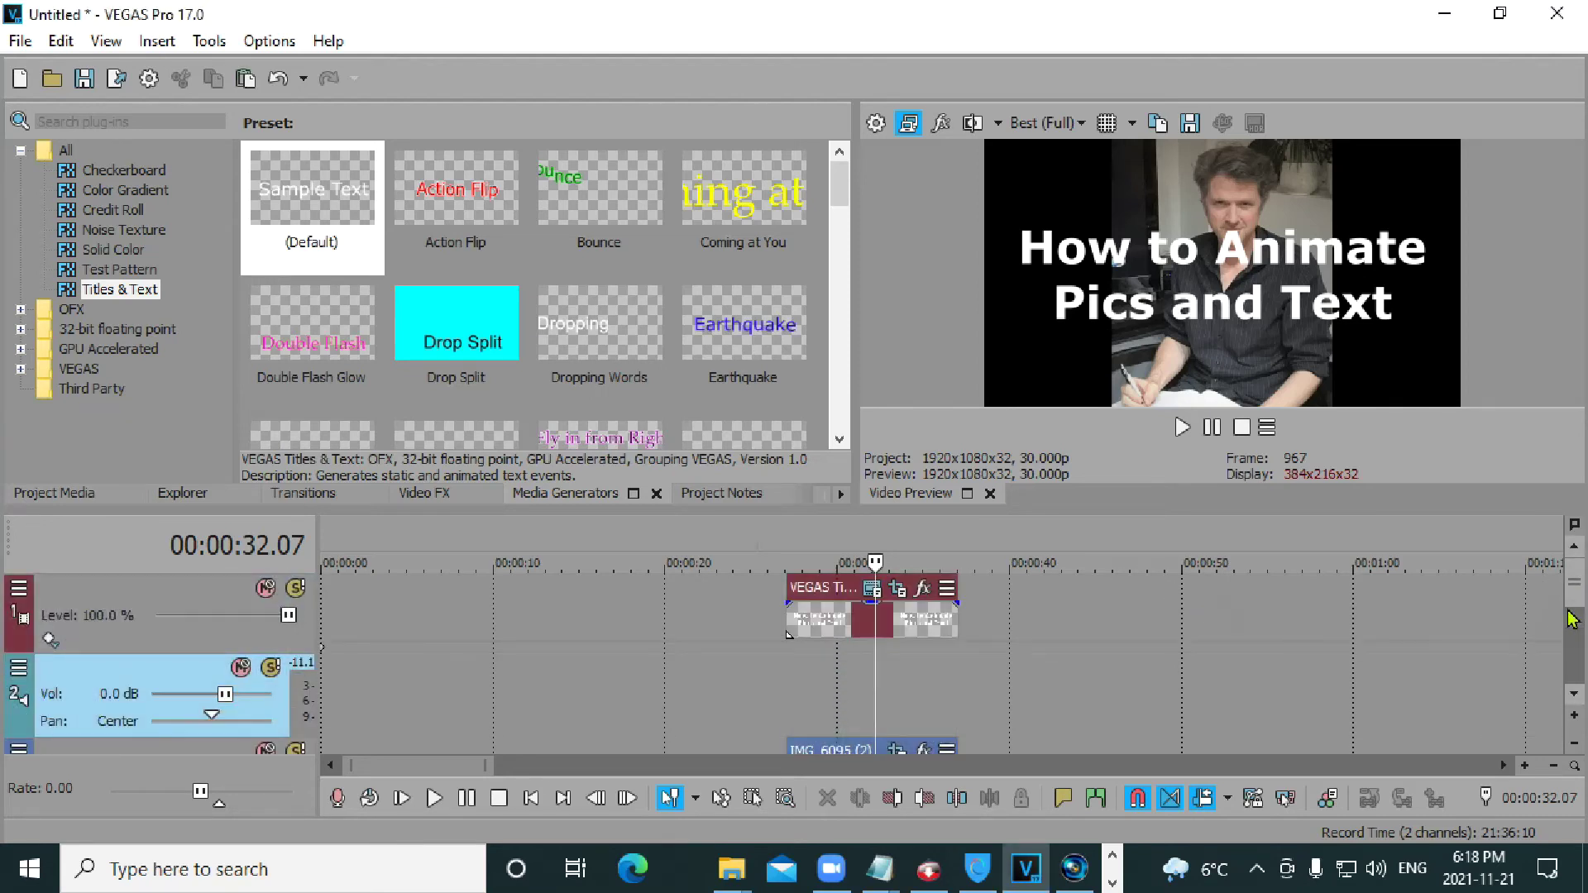
left_click_drag(183, 734, 183, 680)
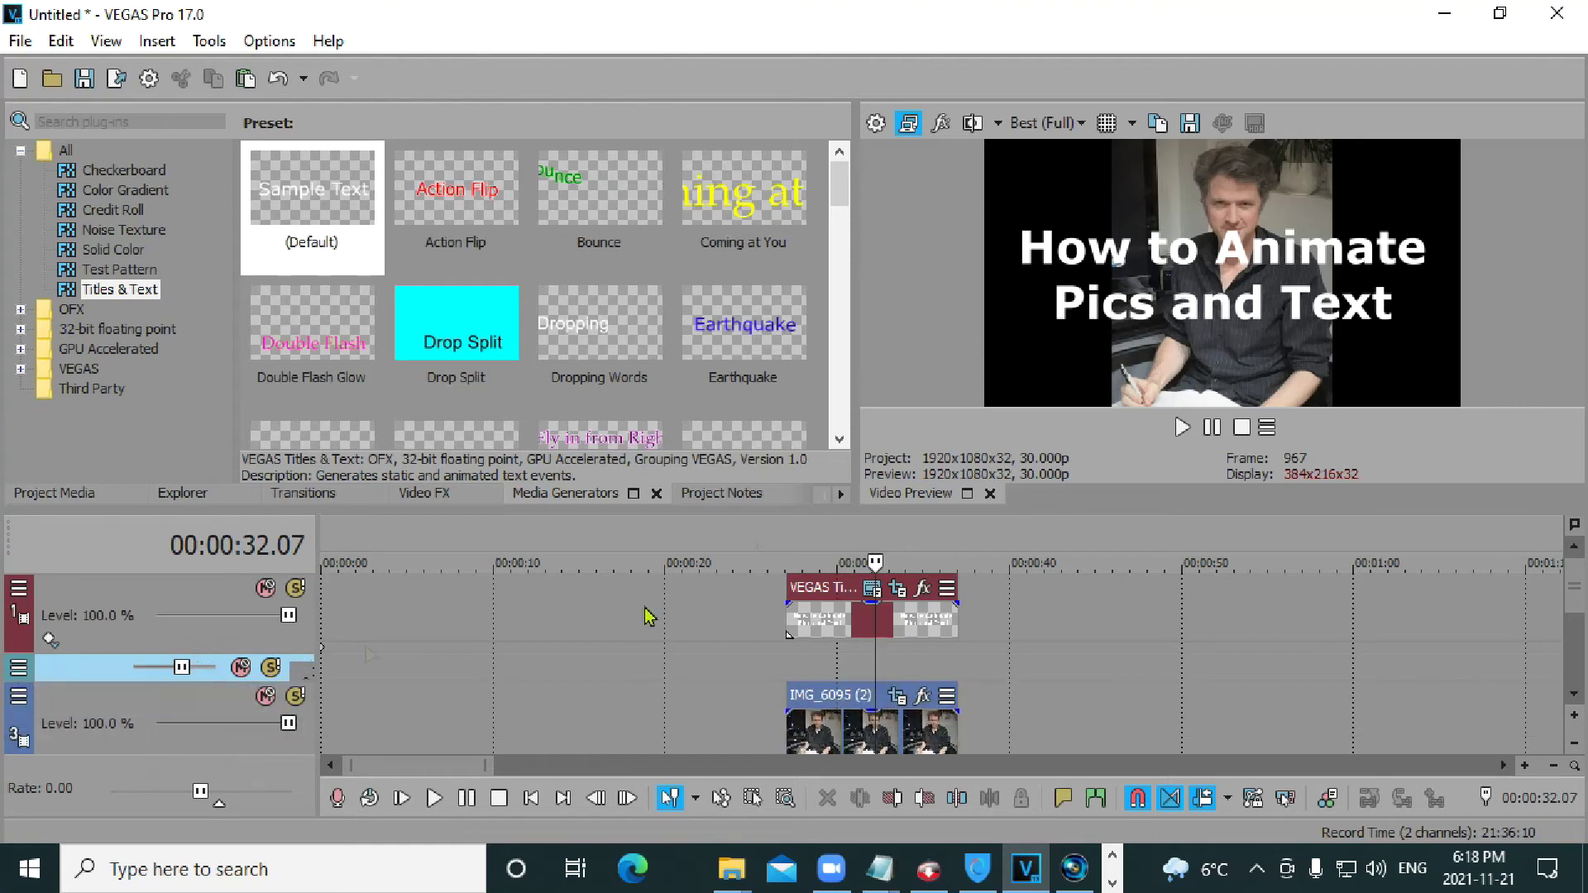
left_click_drag(818, 616, 825, 659)
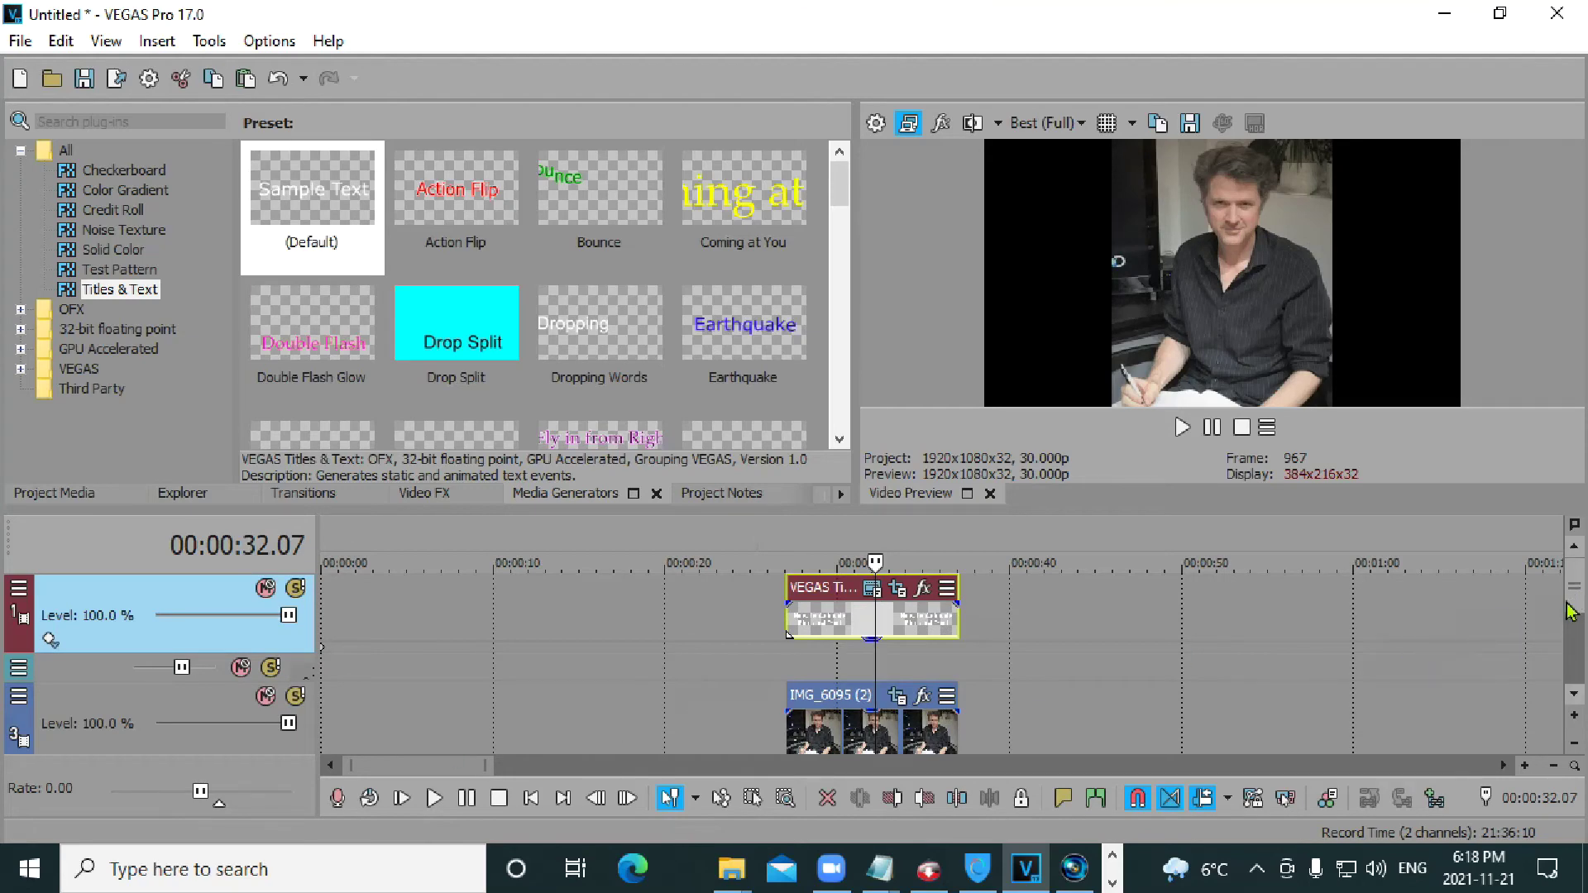
key("Delete")
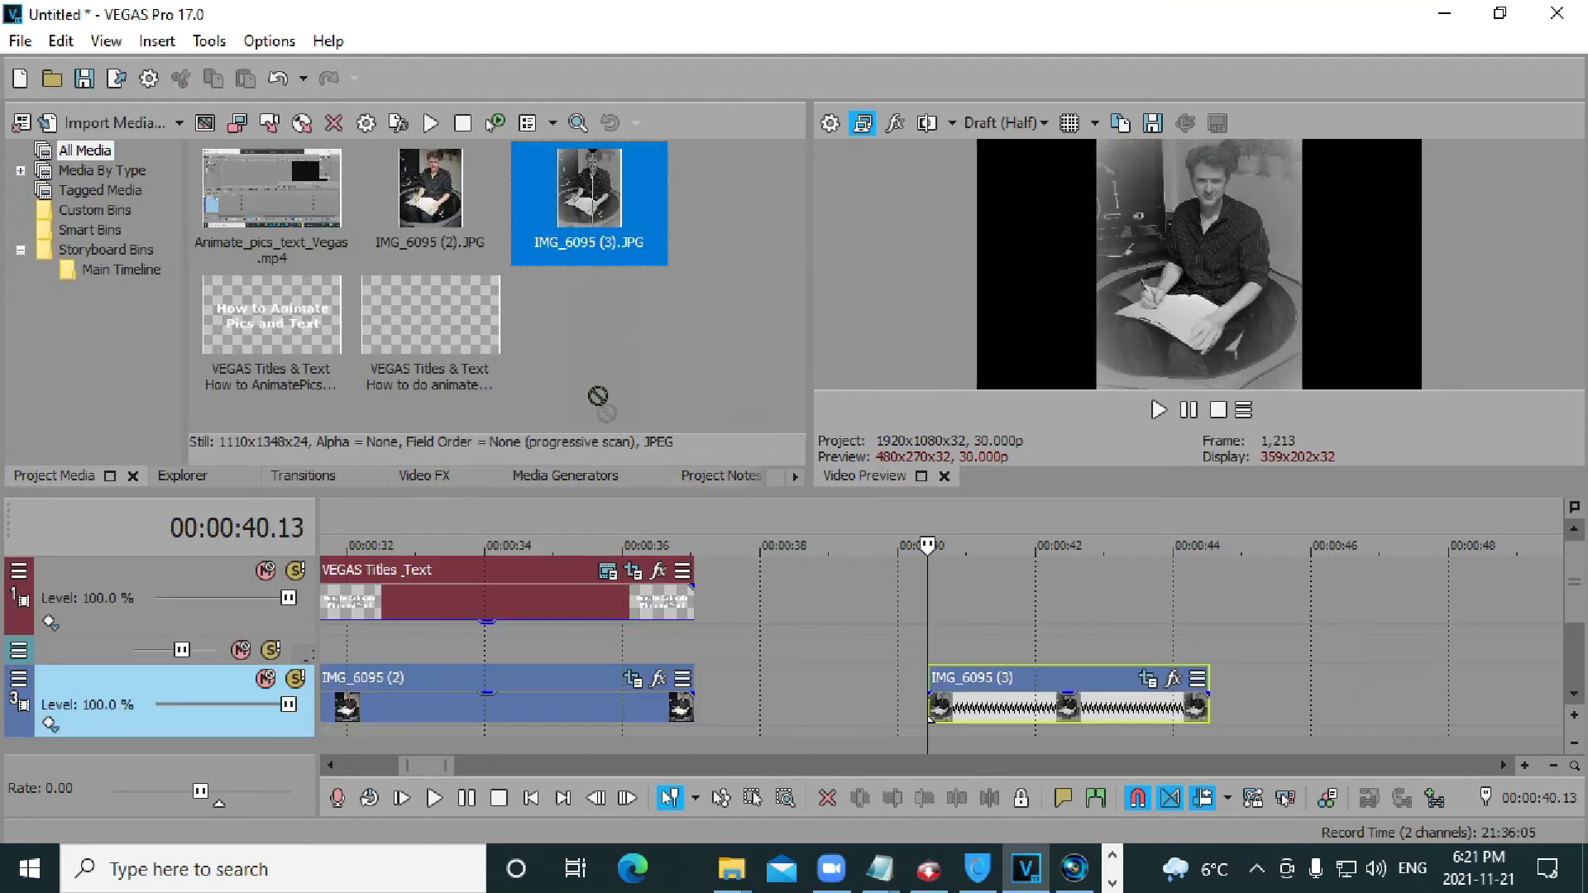
Place IMG_6095 (3) after the existing clip on the photo track.
left_click_drag(597, 395, 1282, 711)
scroll(1279, 726, "down", 2)
left_click(1100, 616)
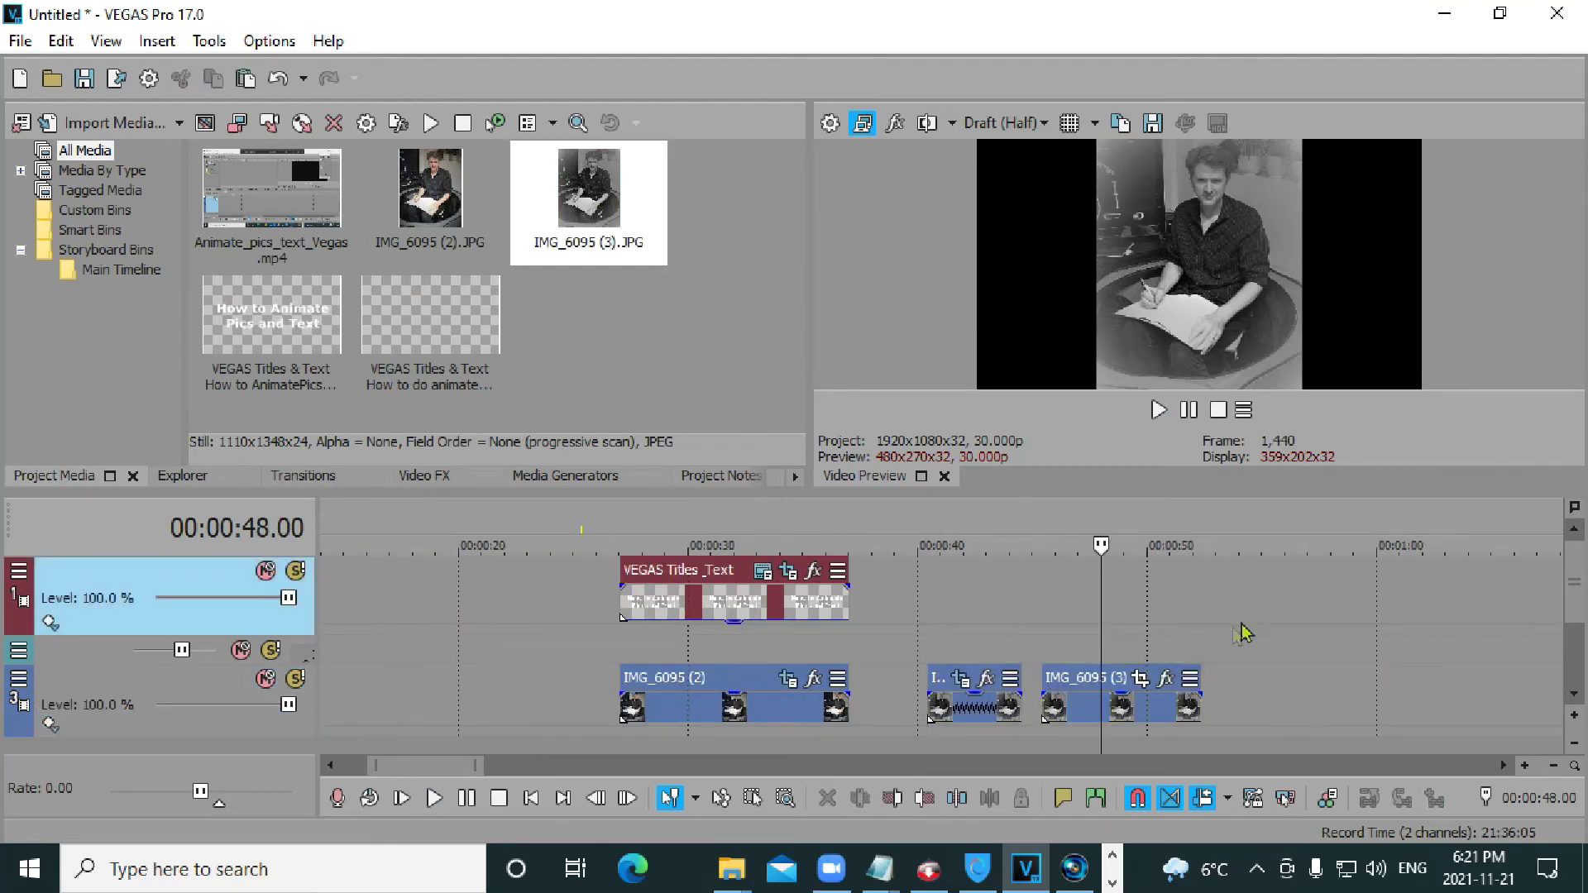
left_click(1142, 679)
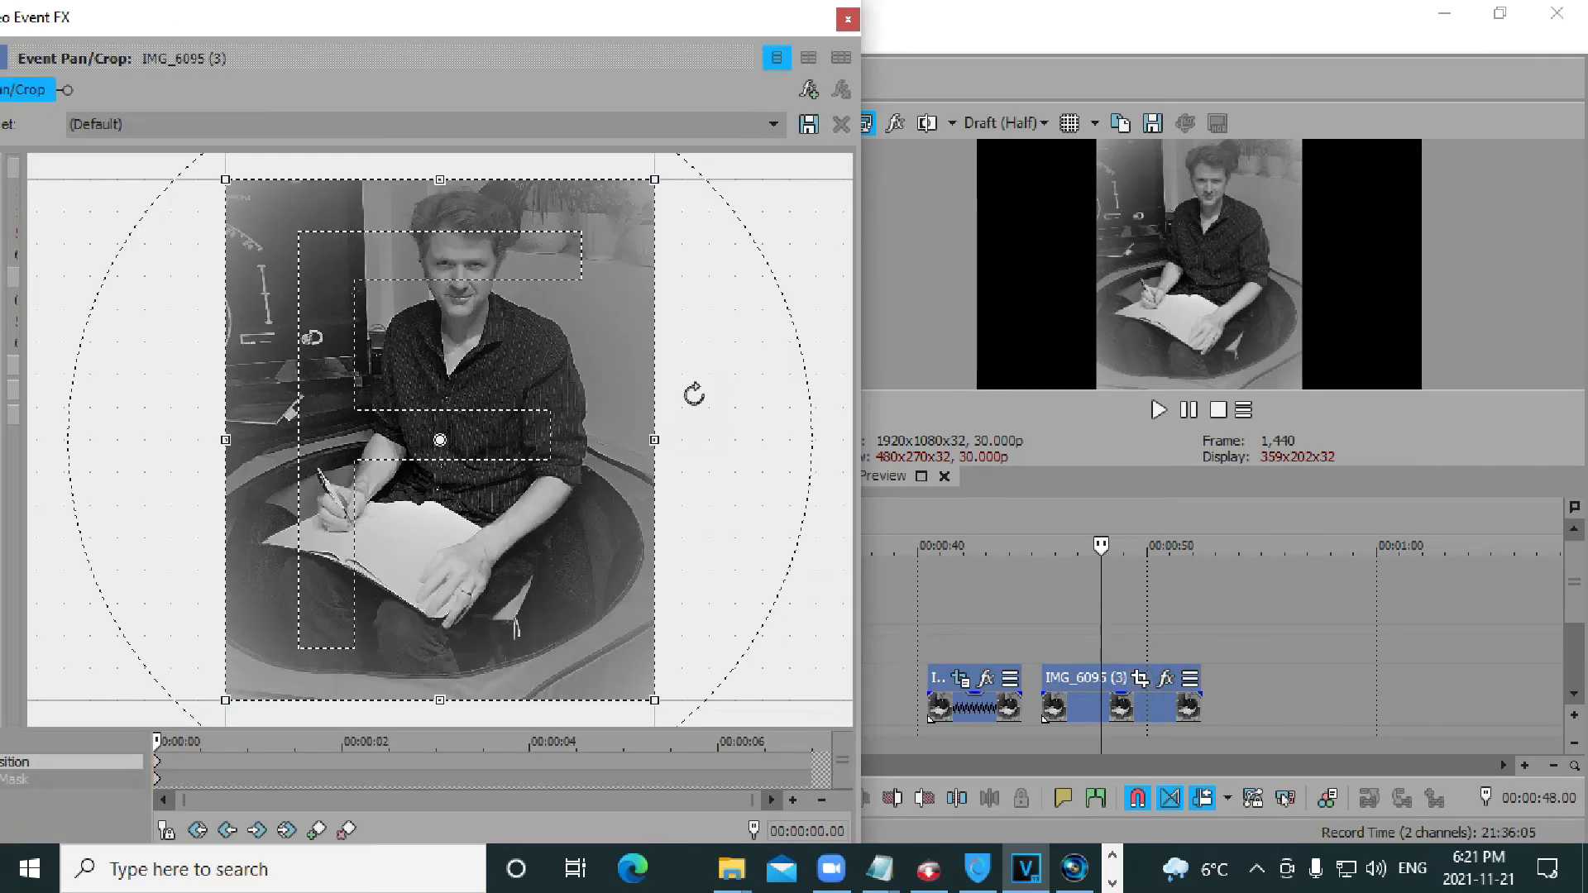
At the 00:00:04 keyframe, rotate the IMG_6095 (3) crop frame clockwise past about 70°.
scroll(440, 439, "down", 5)
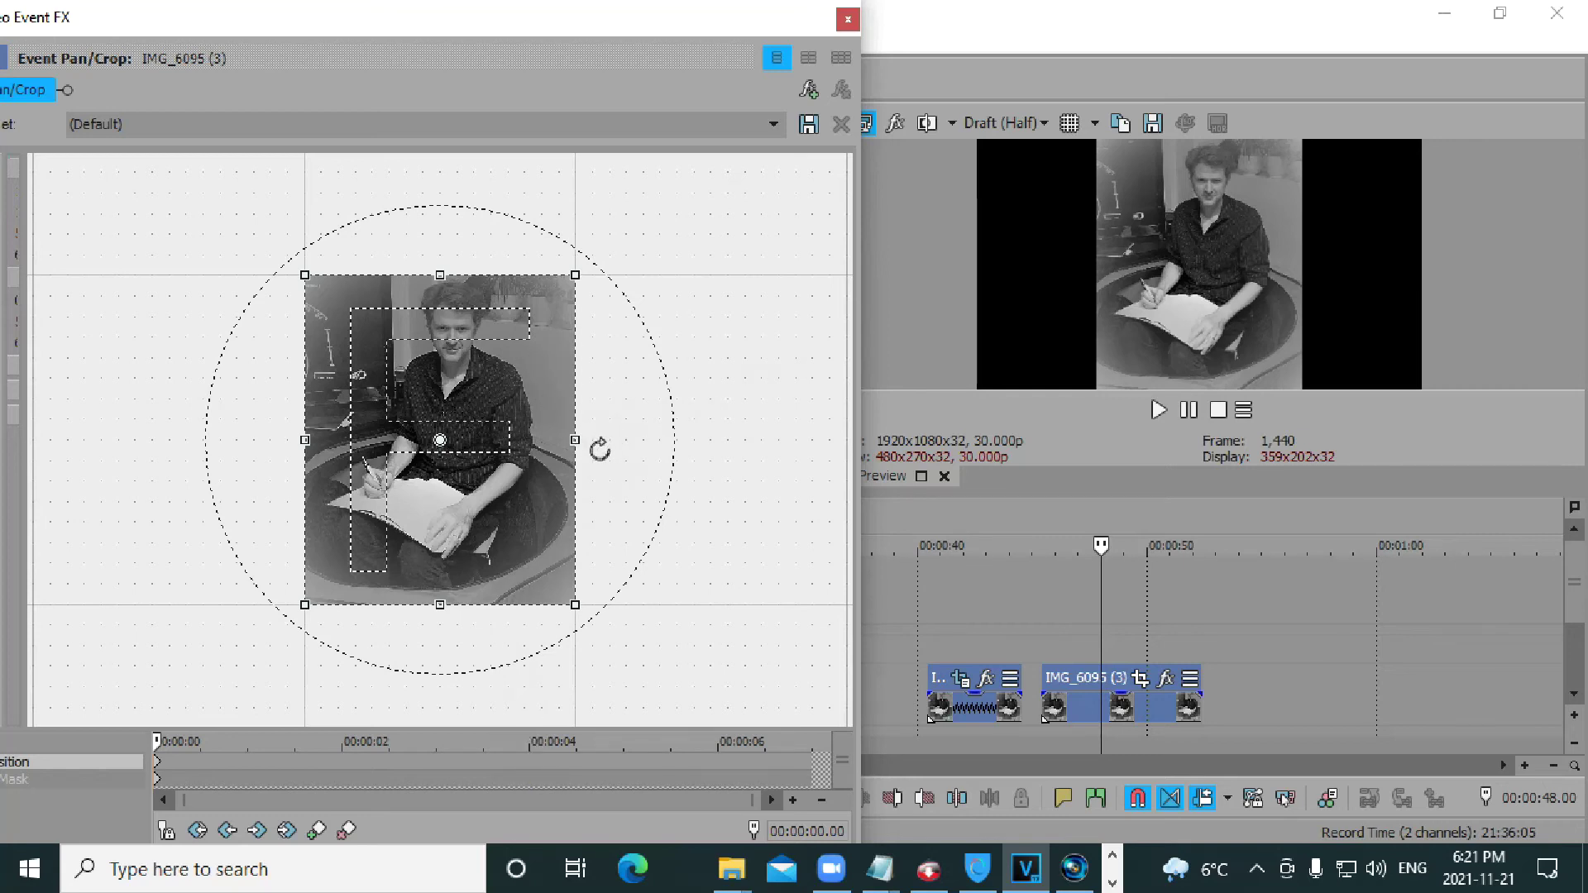
left_click(534, 769)
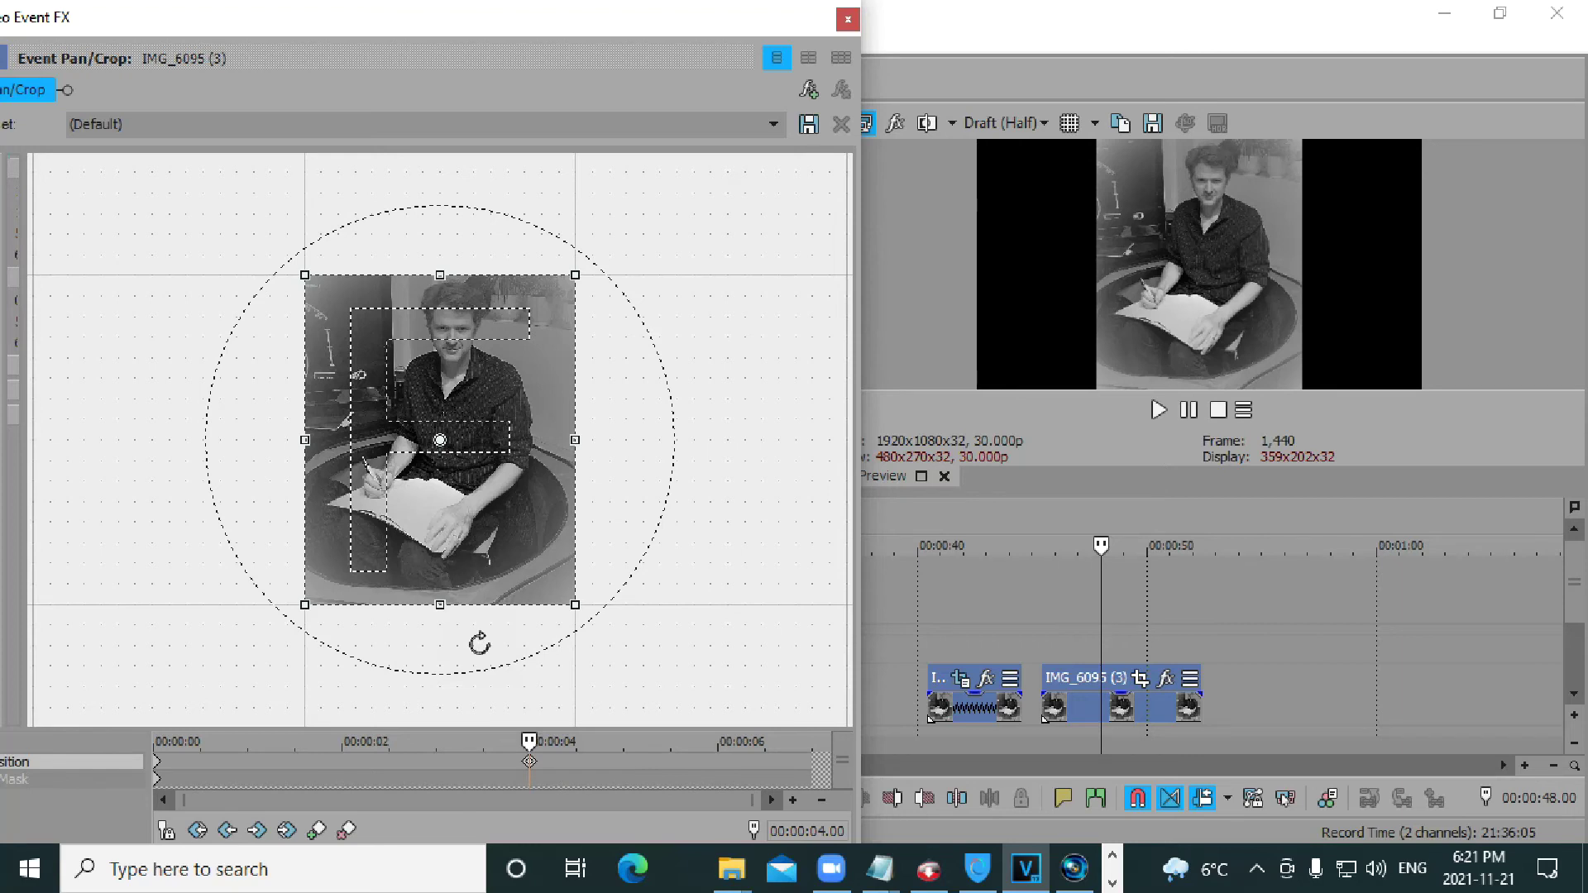
left_click_drag(344, 620, 350, 300)
left_click_drag(472, 299, 473, 620)
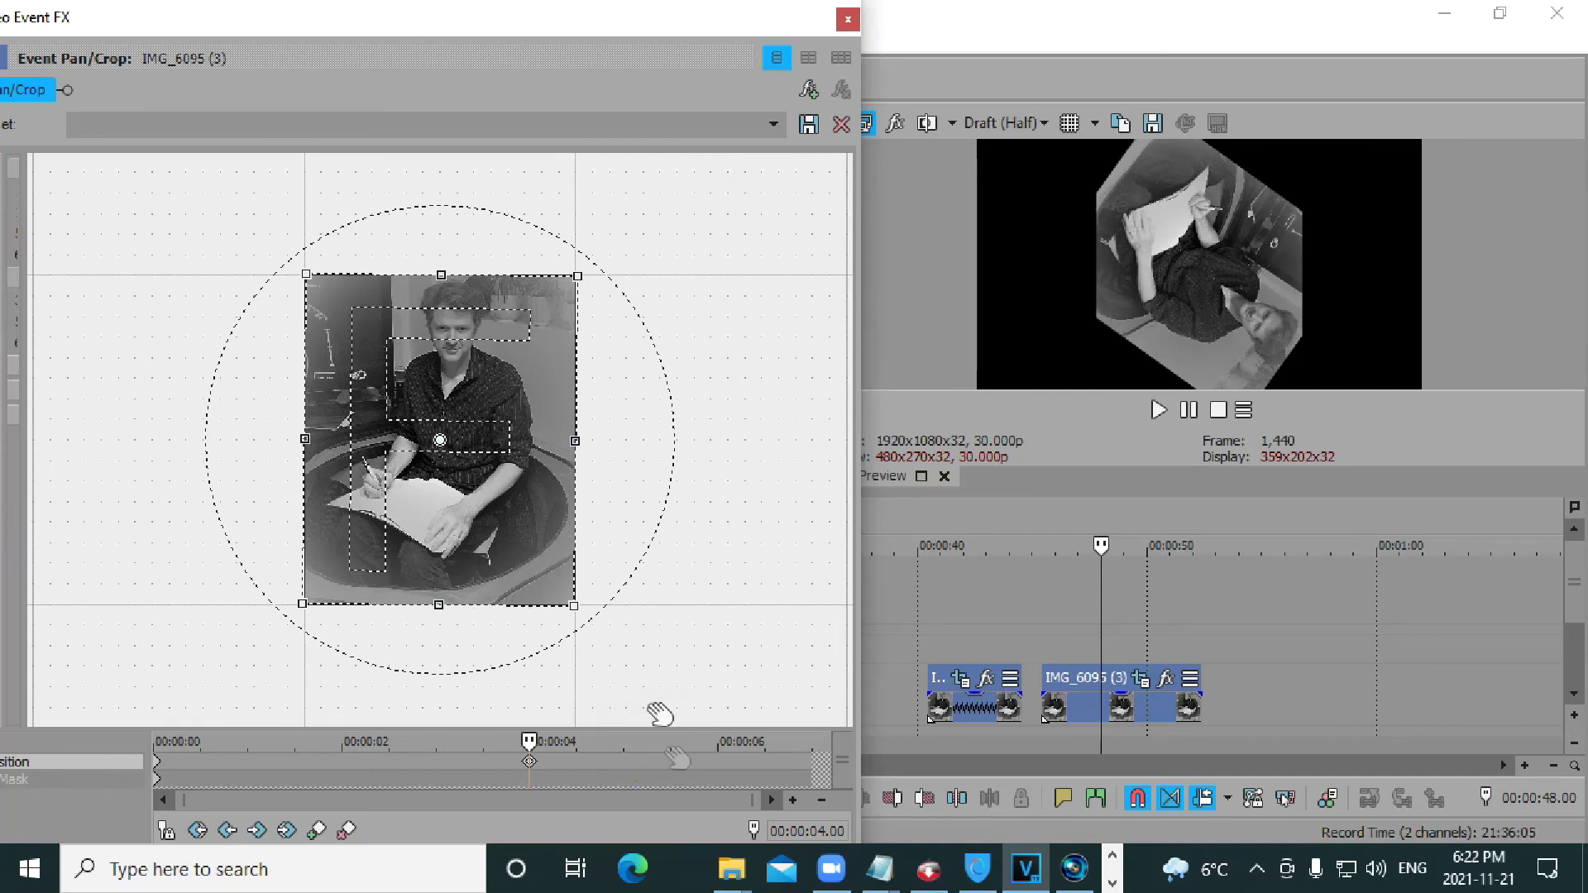
left_click(1048, 642)
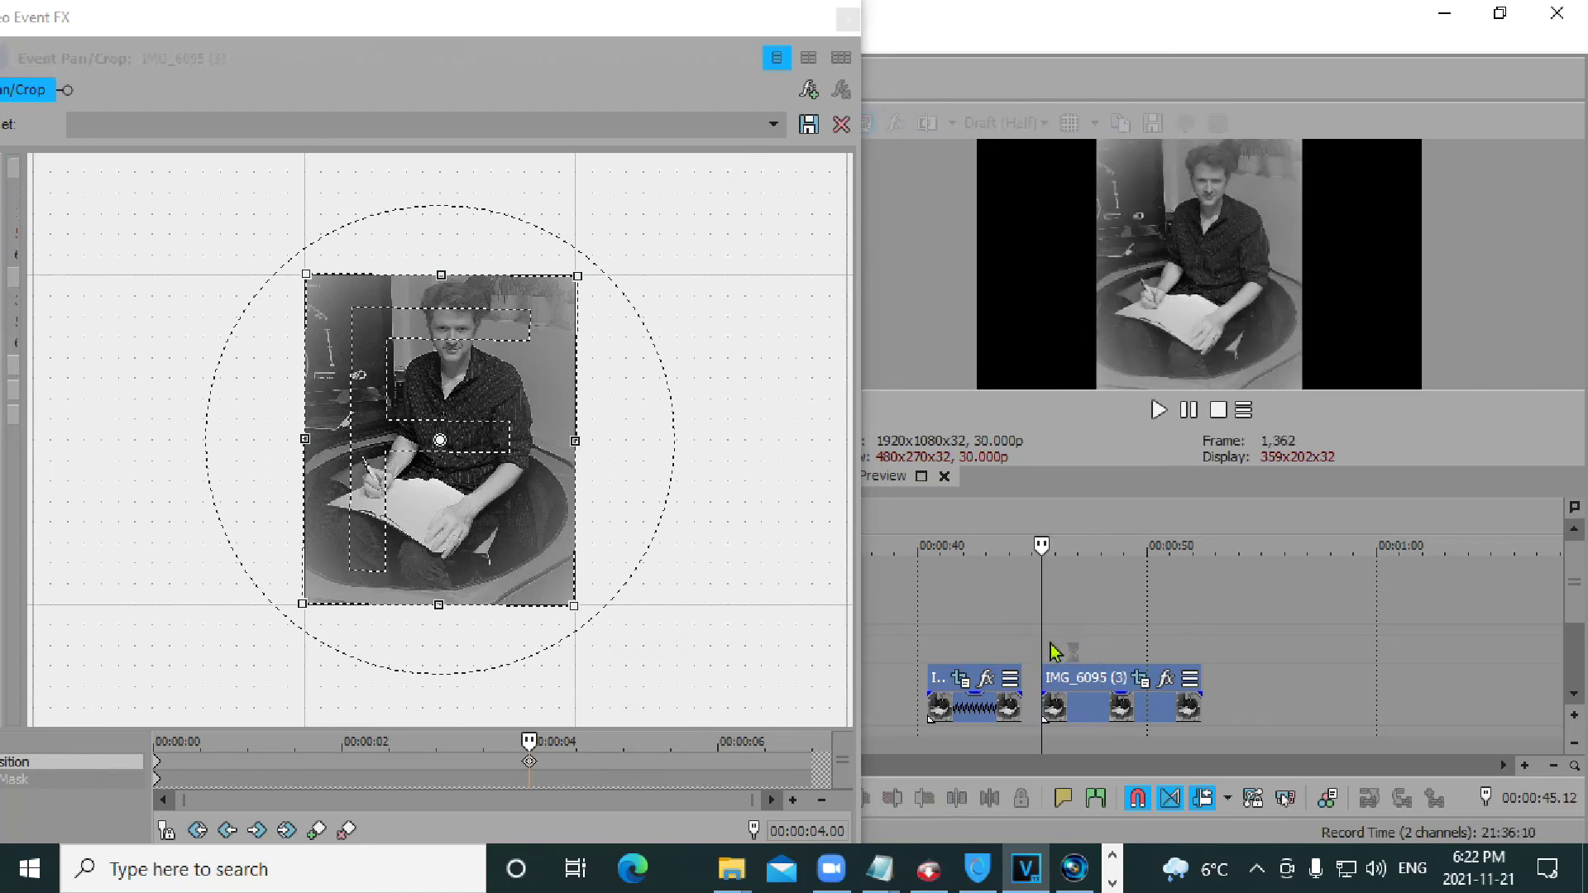
key("space")
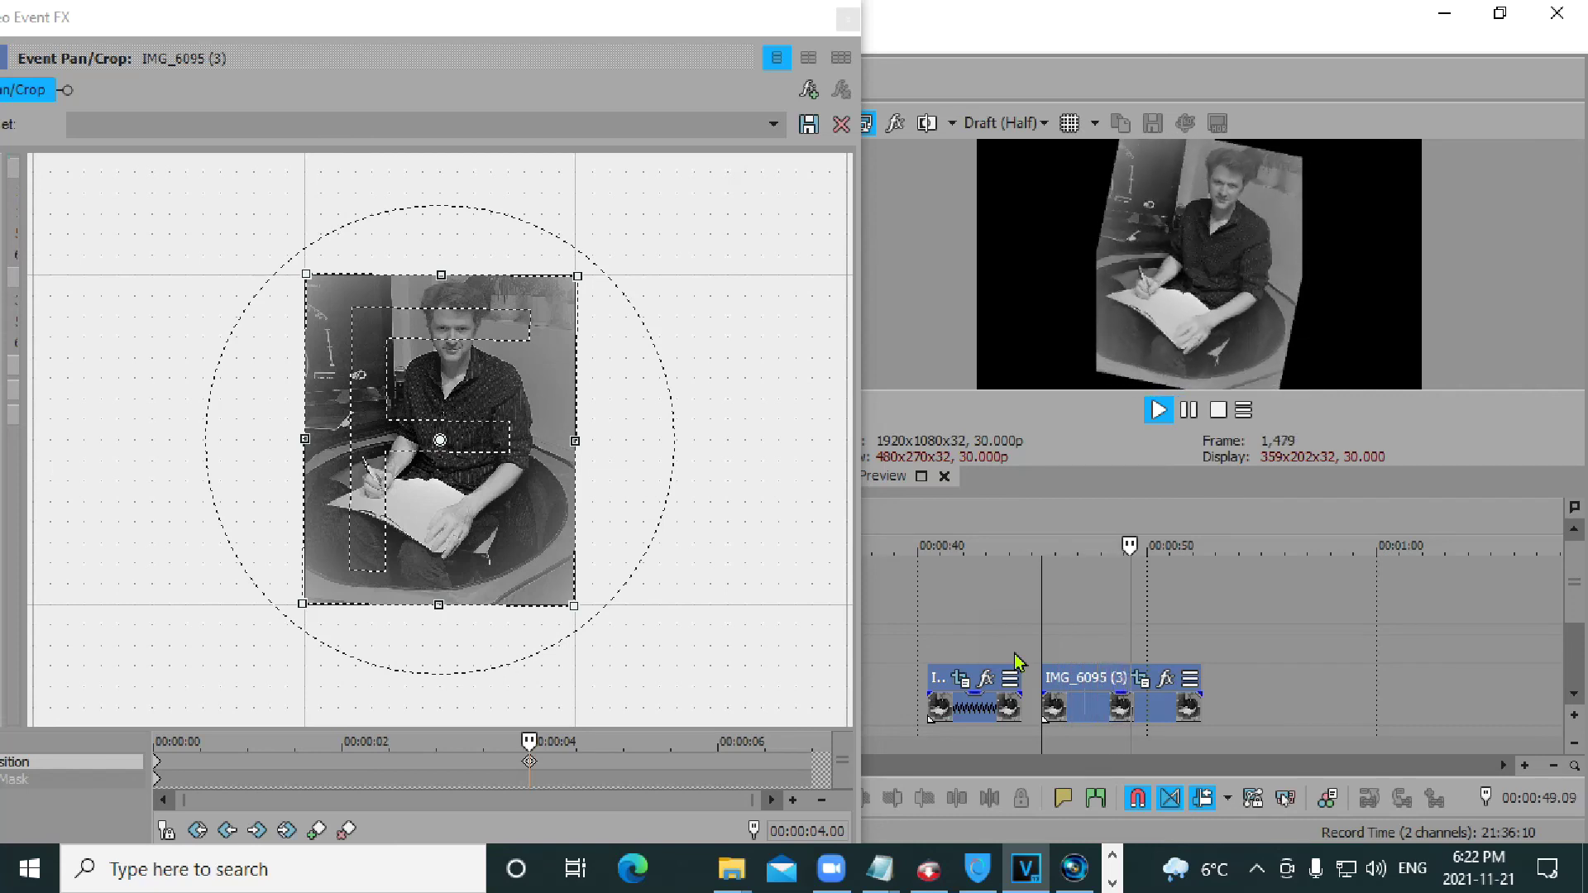
key("space")
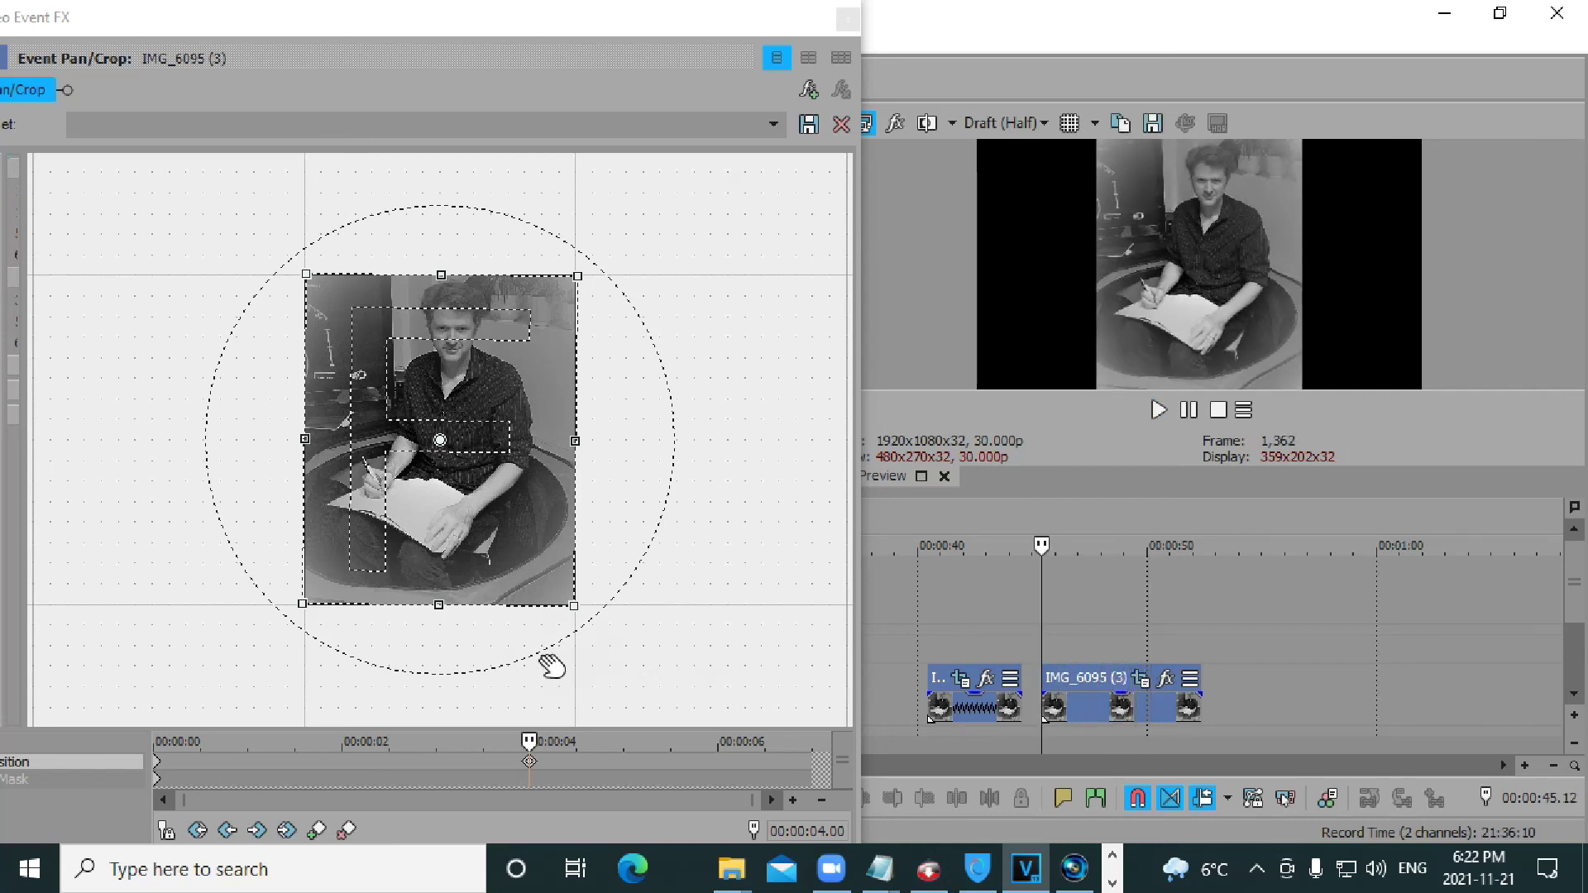
left_click(530, 776)
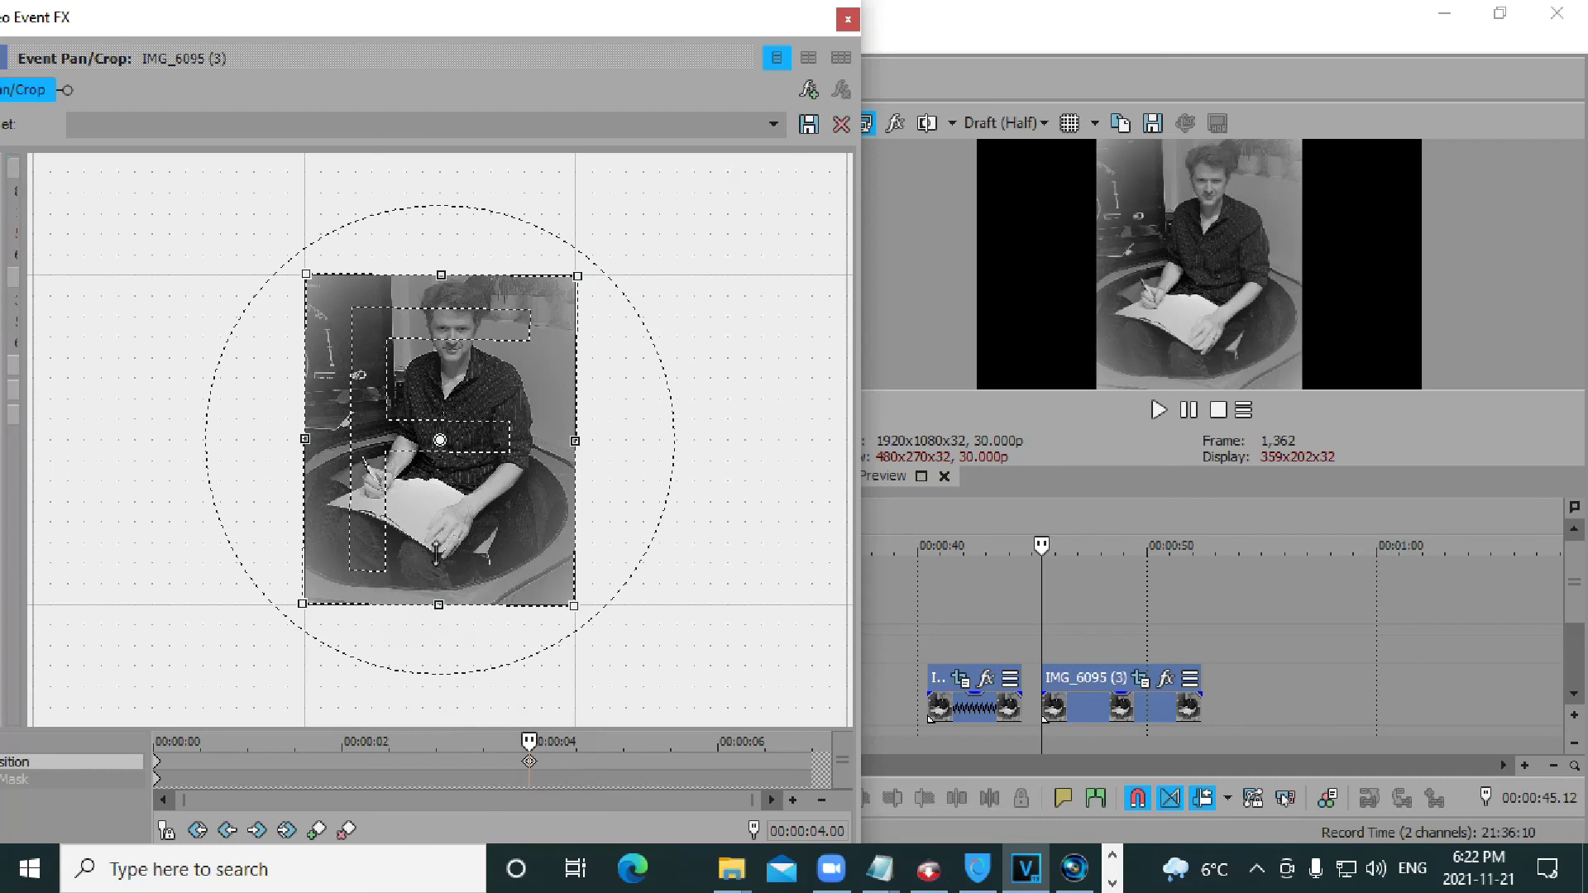
Shrink the 00:00:04 crop frame and move it over the man's face.
left_click_drag(438, 516, 439, 501)
left_click_drag(472, 360, 498, 274)
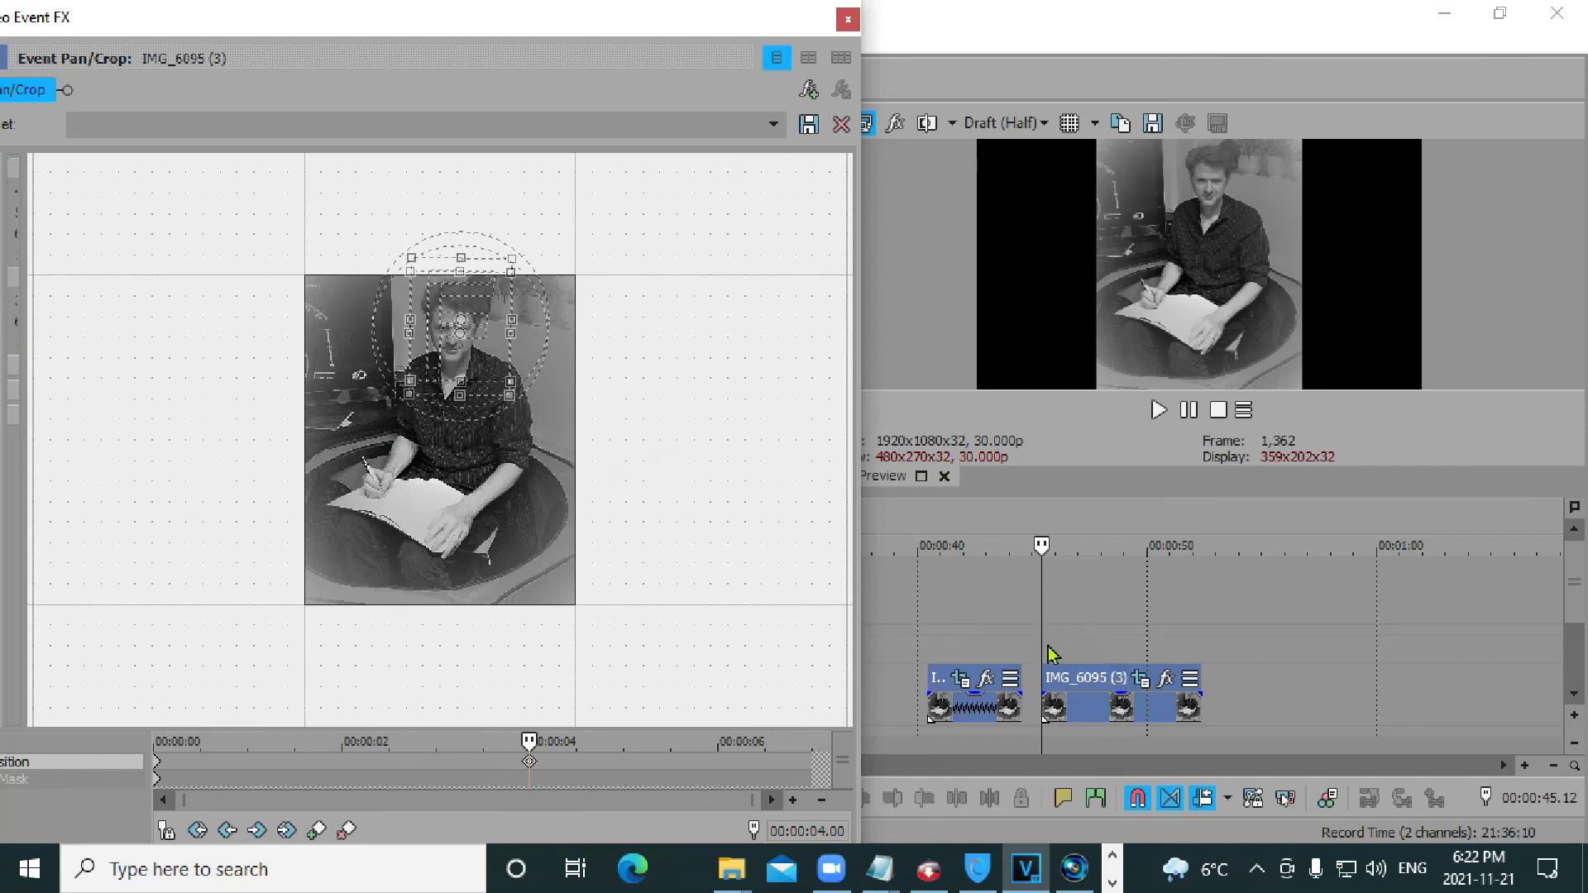
left_click(1049, 651)
Preview the spinning, zooming photo, then bring up the RecMaster screen recorder.
key("space")
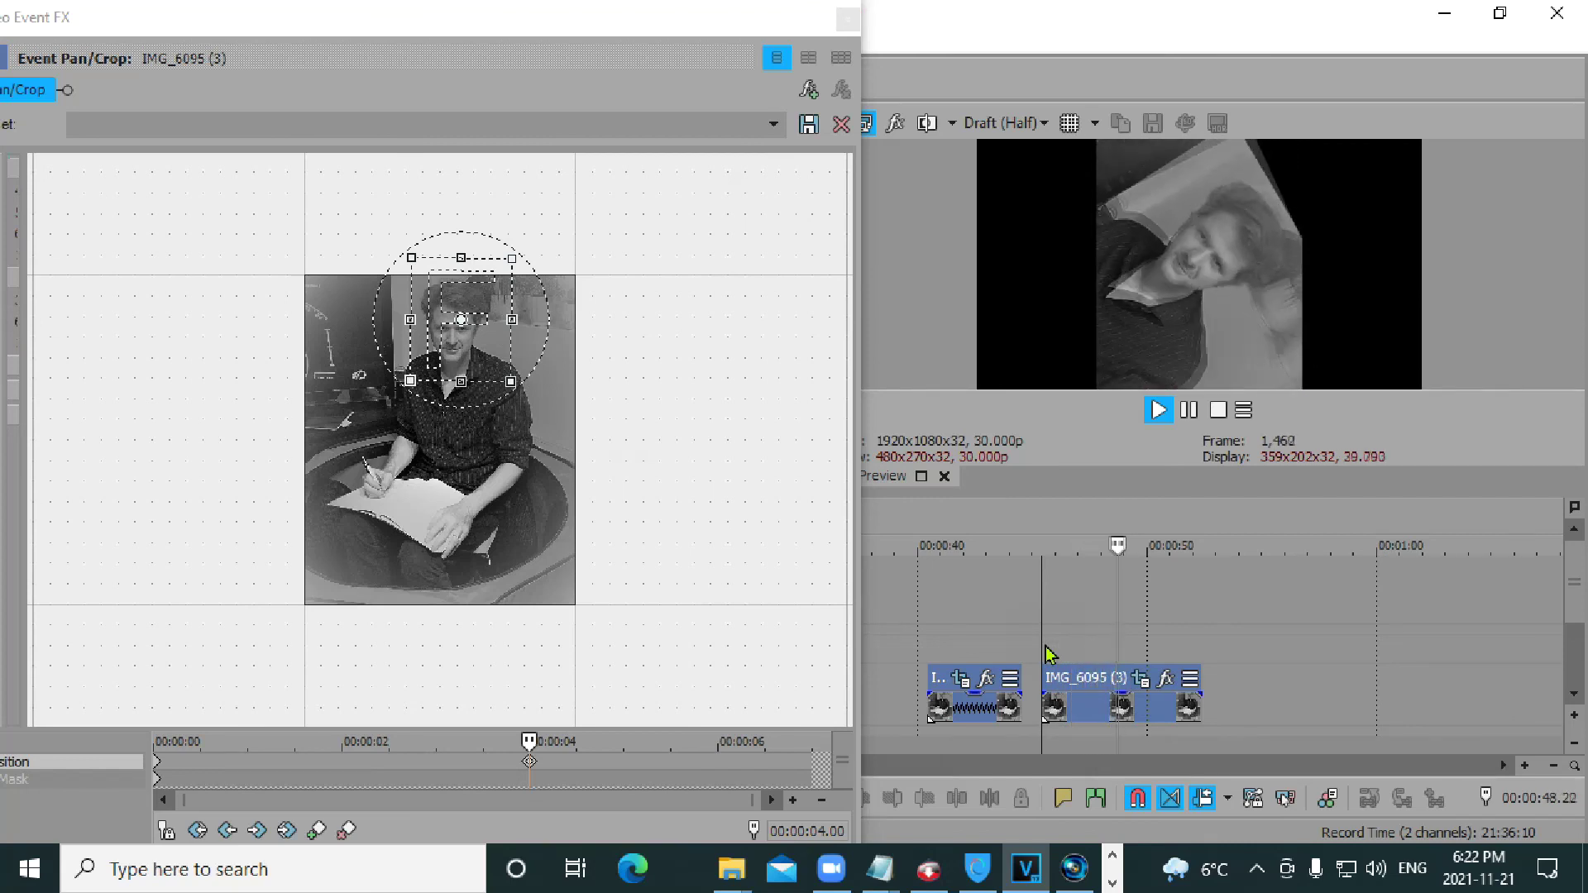
key("space")
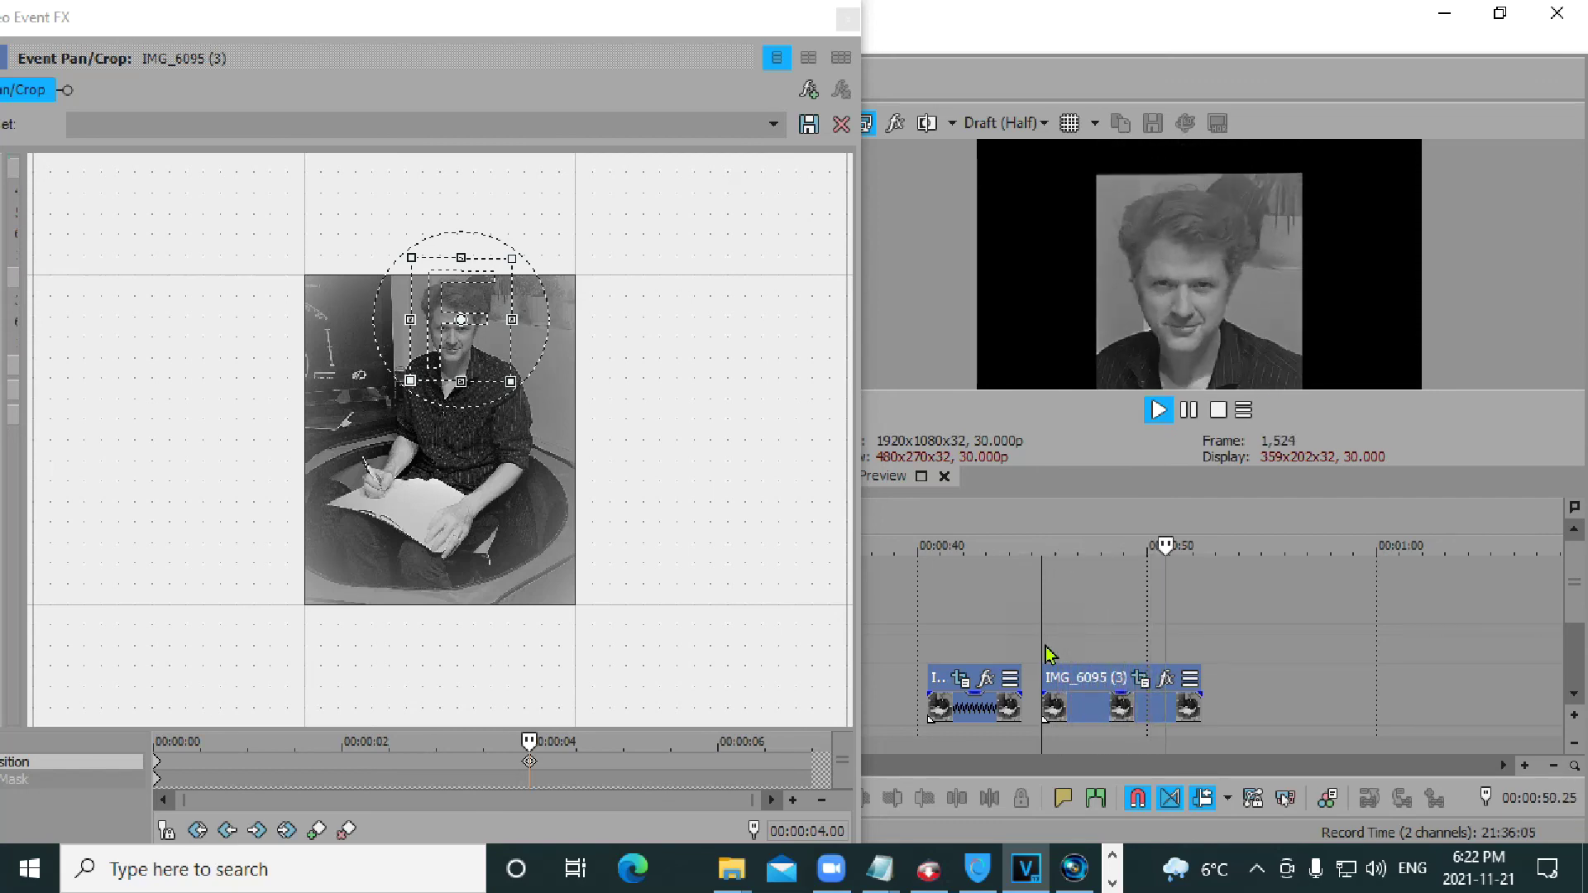
key("space")
scroll(603, 727, "up", 1)
scroll(656, 748, "down", 2)
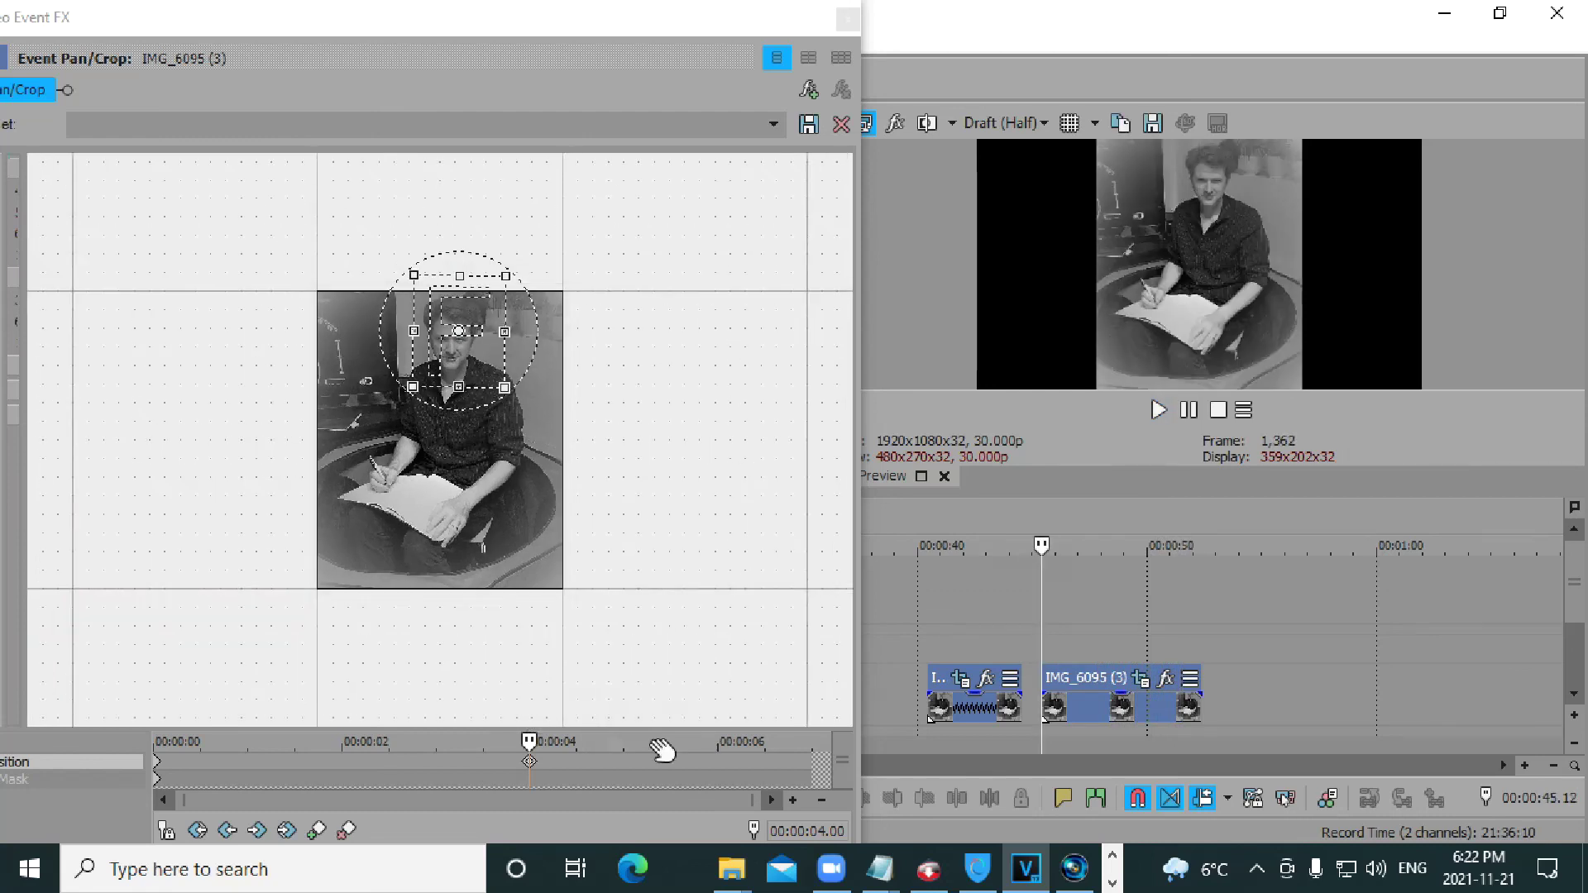
scroll(581, 703, "down", 1)
scroll(581, 704, "up", 1)
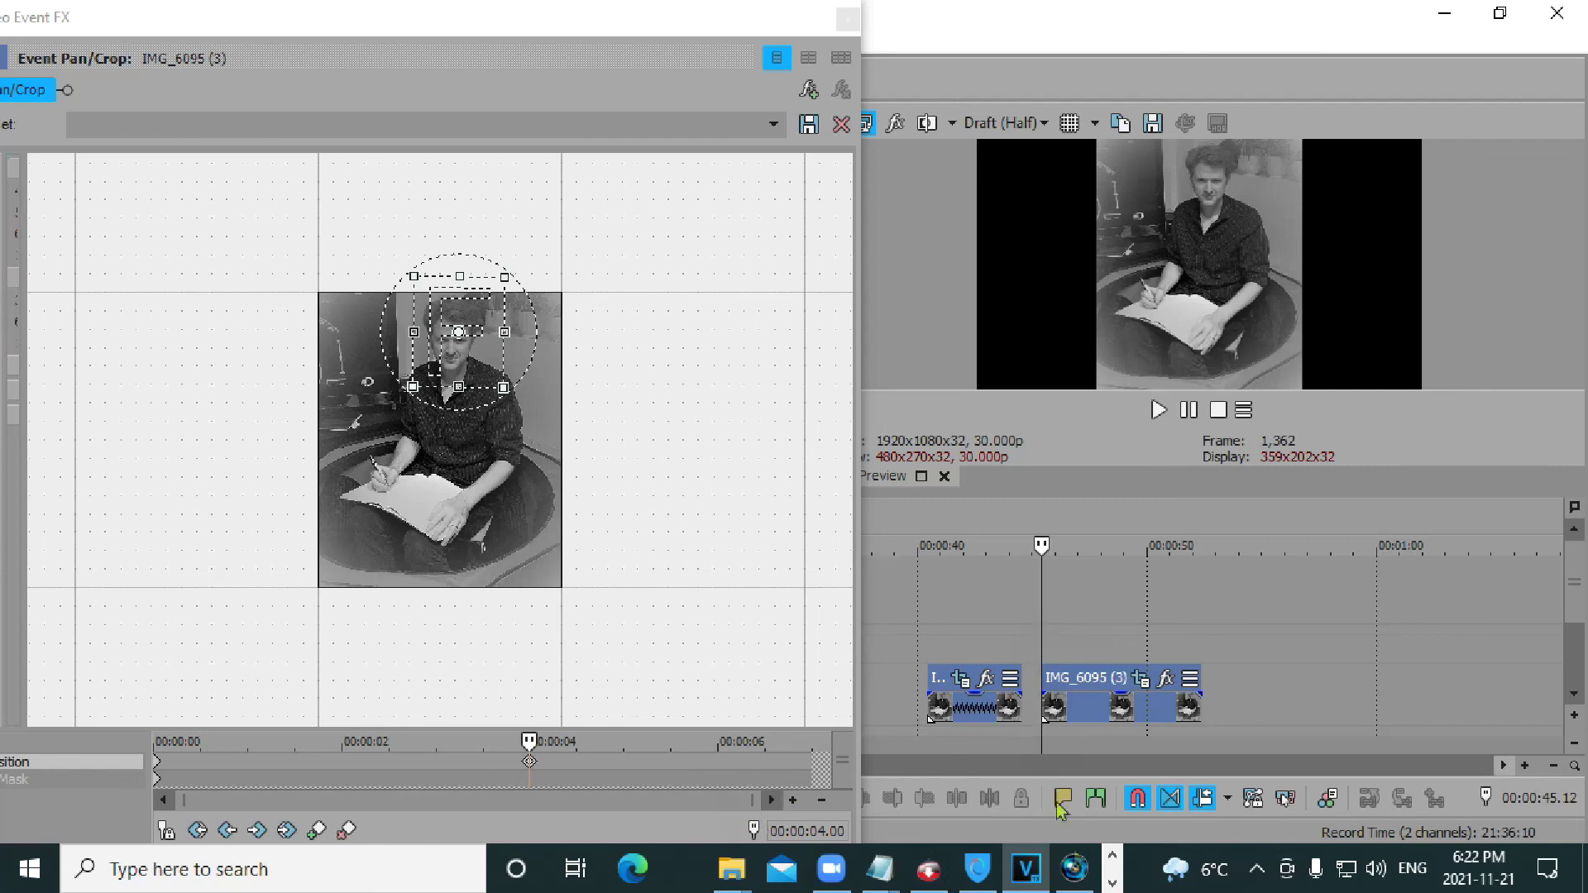
left_click(1112, 881)
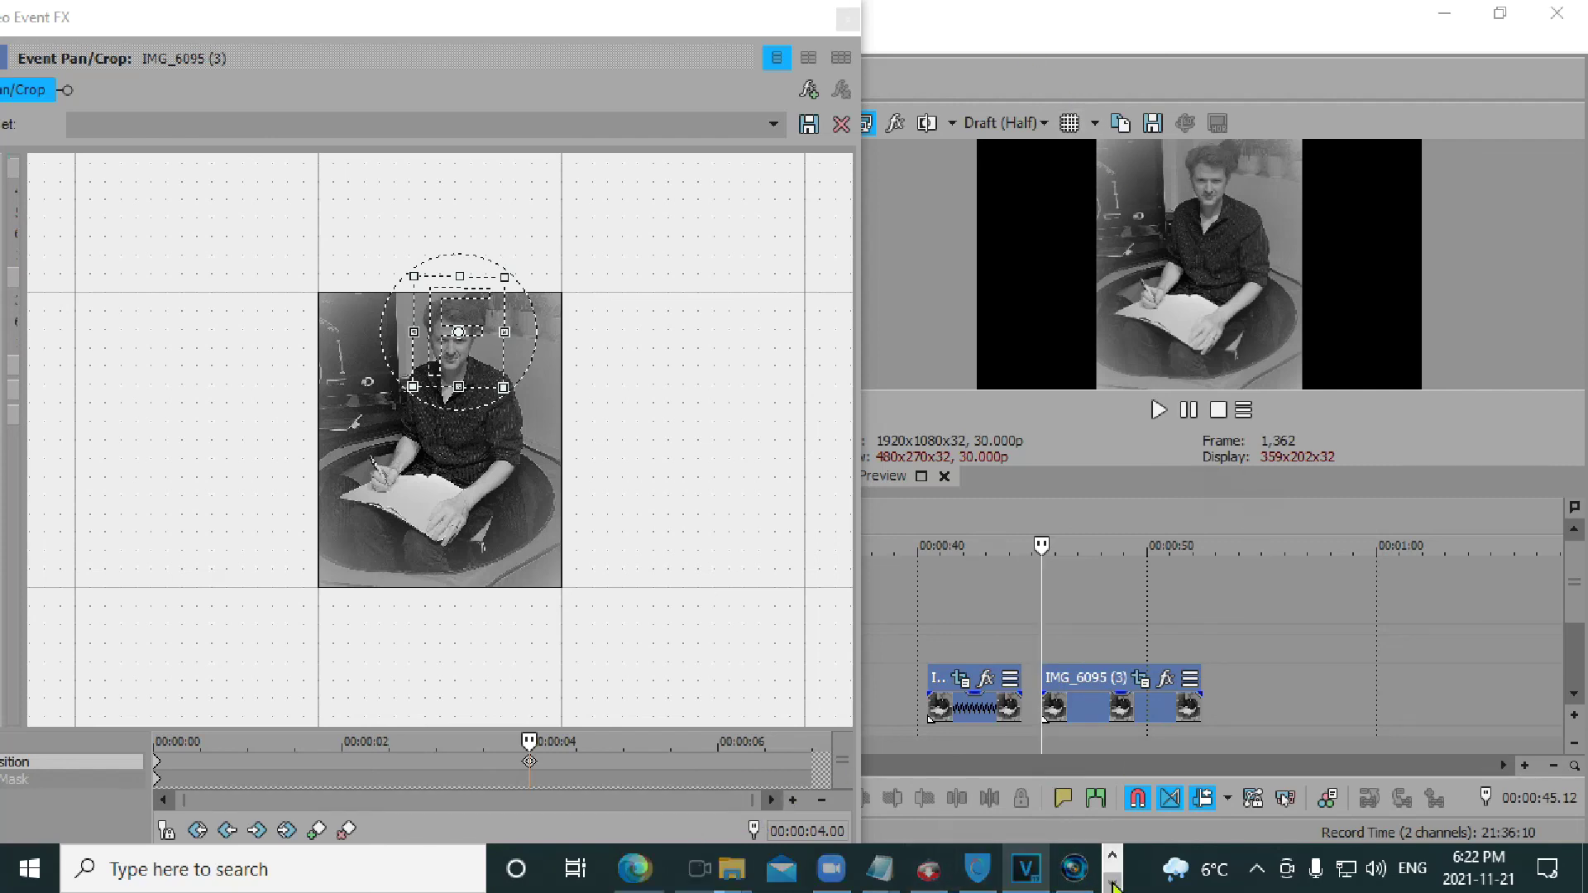
left_click(700, 868)
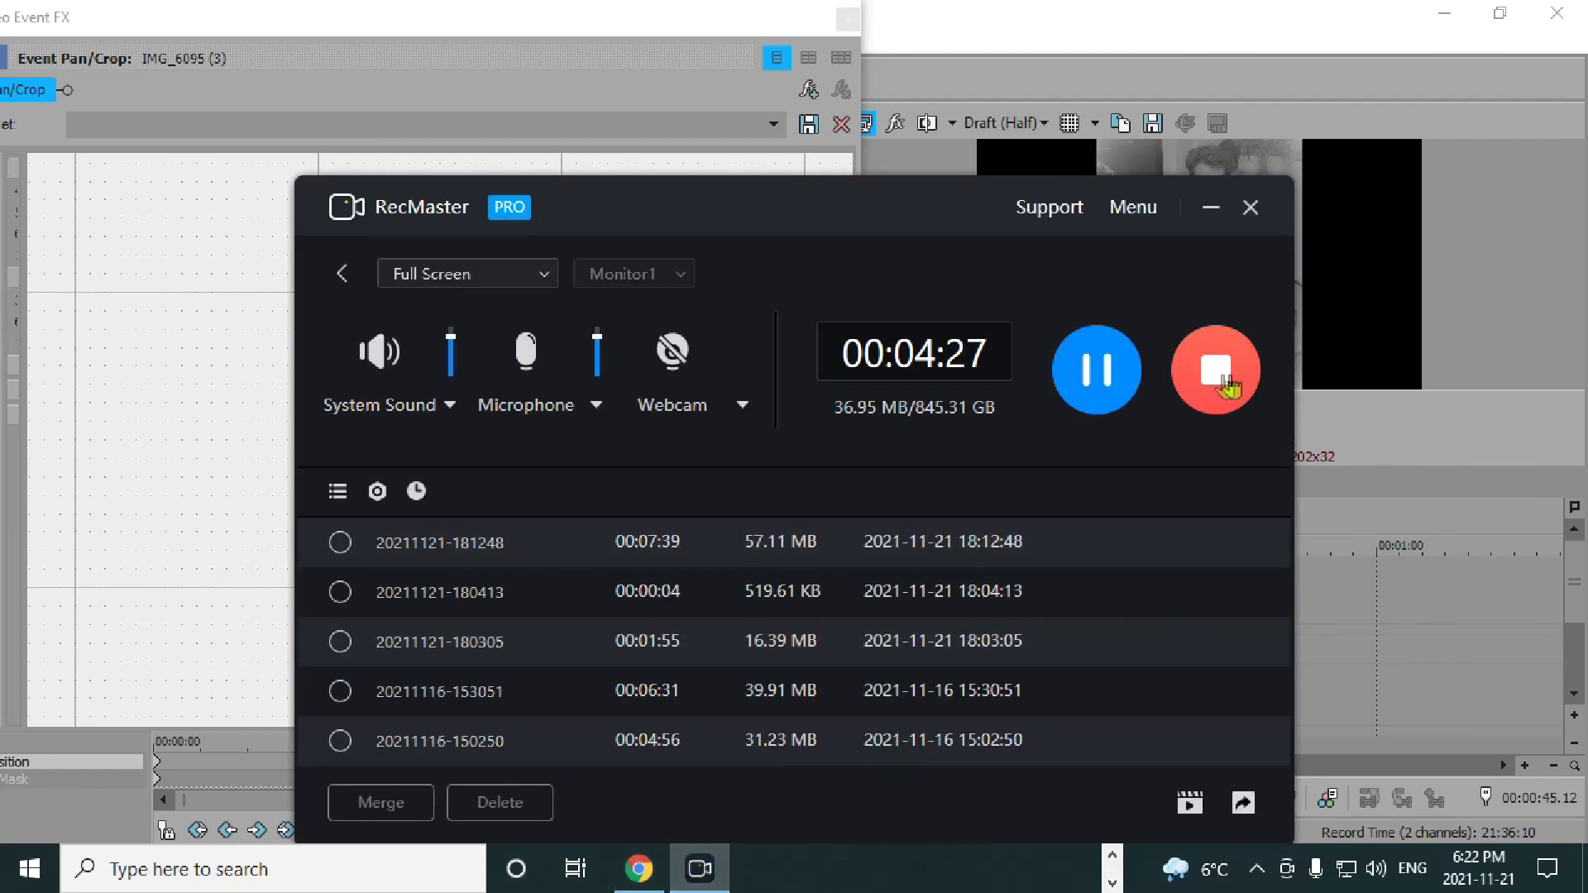